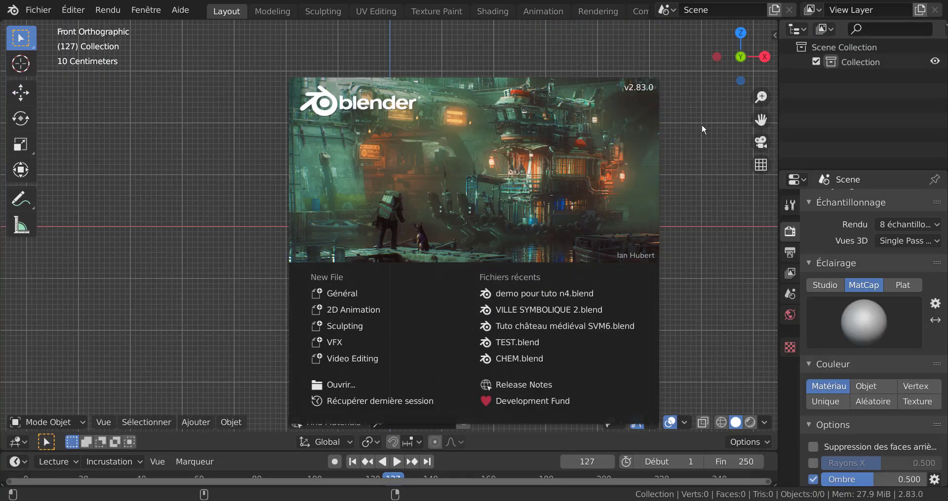
Dismiss the splash screen and add a NURBS path (Chemin) curve at the world origin
click(698, 229)
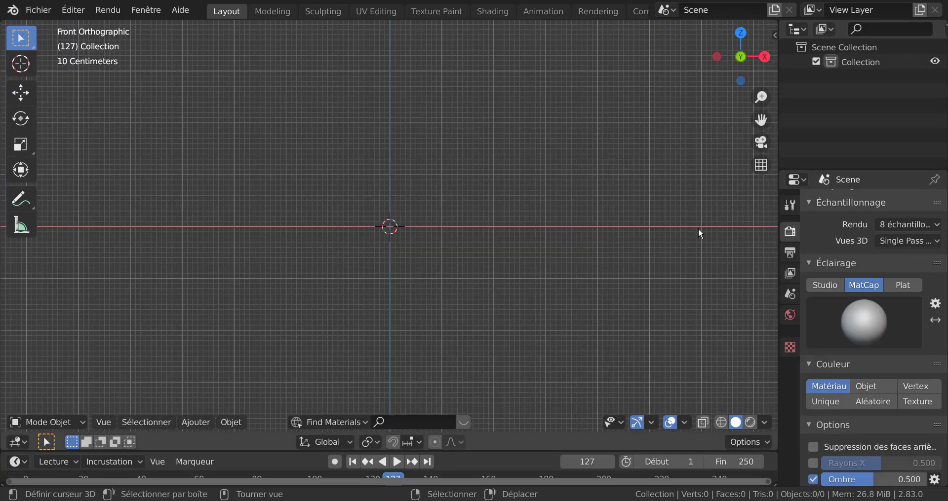
click(239, 424)
mouse_move(206, 424)
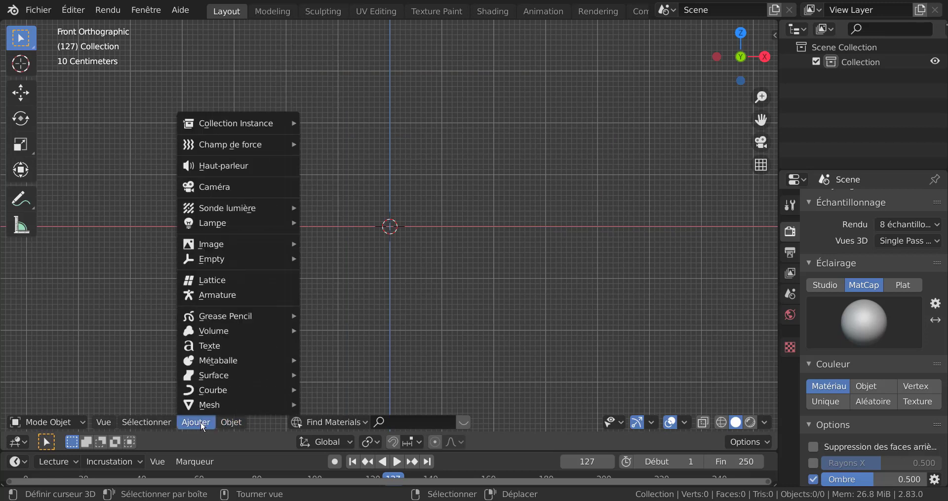
mouse_move(201, 393)
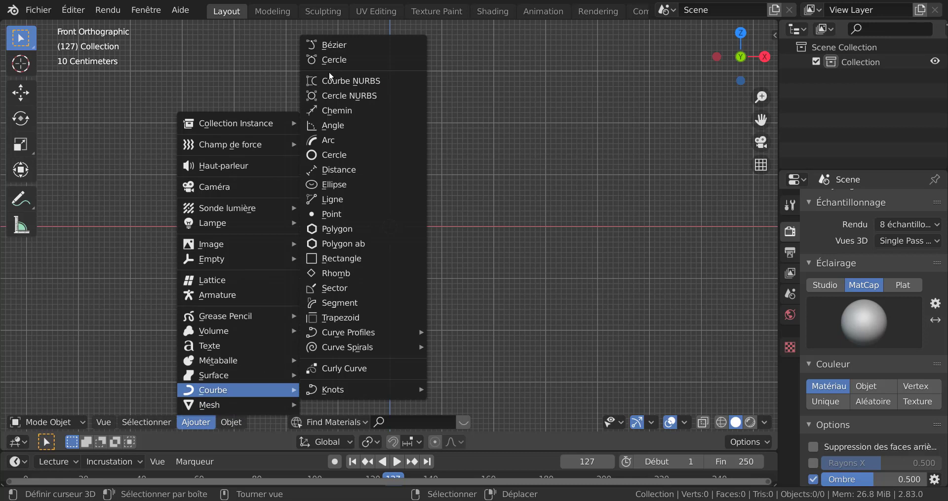
click(334, 111)
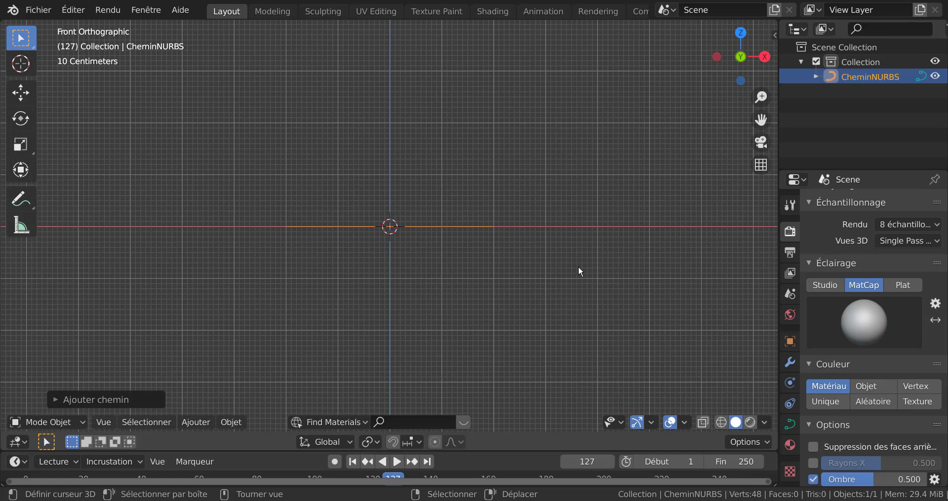
Rotate the path in top view so that it runs nearly along the Y axis
key(KP_7)
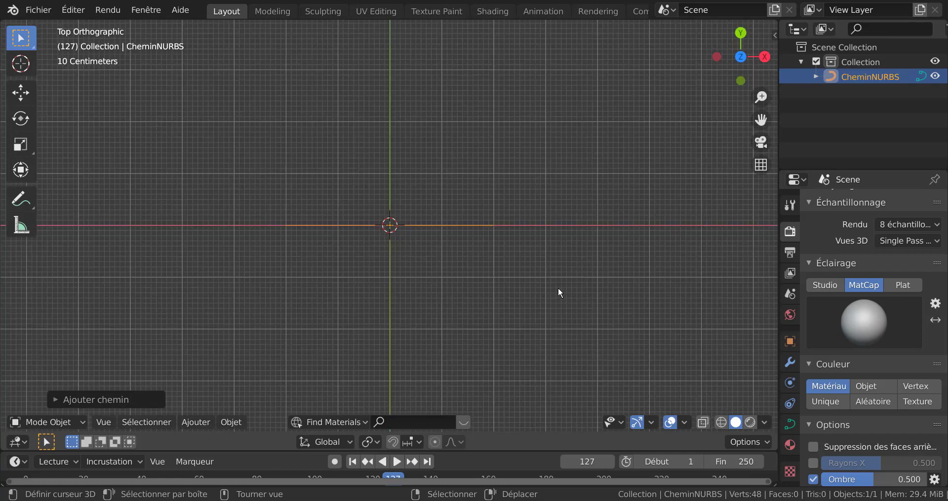
scroll(567, 310, down, 3)
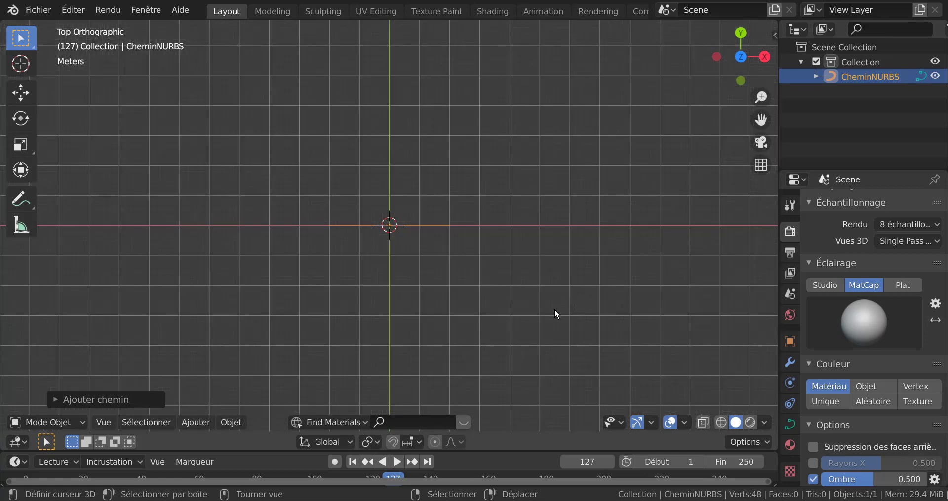
key(r)
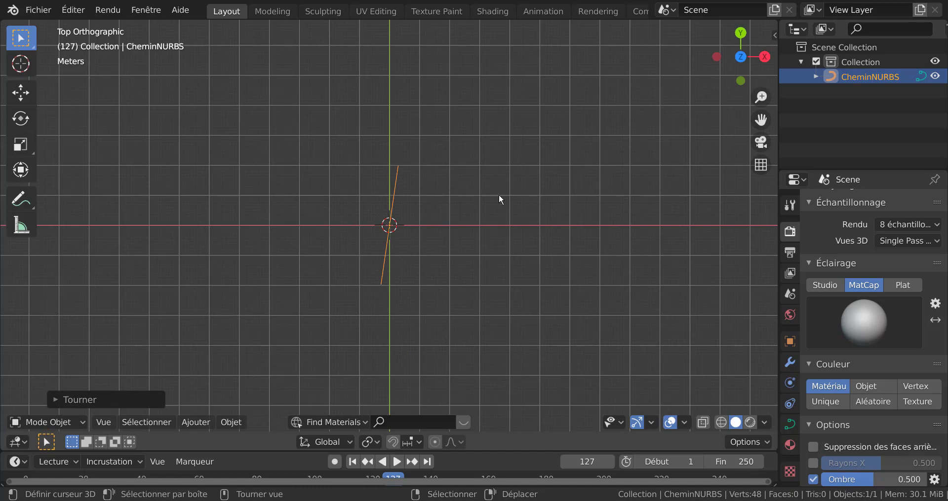
Extrude the path's upper end point repeatedly in top view to form a long winding curve, finishing in Object Mode
key(Tab)
shift+middle_drag(498, 199, 499, 227)
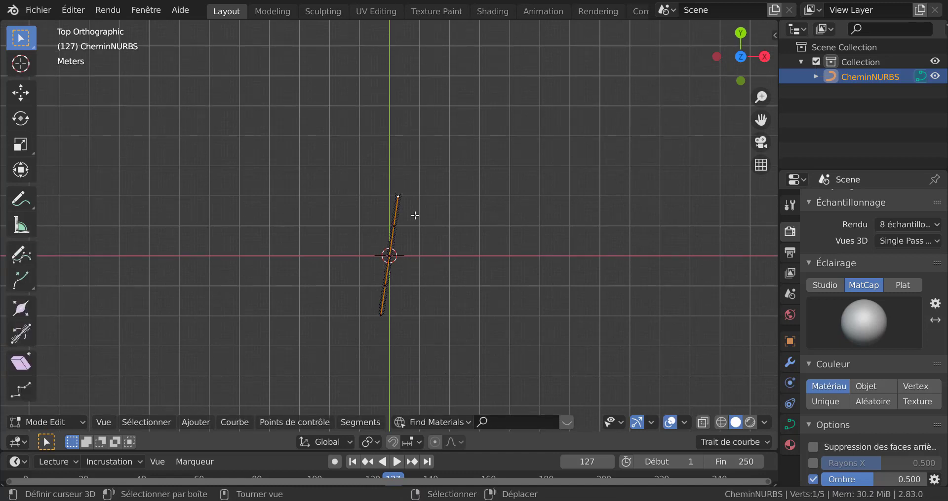
scroll(417, 219, down, 3)
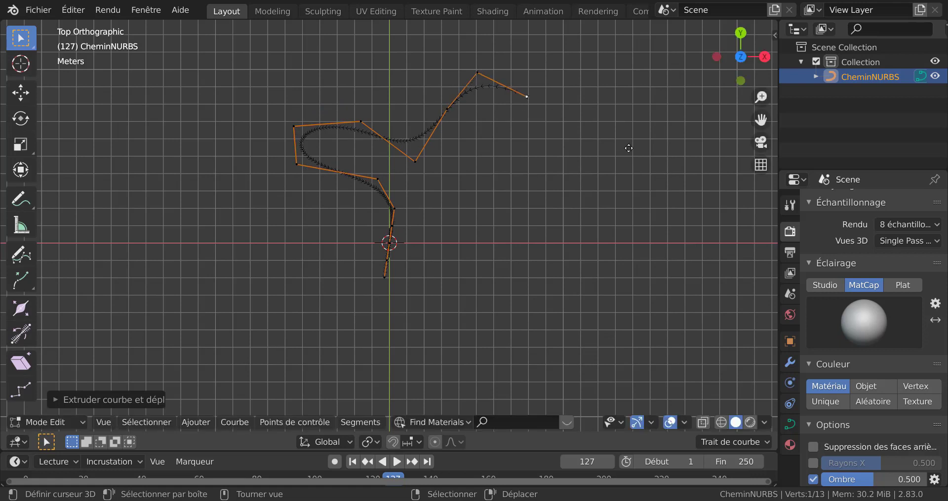
click(679, 223)
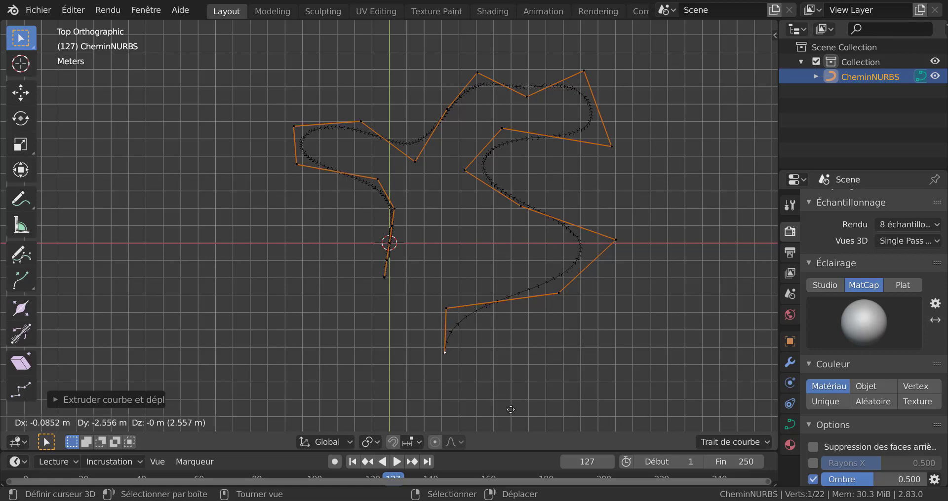
shift+middle_drag(644, 343, 635, 263)
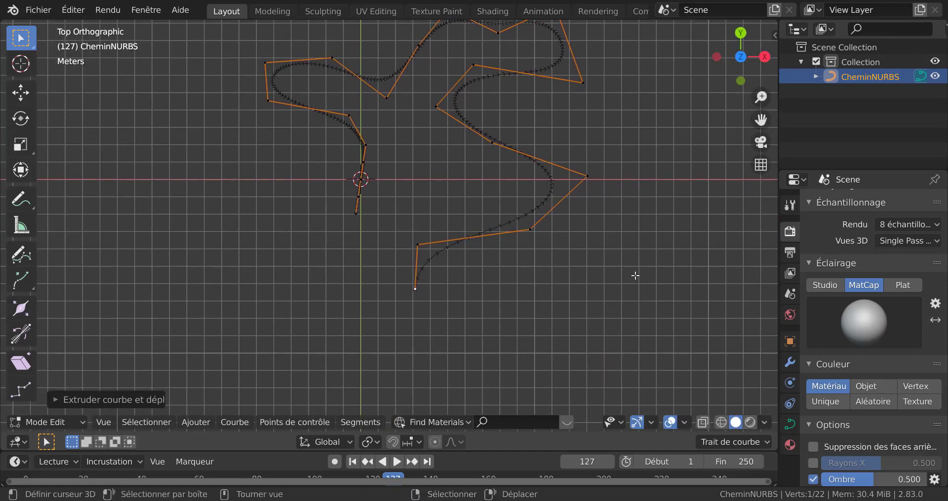
key(Tab)
Move the whole path away from the world origin, towards positive X and above the ground plane
scroll(551, 276, down, 5)
middle_drag(427, 264, 479, 226)
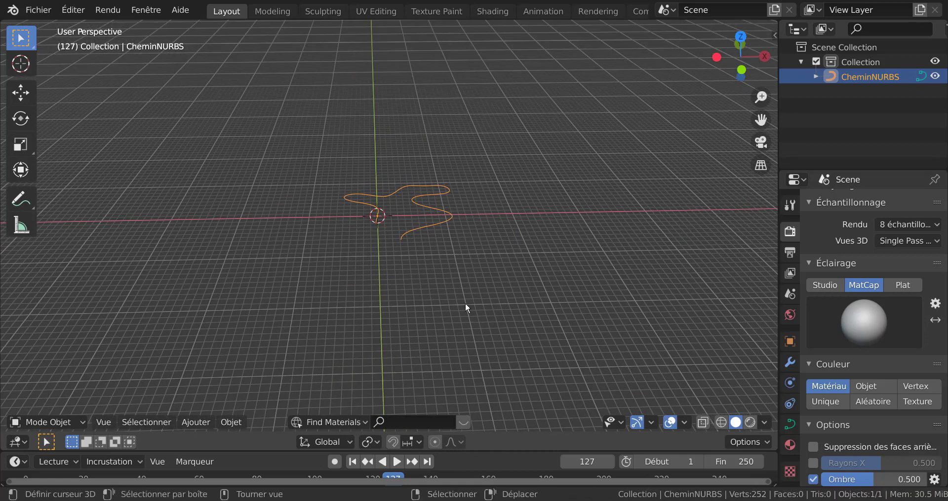
click(662, 213)
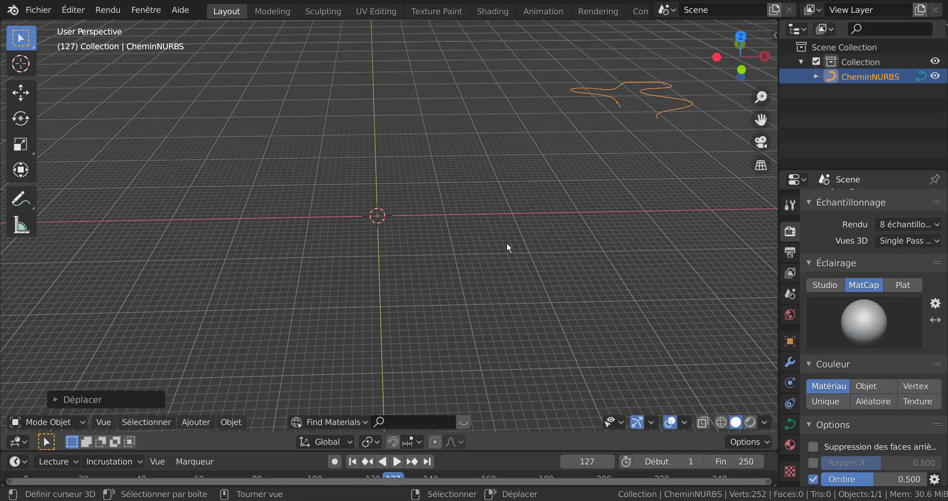
middle_drag(526, 245, 528, 229)
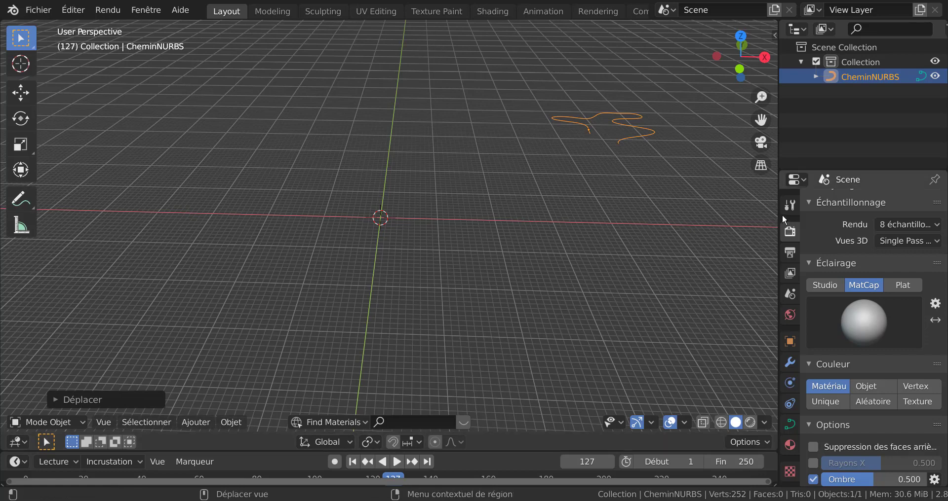
Set the path animation (Chemin d'animation) length to 1500 frames in the curve's data properties
drag(779, 216, 681, 234)
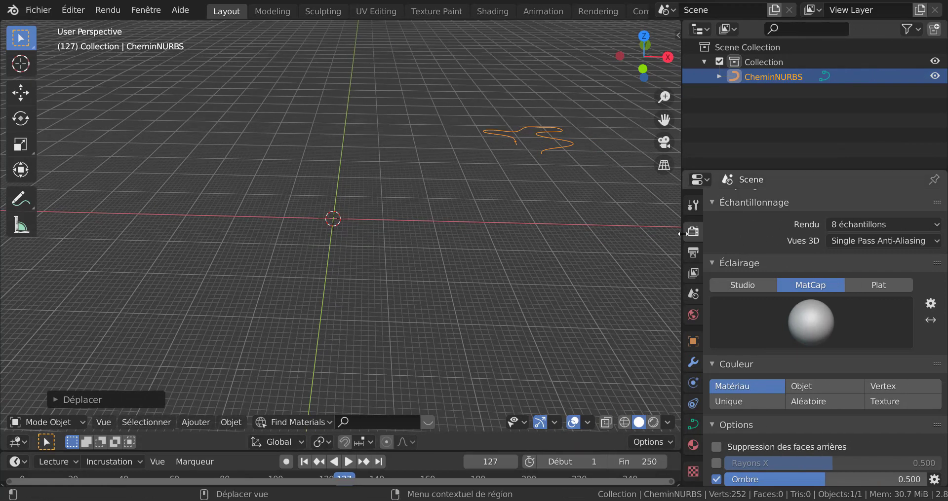
click(693, 425)
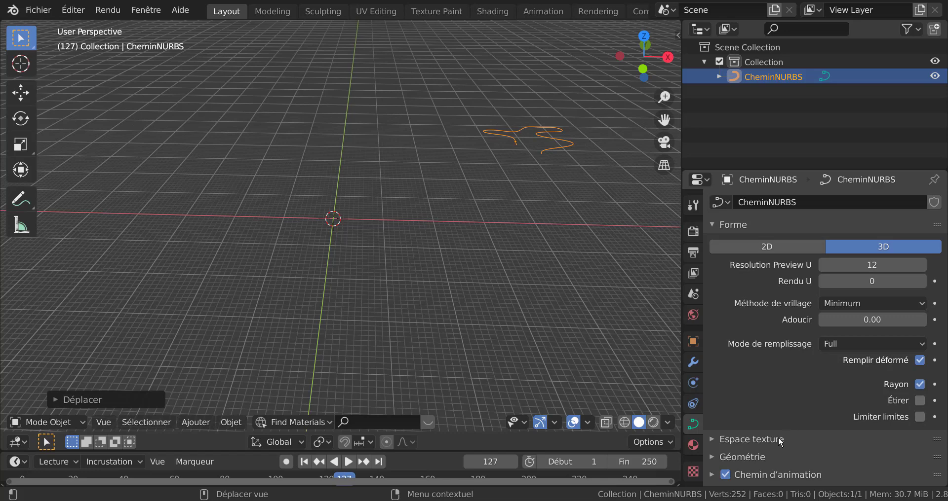
scroll(717, 472, down, 3)
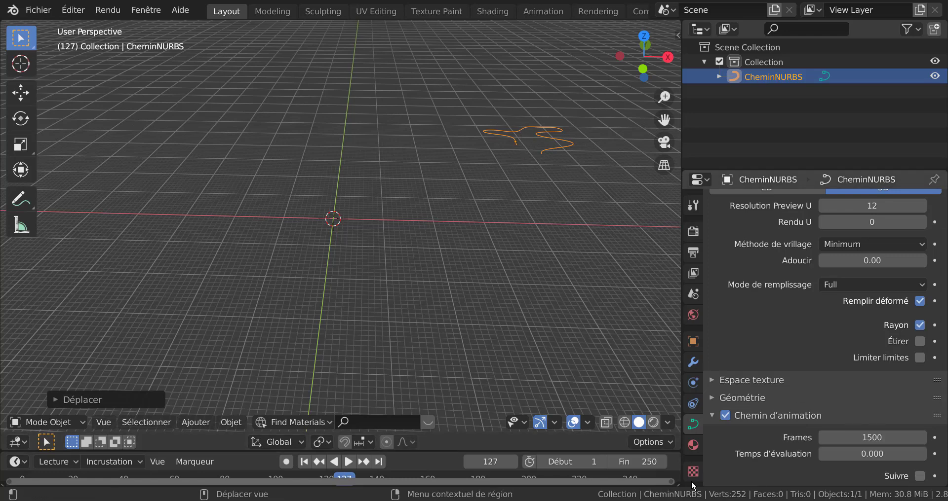
Set the timeline's end frame to 1500
click(648, 466)
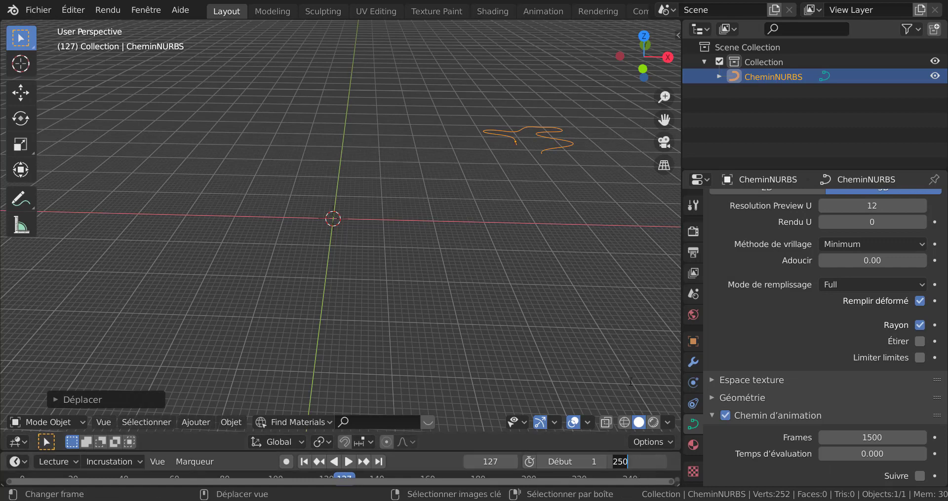
text(1500)
key(Return)
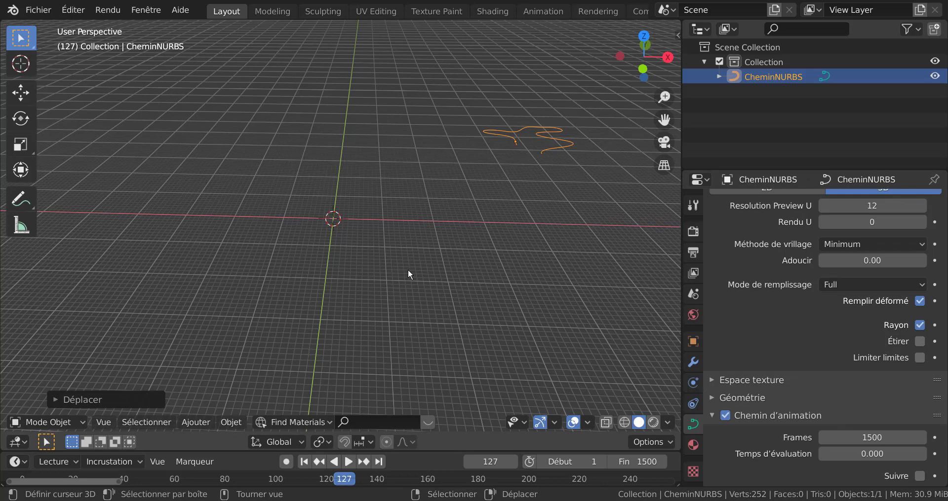
Add a camera at the world origin from the front view
key(KP_1)
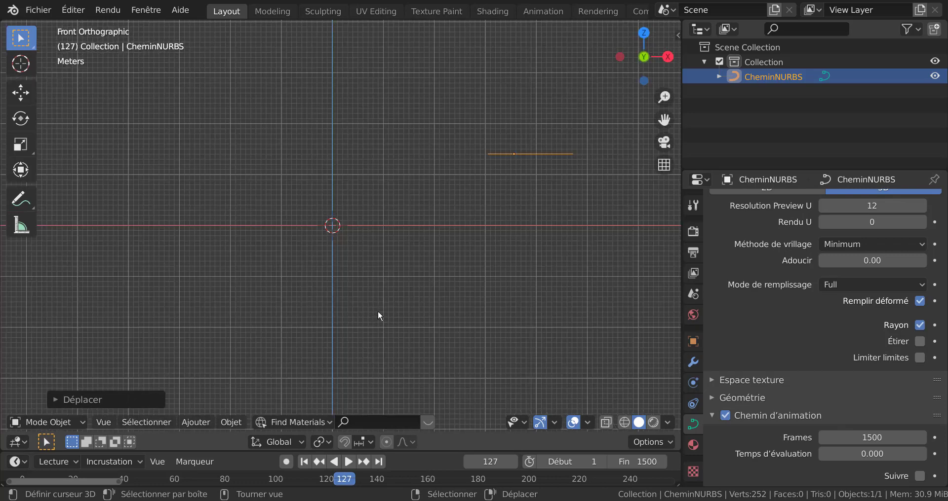
shift+middle_drag(386, 318, 413, 325)
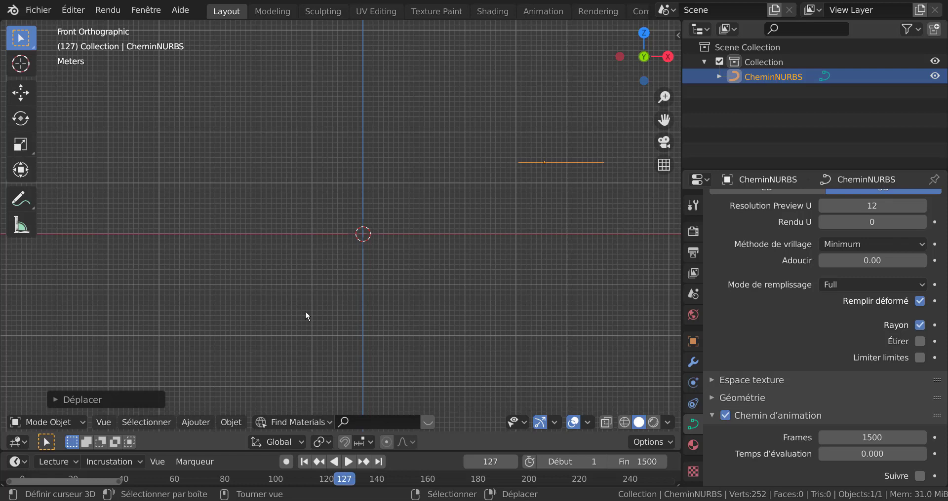
click(231, 423)
mouse_move(215, 425)
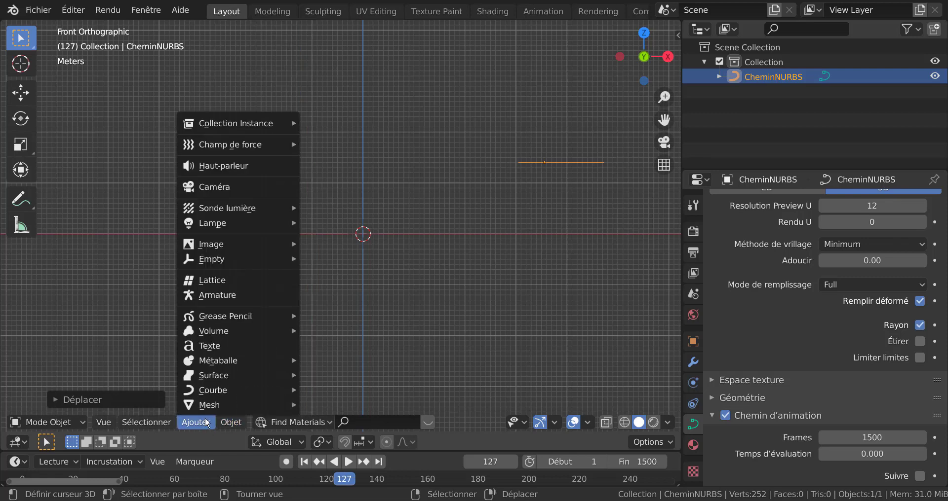
click(207, 188)
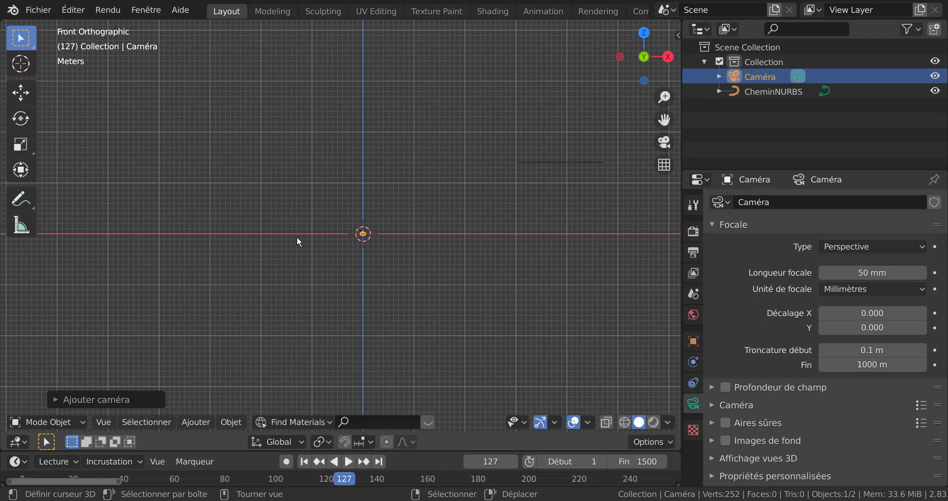
Set the NURBS path's origin to the 3D cursor, which sits at the world origin
middle_drag(460, 271, 449, 294)
scroll(449, 295, up, 1)
scroll(449, 295, down, 3)
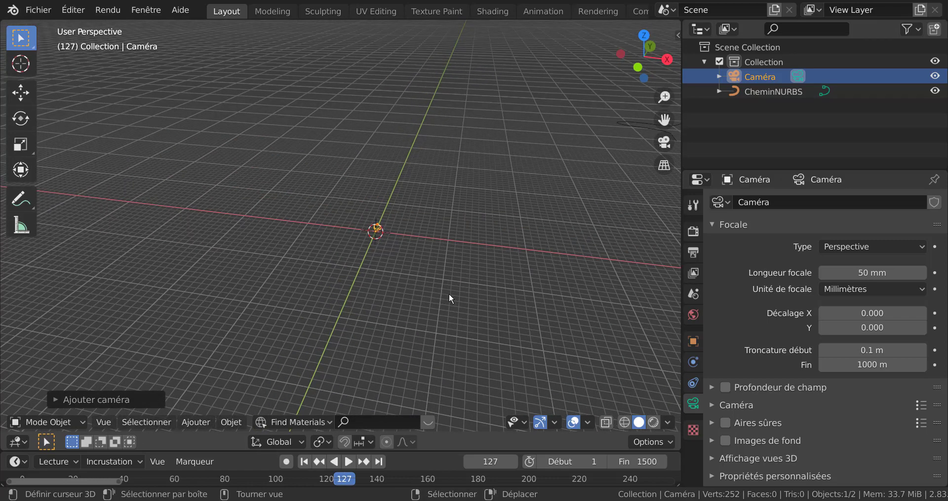
shift+middle_drag(478, 293, 269, 299)
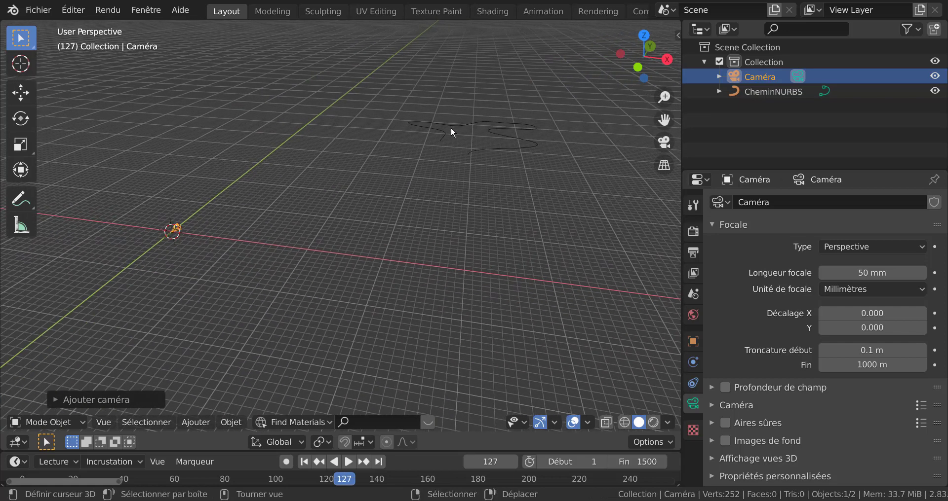
click(498, 149)
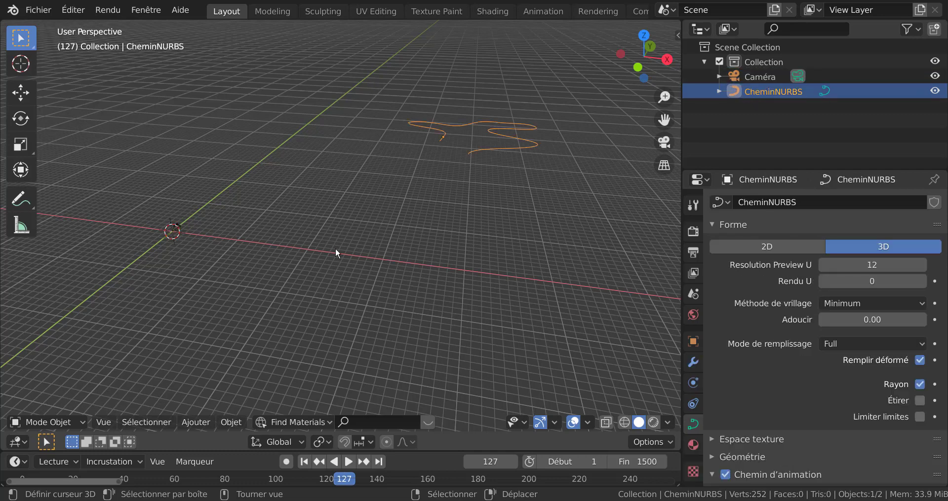
middle_drag(336, 250, 333, 269)
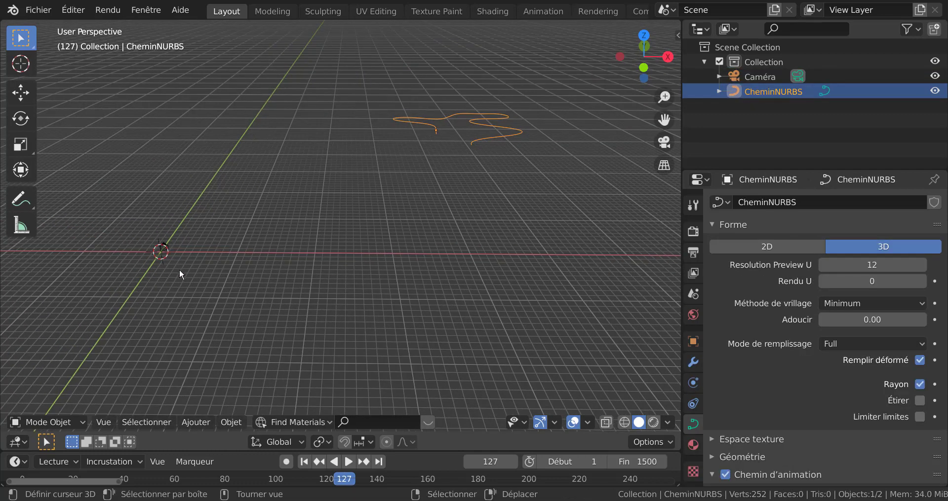
shift+middle_drag(190, 238, 272, 289)
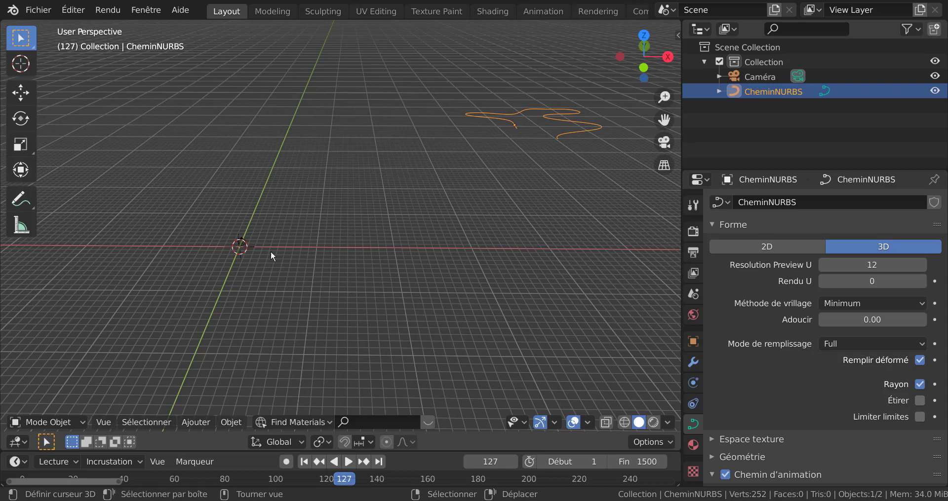
click(231, 422)
mouse_move(240, 393)
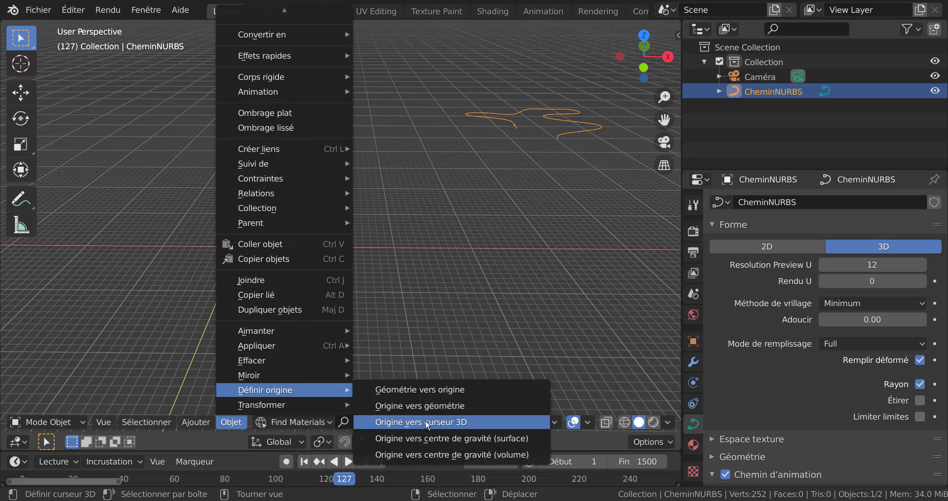
click(389, 422)
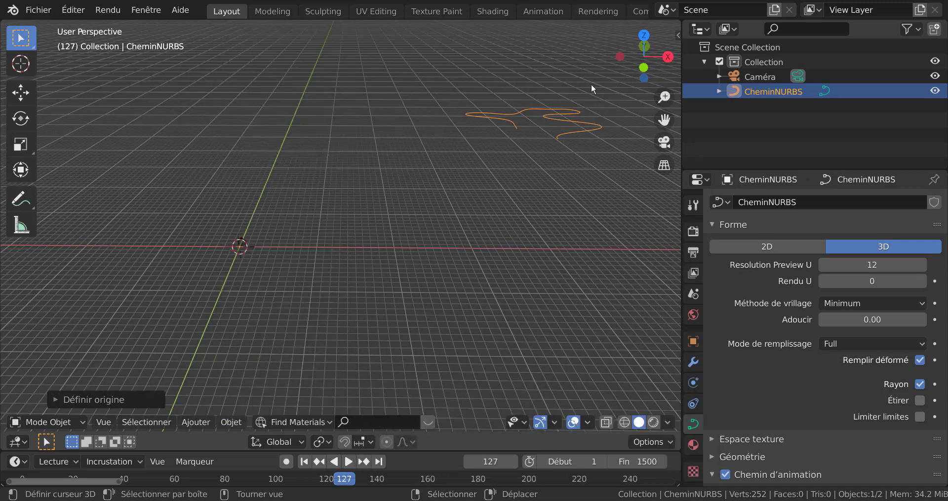
Try rotating the path in top view around its origin at the 3D cursor
middle_drag(264, 244, 350, 287)
key(KP_7)
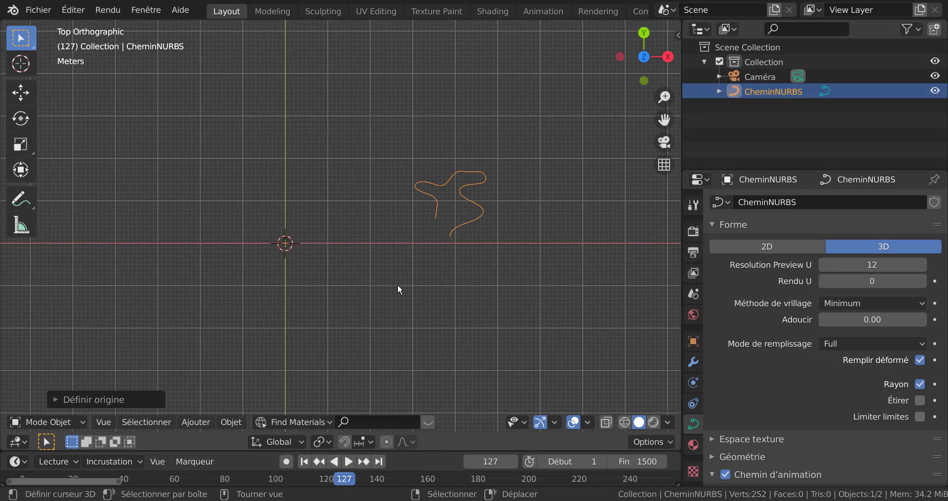
key(r)
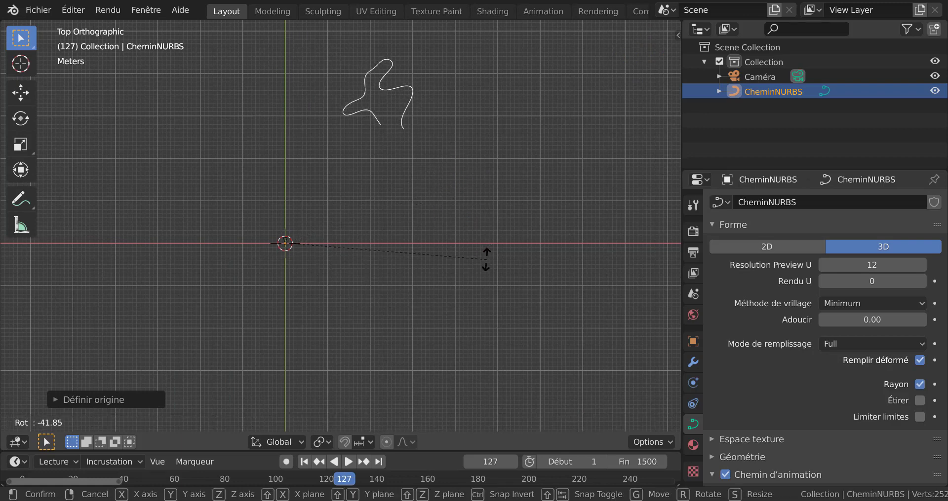
click(469, 233)
middle_drag(390, 271, 265, 242)
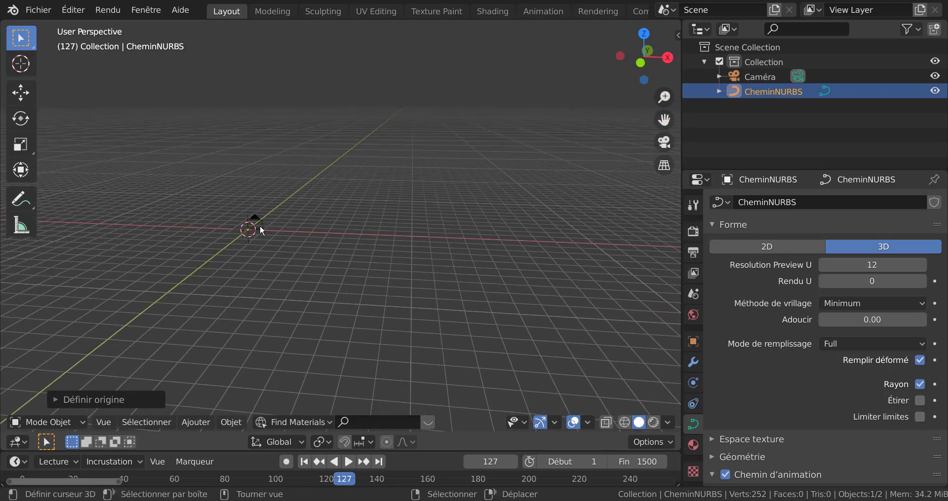
Add a Follow Path (Suivre chemin) constraint to the camera and target it to CheminNURBS
click(259, 225)
middle_drag(368, 256, 425, 274)
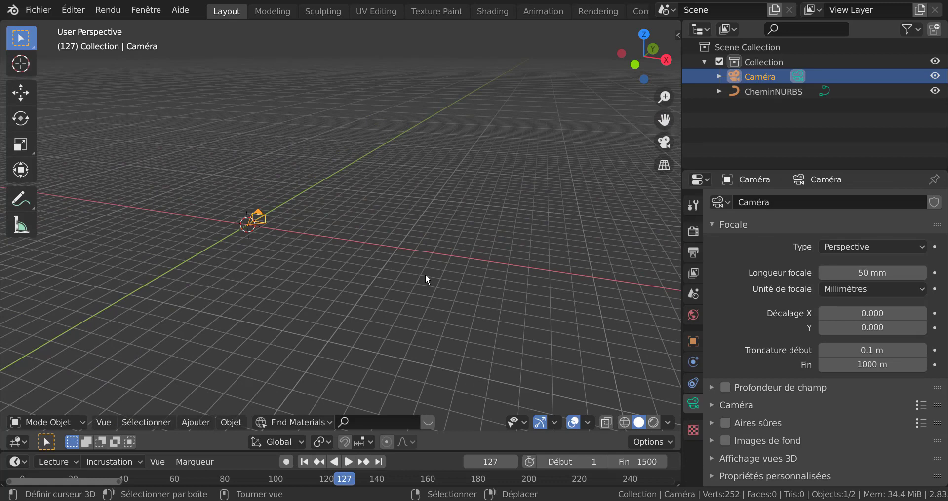
middle_drag(310, 187, 524, 280)
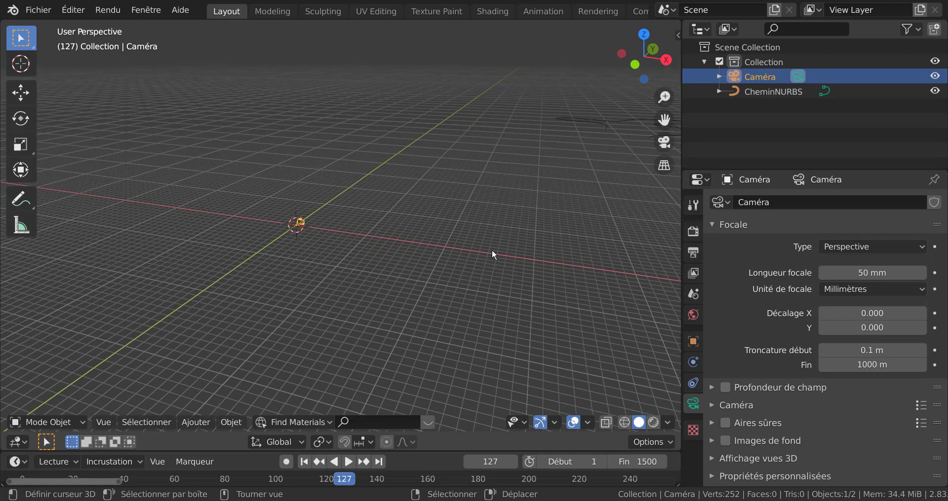
middle_drag(492, 250, 431, 309)
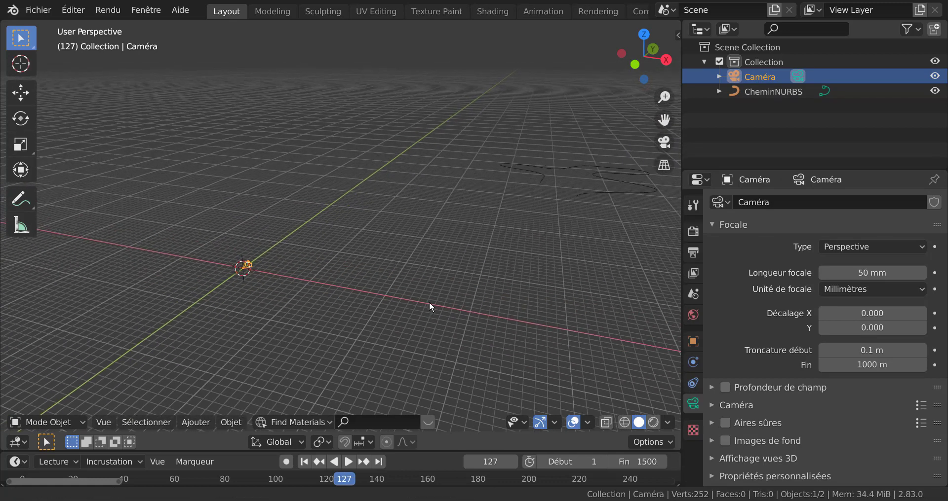
click(695, 382)
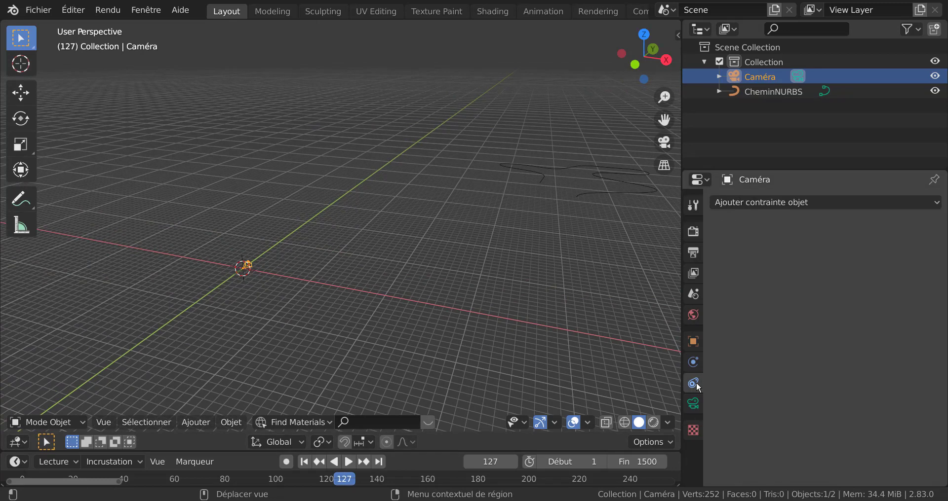
click(843, 207)
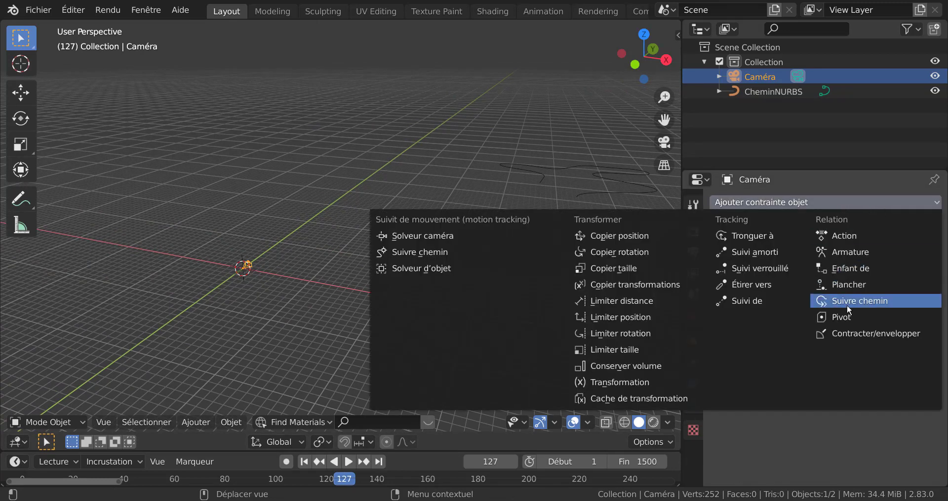
click(864, 301)
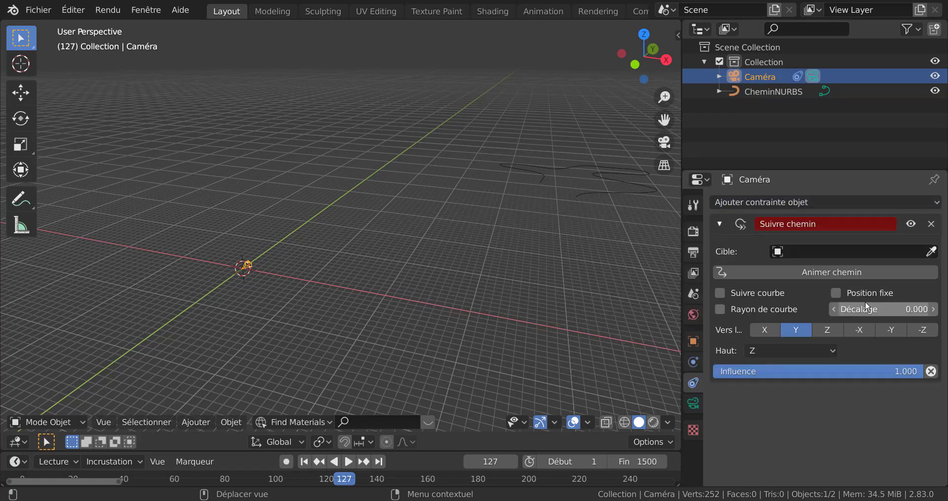
click(832, 251)
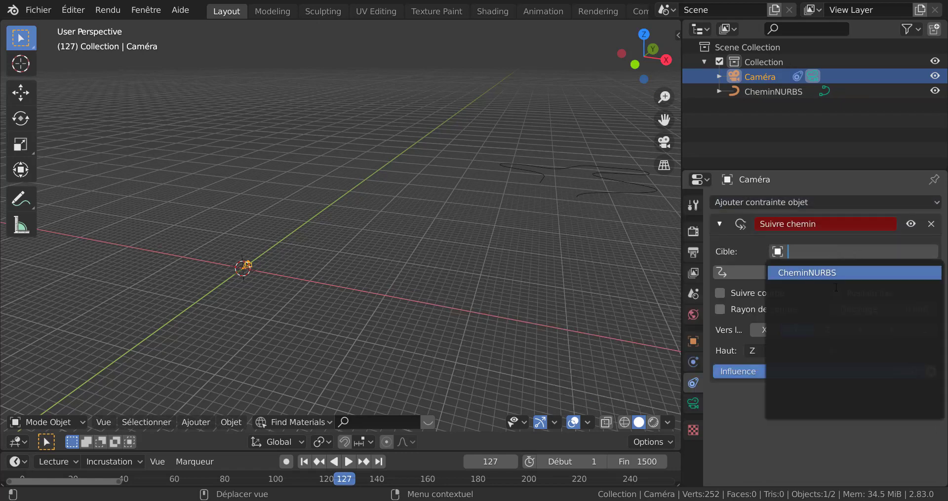
click(838, 274)
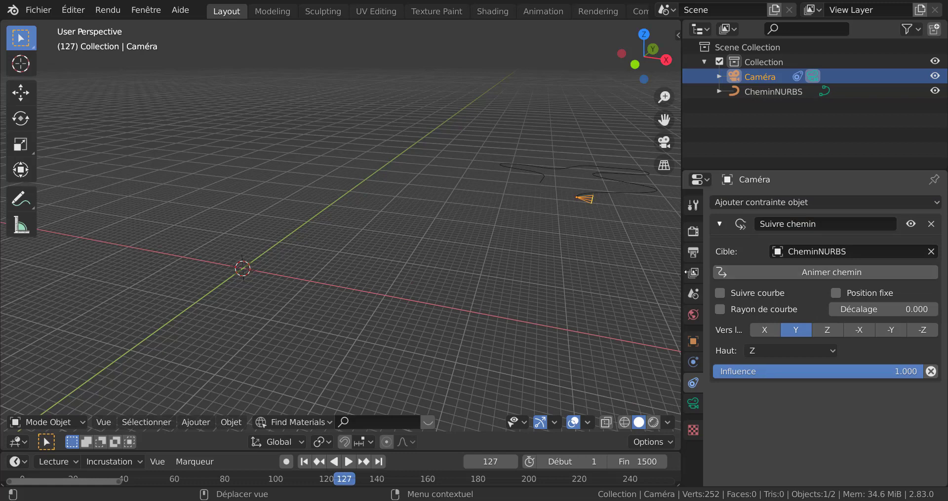
Enable Follow Curve (Suivre courbe) and Curve Radius (Rayon de courbe) on the camera's constraint, and animate the path
middle_drag(593, 292, 490, 269)
scroll(446, 227, up, 4)
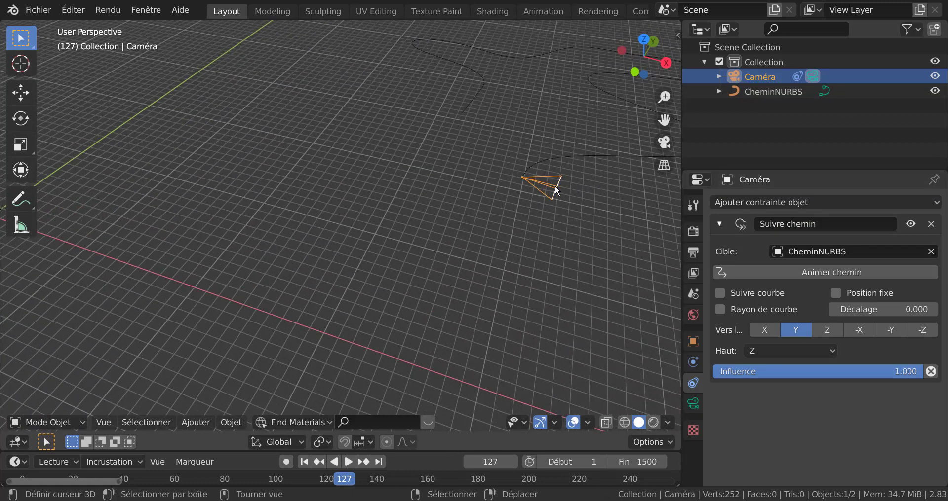
click(719, 293)
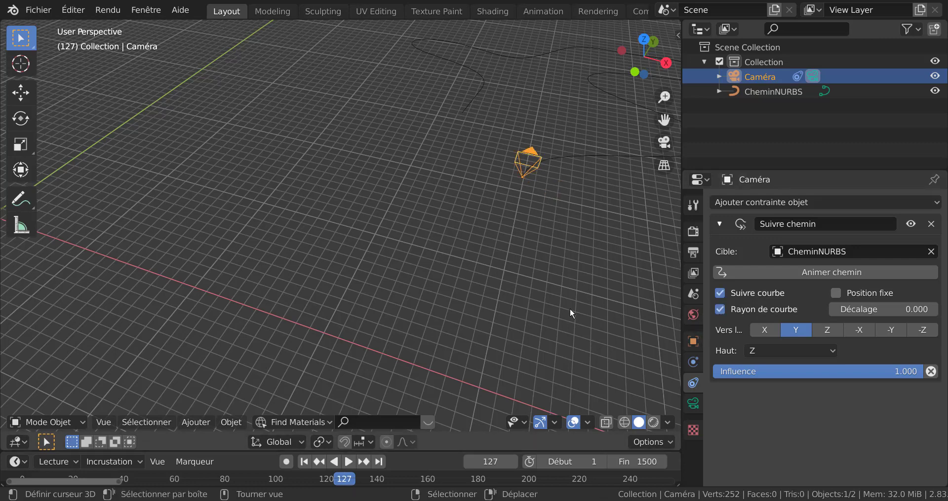
scroll(569, 309, down, 3)
shift+middle_drag(540, 314, 532, 329)
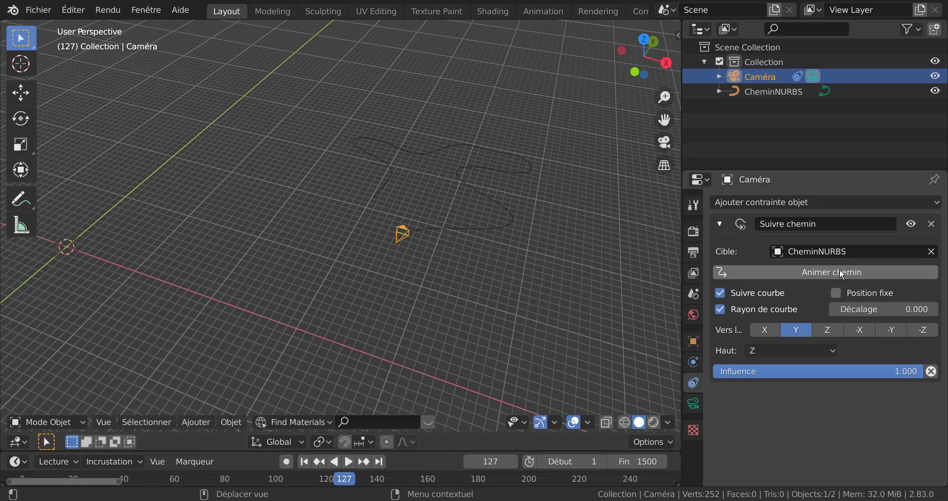
Play the animation and watch the camera travel along the path in perspective and top view
click(349, 462)
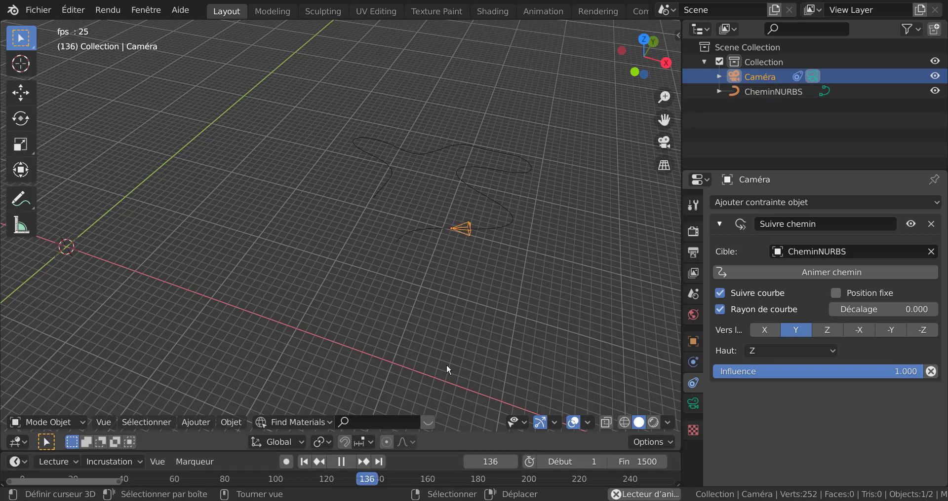
middle_drag(484, 360, 481, 346)
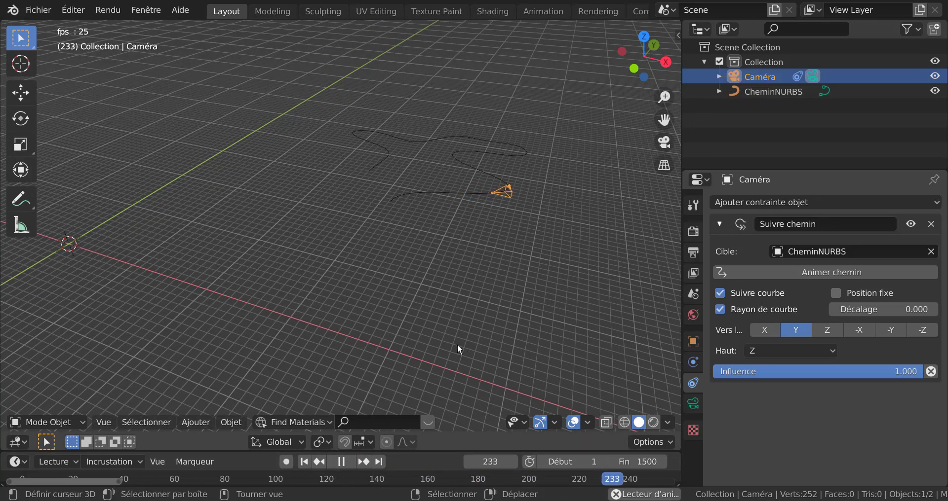
middle_drag(459, 347, 524, 357)
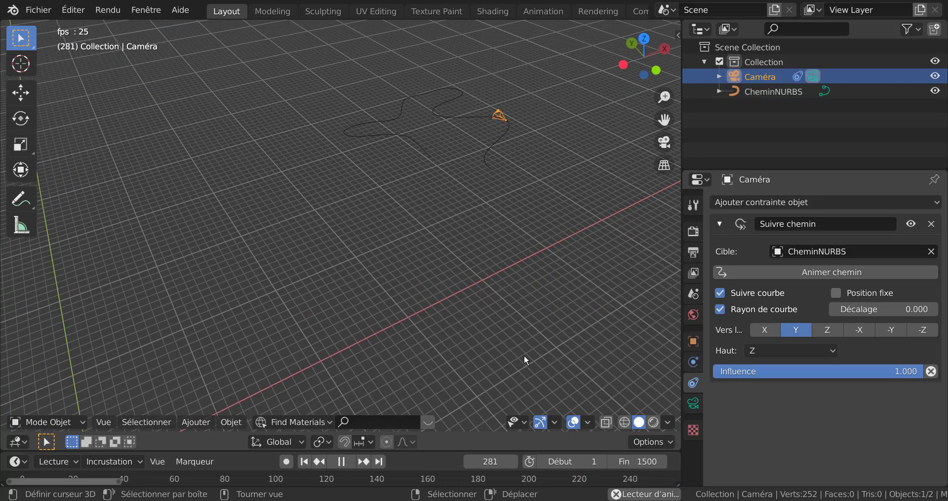
key(KP_7)
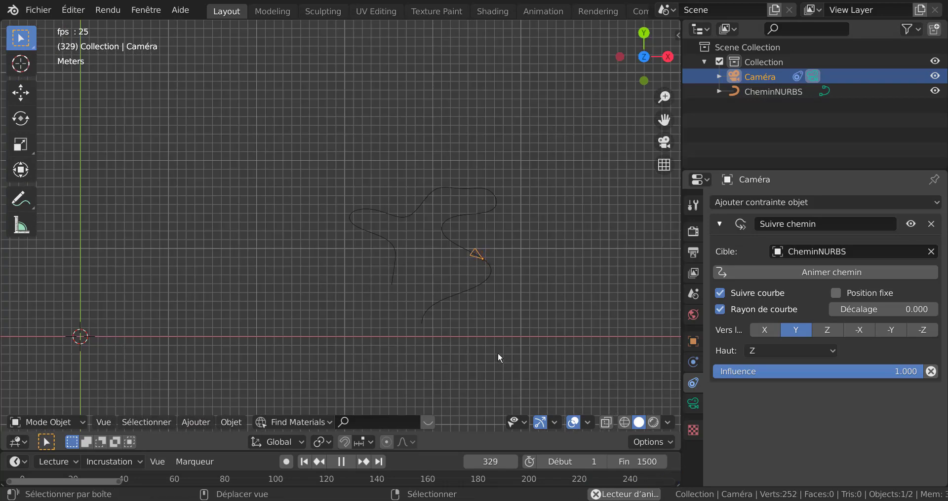
scroll(430, 316, up, 4)
shift+middle_drag(567, 234, 498, 266)
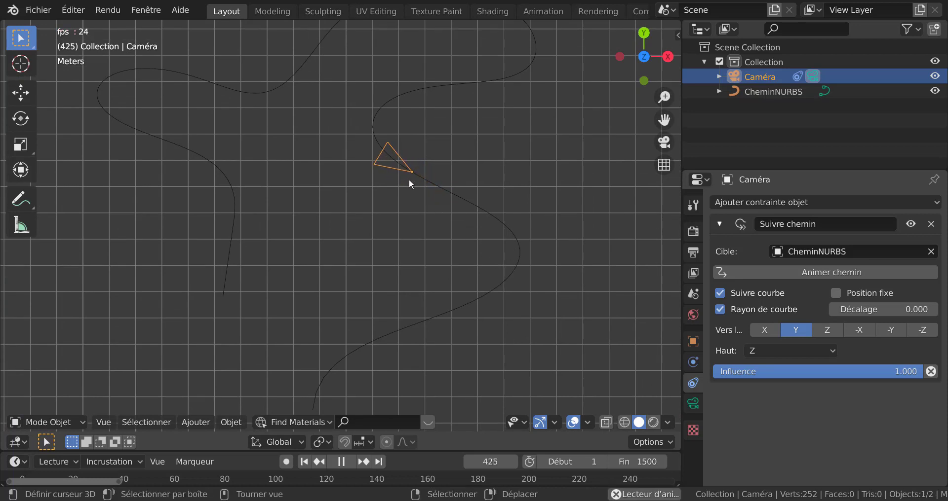
click(340, 462)
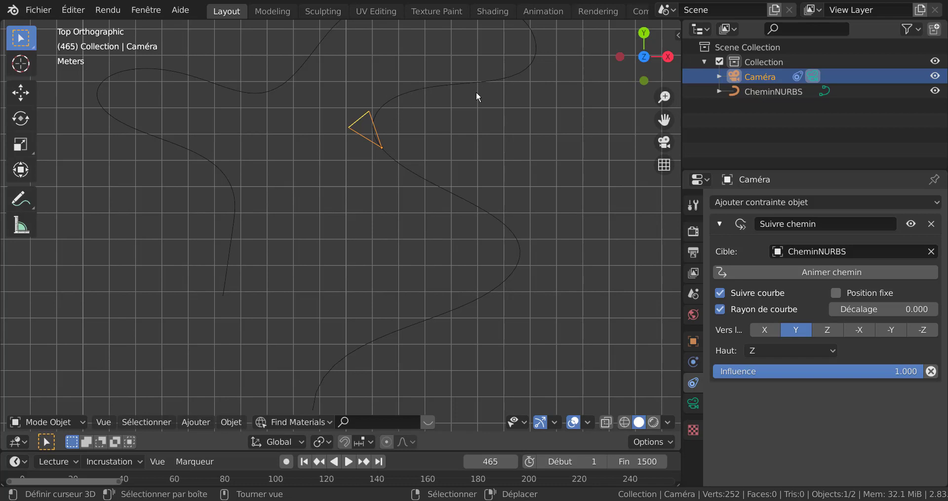
Inspect the camera on the curve from several angles and resume playback in top view to check its orientation
shift+middle_drag(487, 96, 471, 135)
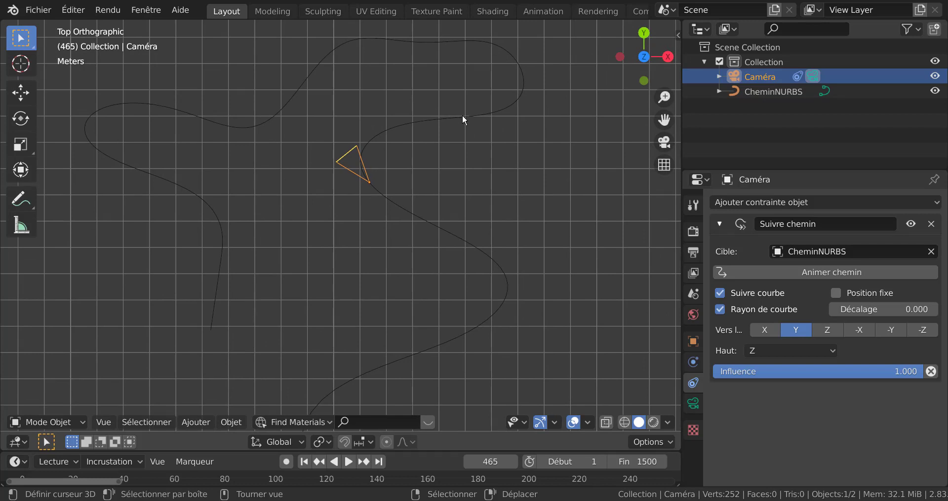
scroll(306, 161, down, 3)
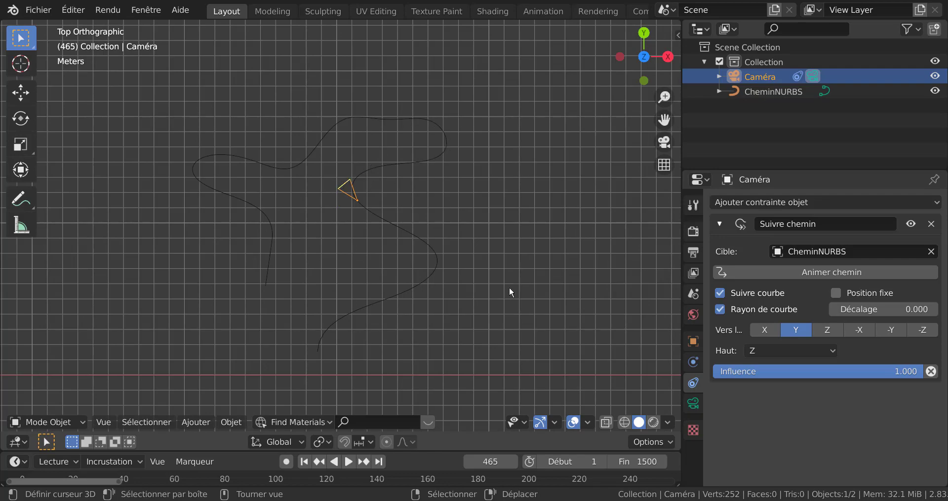
middle_drag(511, 292, 440, 265)
scroll(437, 245, up, 3)
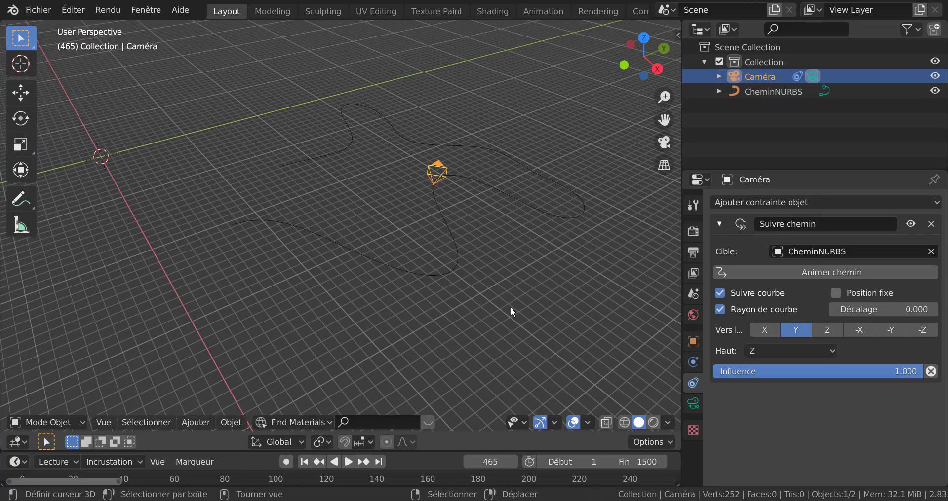
key(KP_7)
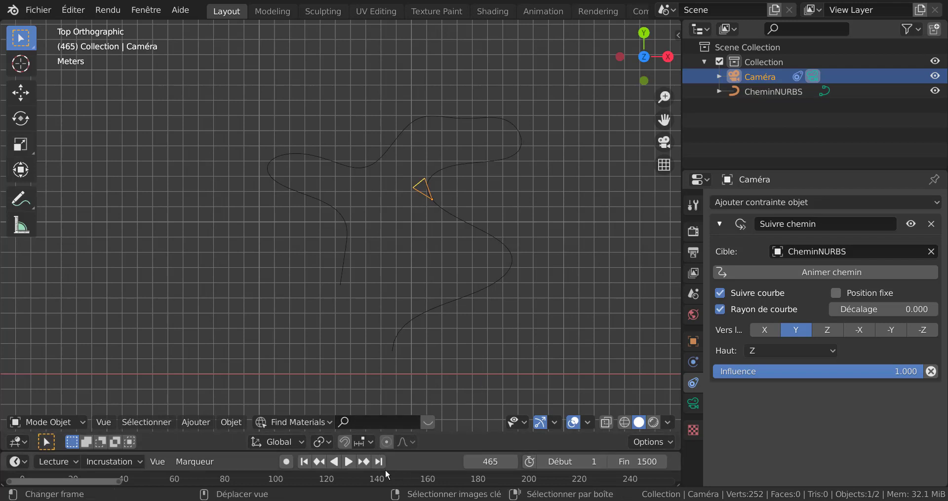
click(349, 463)
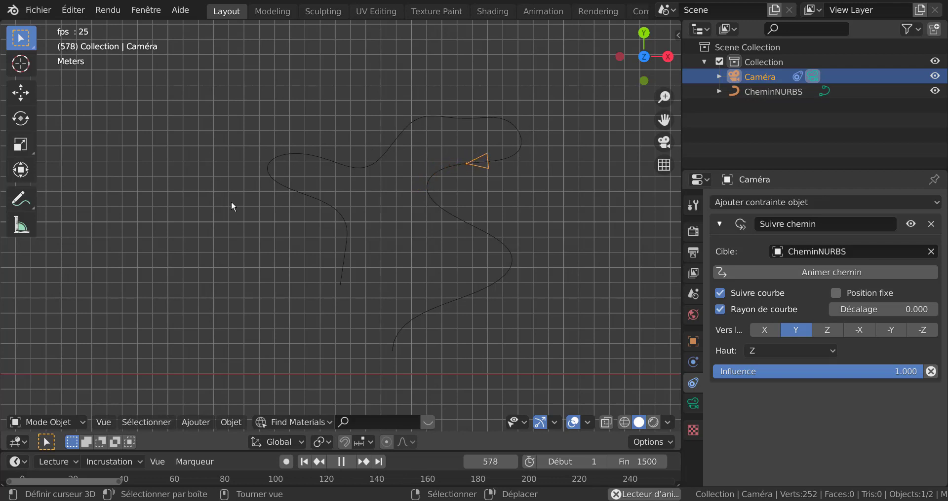
click(341, 462)
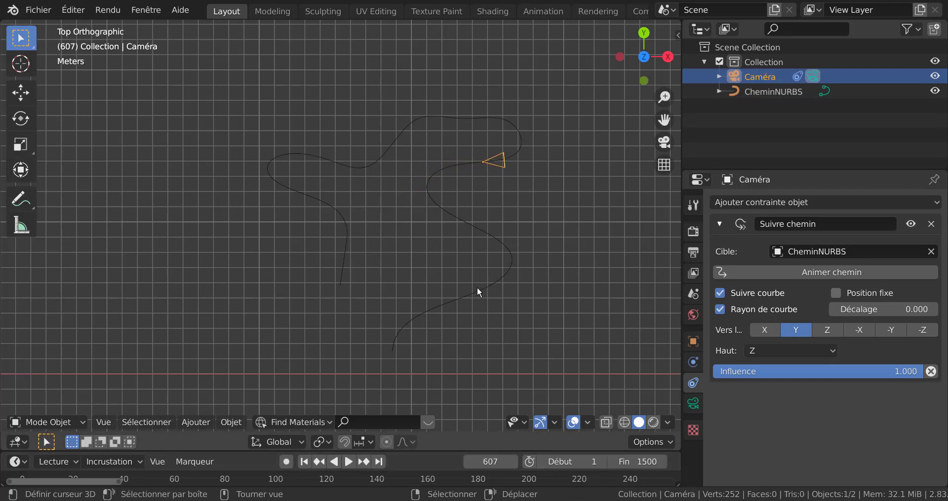
Duplicate the NURBS path in place and move the copy slightly down along the global Z axis
click(477, 290)
middle_drag(476, 288, 445, 276)
middle_drag(483, 318, 482, 297)
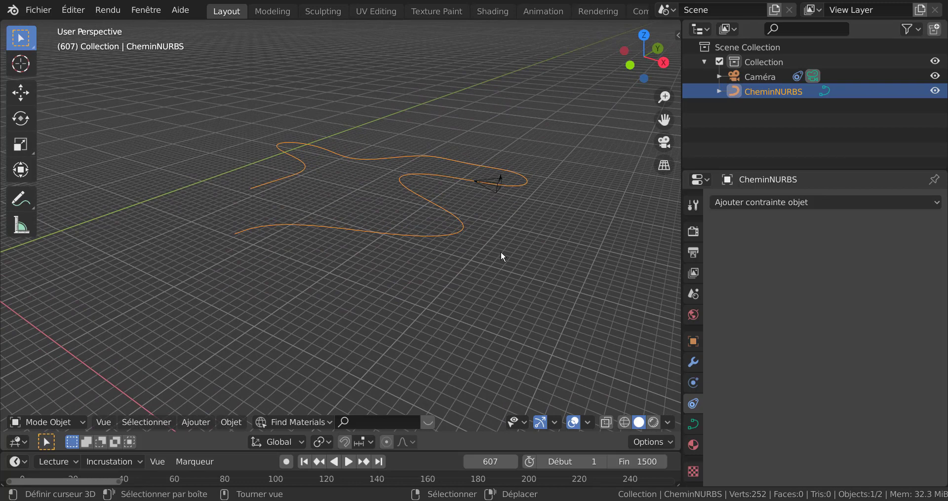
key(shift+d)
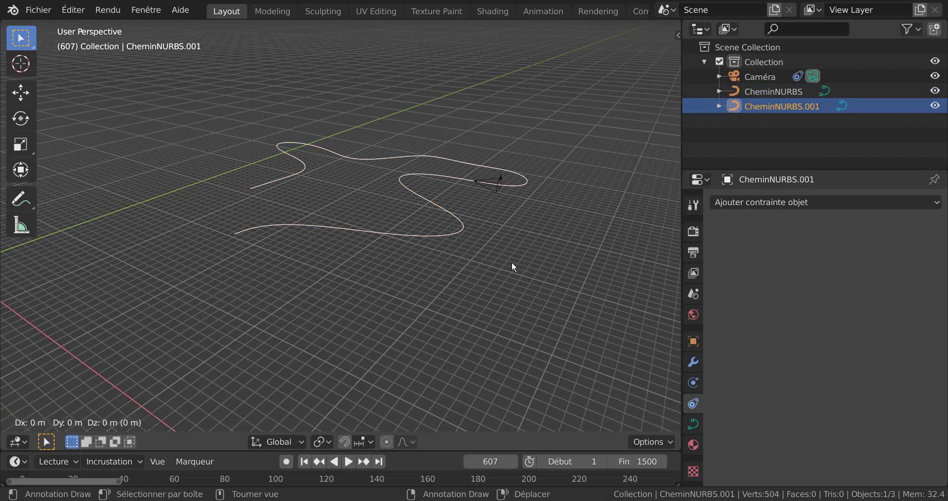
click(511, 263)
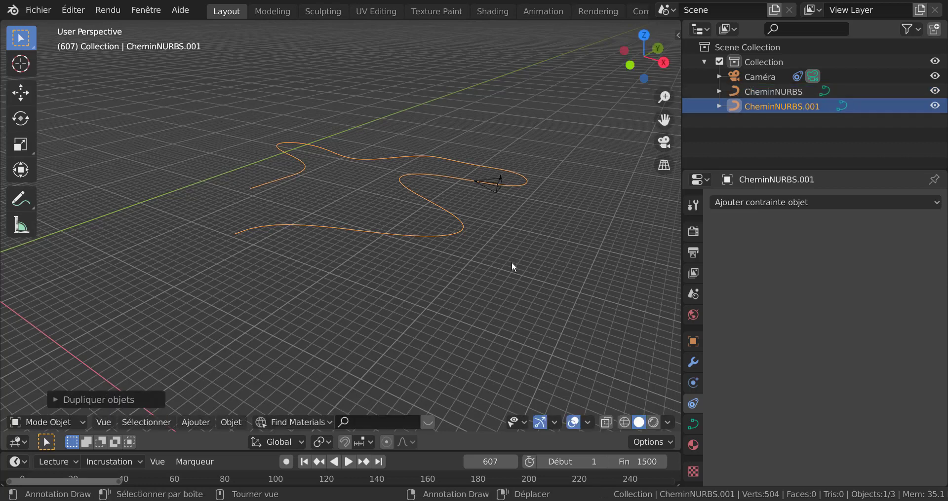
key(g)
key(z)
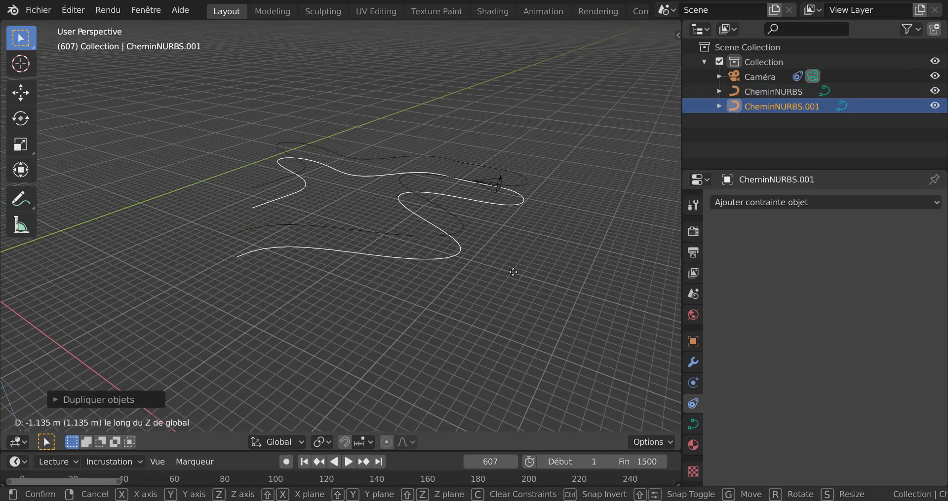
click(513, 265)
Convert the lowered duplicate of the path from a curve to a mesh
middle_drag(496, 279, 493, 297)
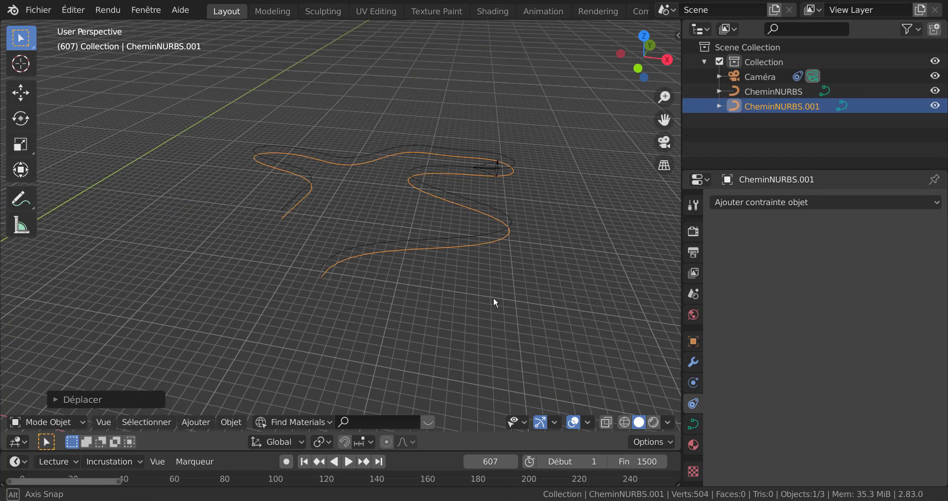
middle_drag(414, 277, 449, 269)
shift+middle_drag(469, 316, 406, 244)
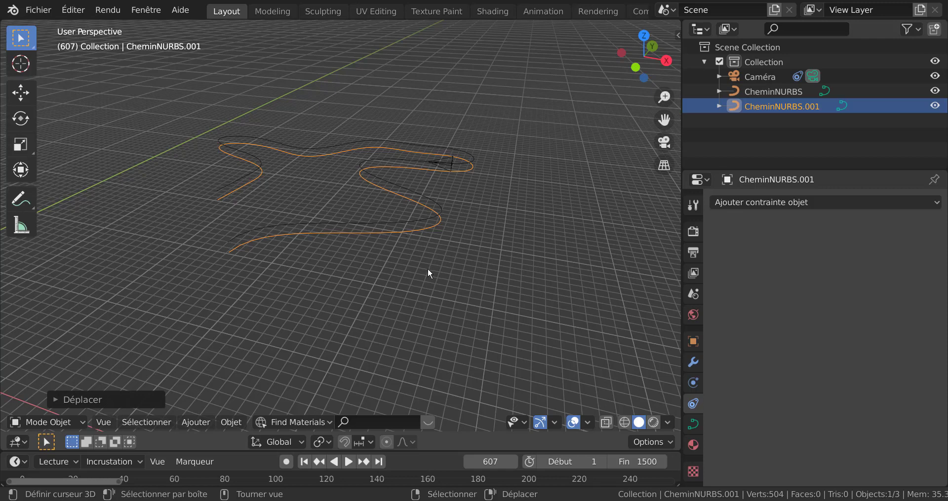
key(q)
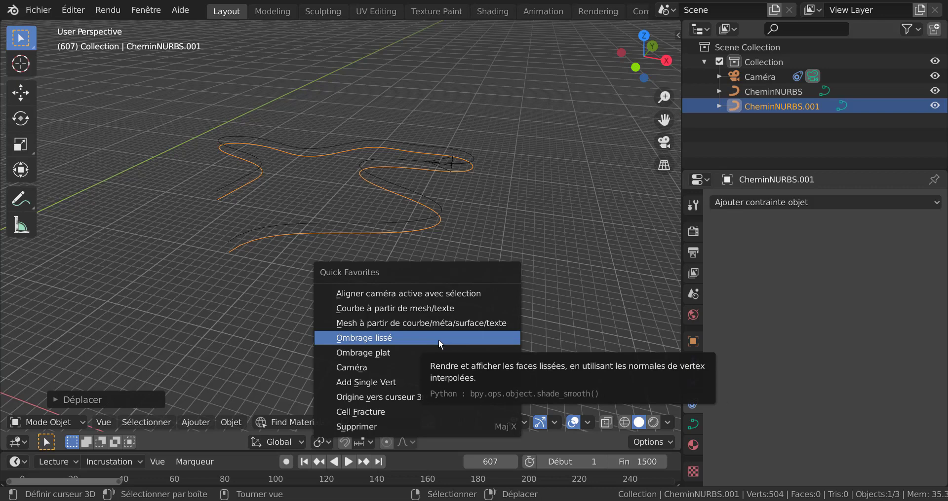
click(395, 324)
Enter Edit Mode on the converted path mesh, select all its vertices and distribute them evenly with LoopTools Space
key(Tab)
middle_drag(393, 319, 443, 279)
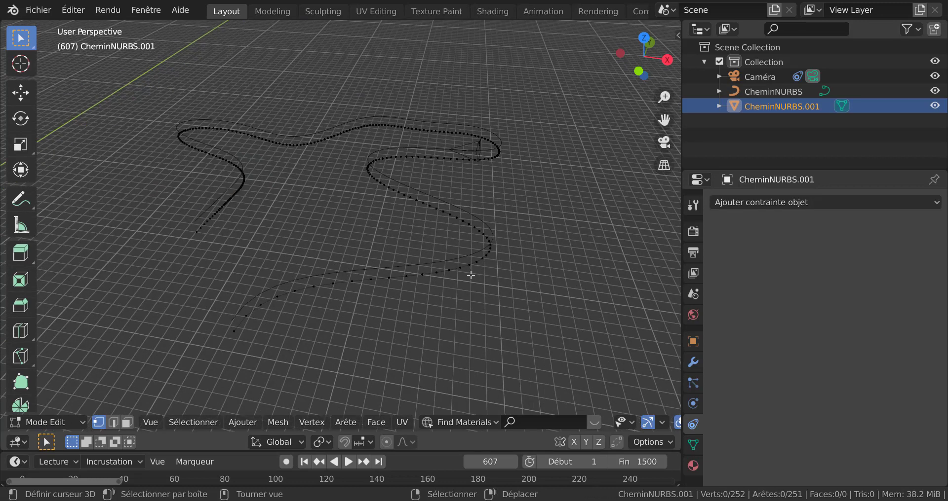
key(a)
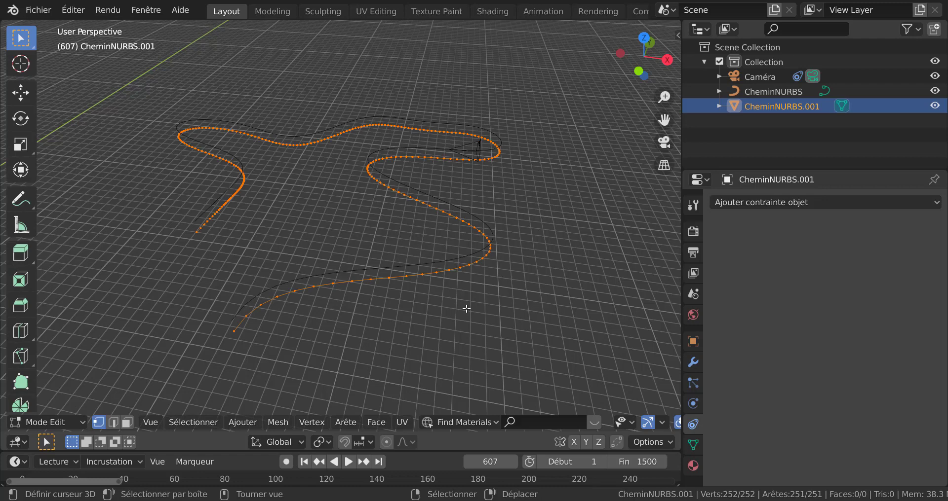
key(q)
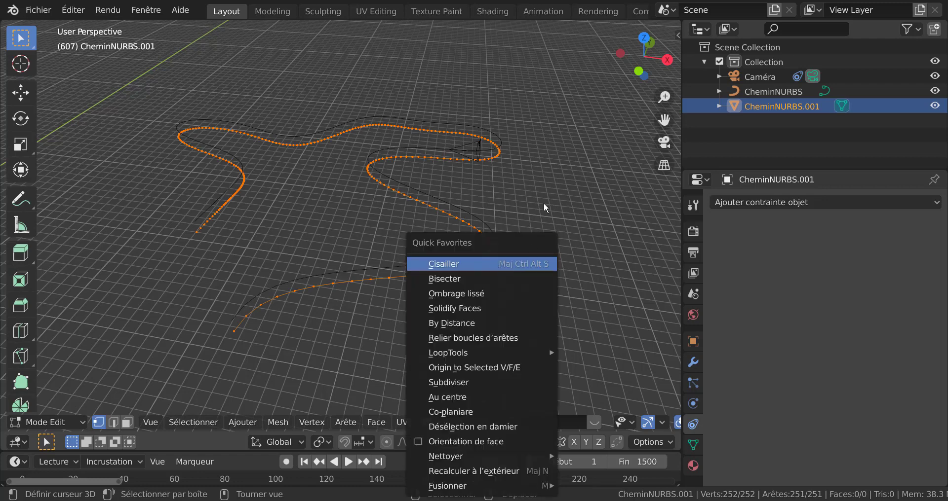
key(q)
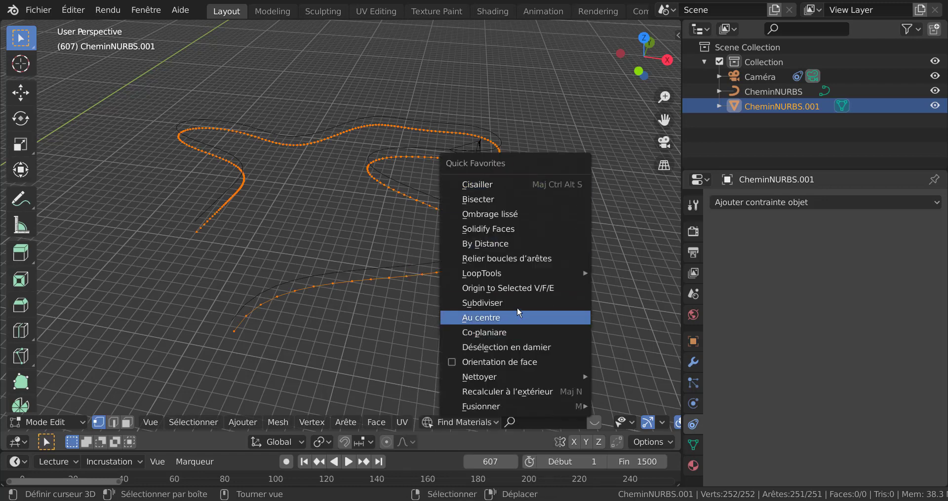
mouse_move(521, 272)
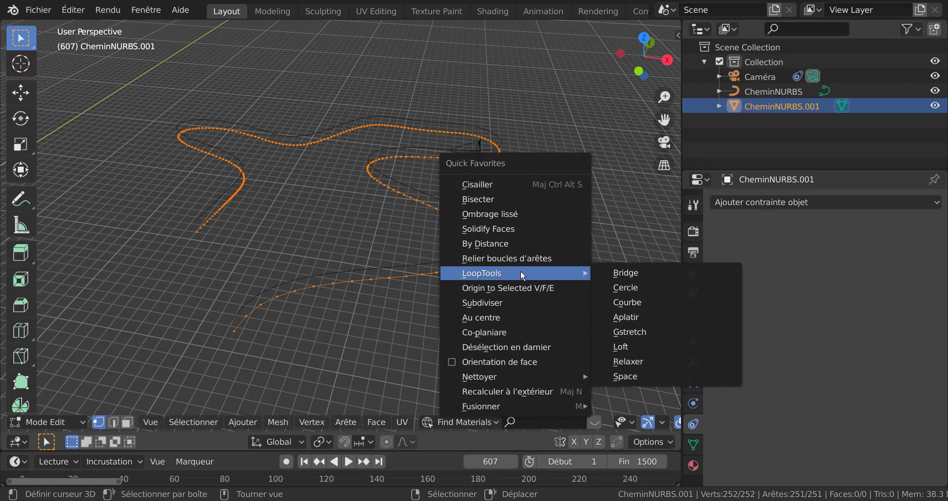
click(636, 378)
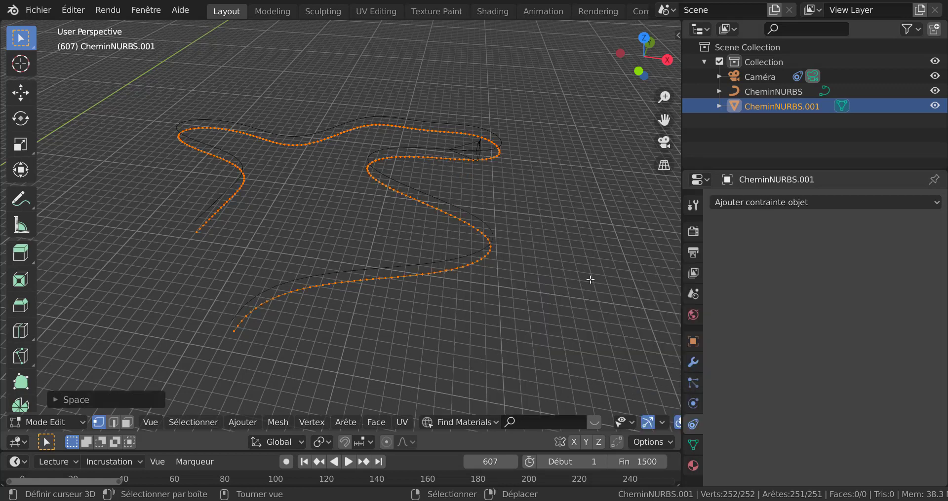
Switch to the top orthographic view and show the mesh editing tools beside the path in a widened 3D viewport
middle_drag(590, 277, 577, 339)
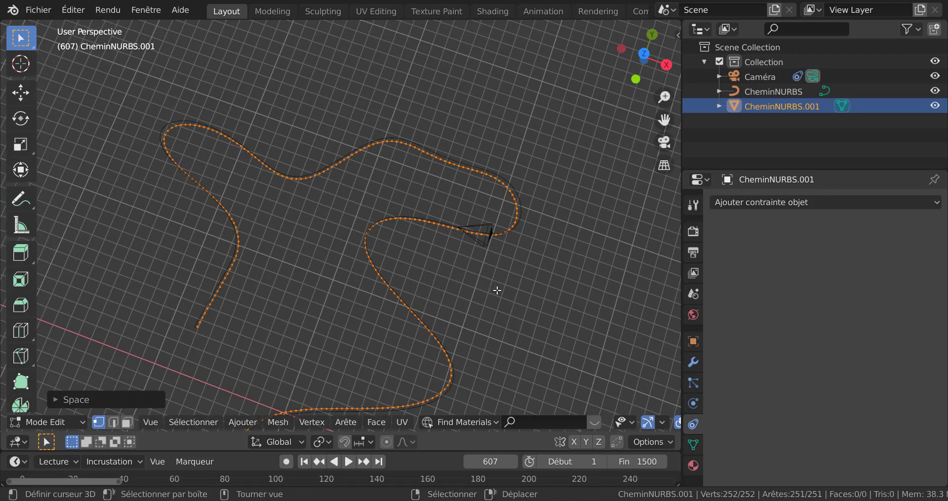
shift+middle_drag(527, 336, 492, 289)
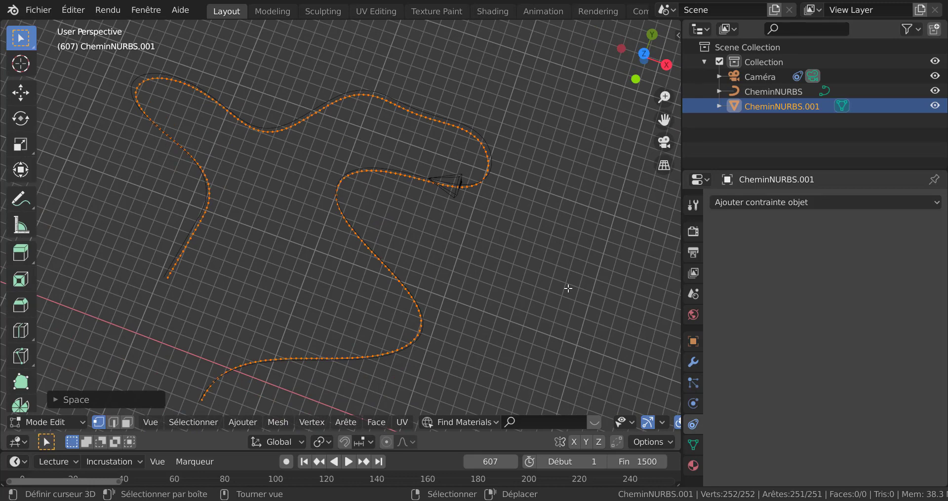
key(n)
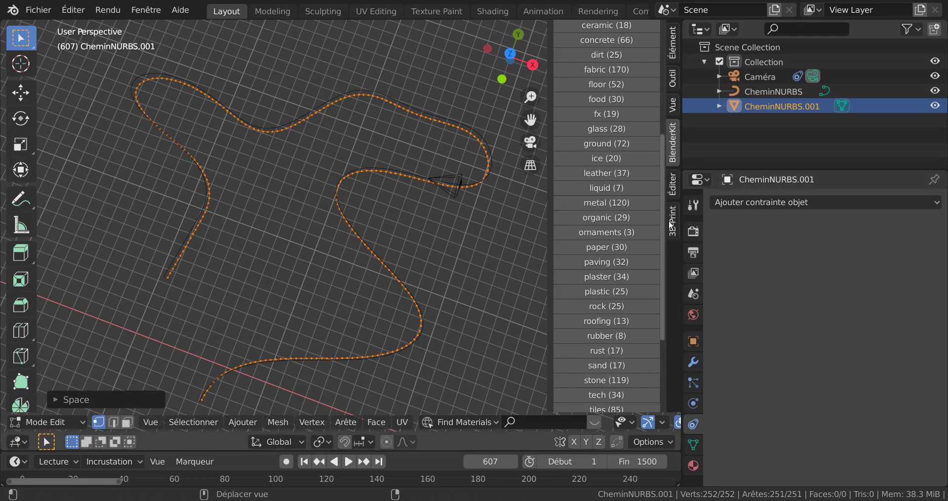
click(672, 185)
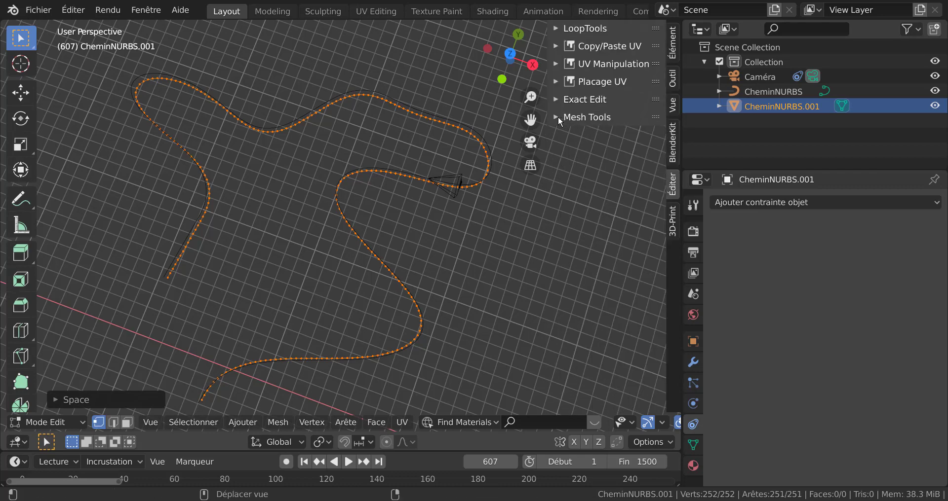
key(KP_7)
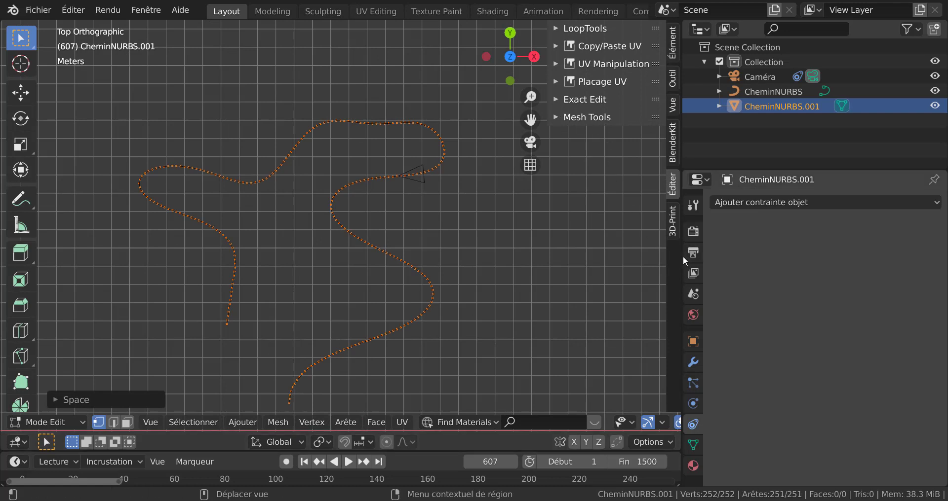
drag(683, 256, 740, 271)
shift+middle_drag(652, 276, 636, 241)
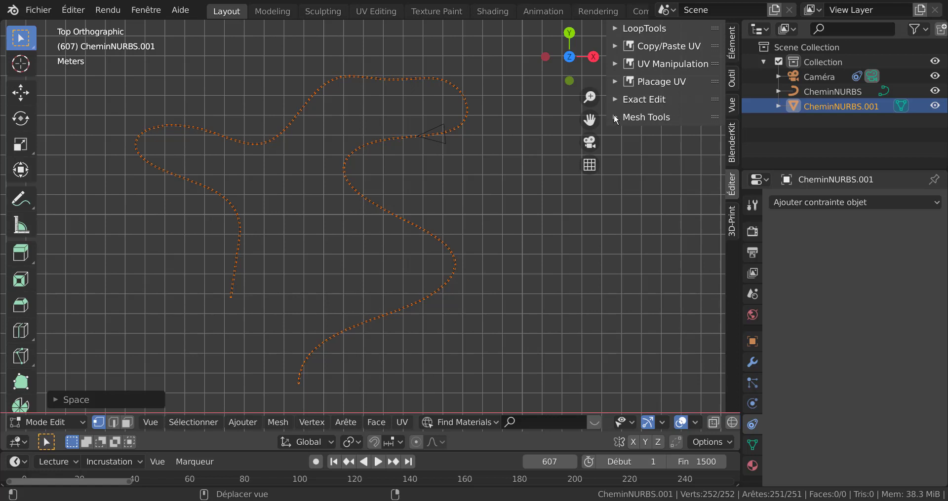
Check the Edit Mesh Tools add-on in the preferences by filtering the add-ons with "mes"
click(73, 10)
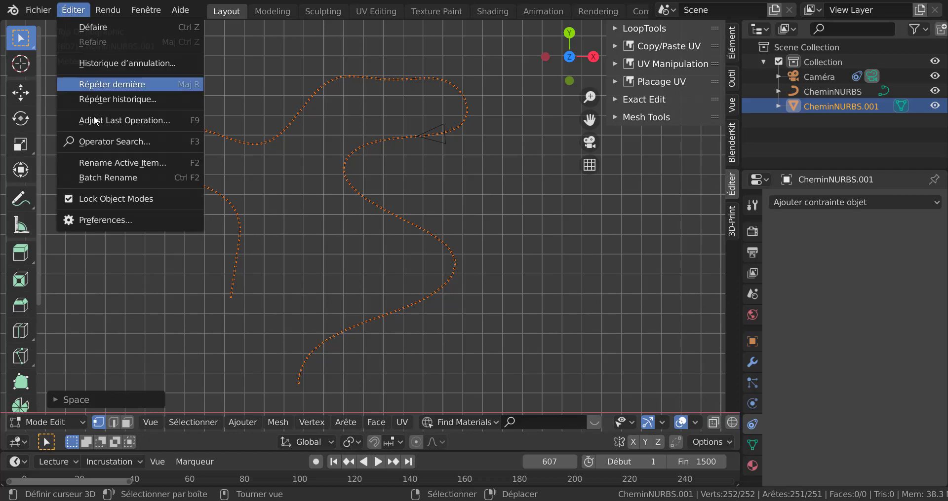
click(93, 220)
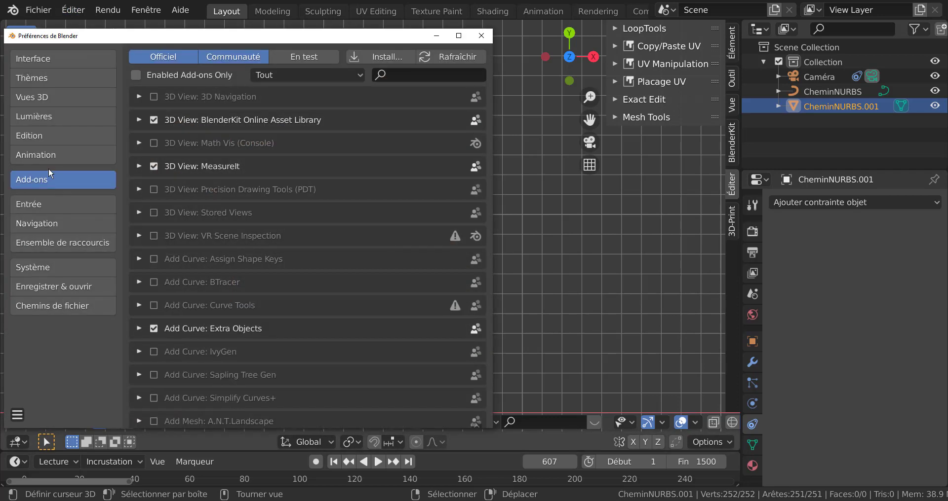
click(397, 75)
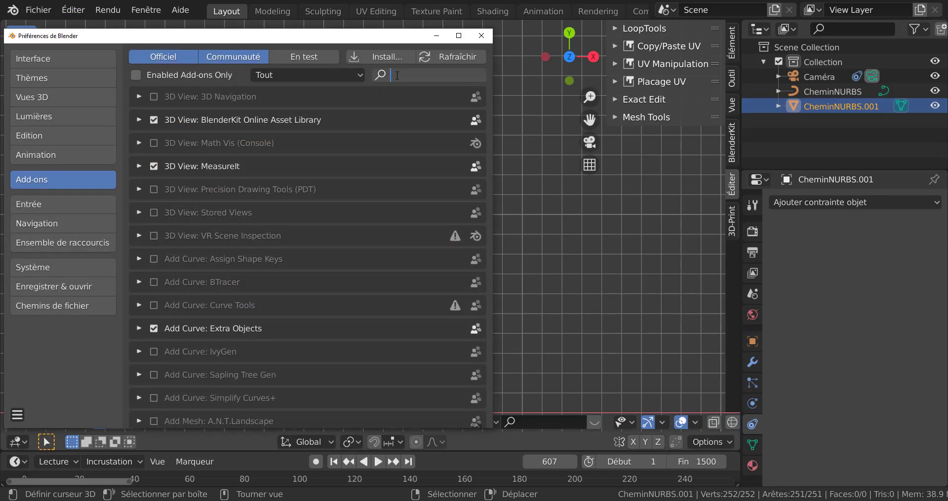
text(mes)
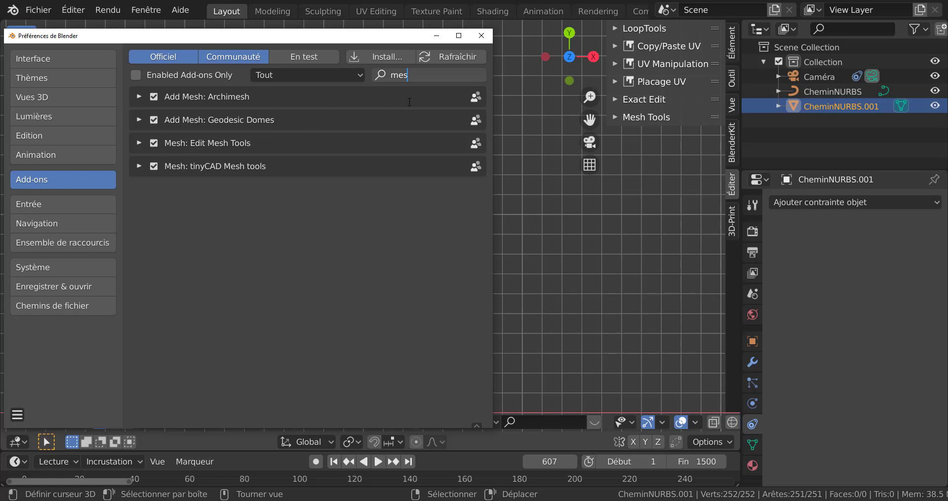
click(481, 36)
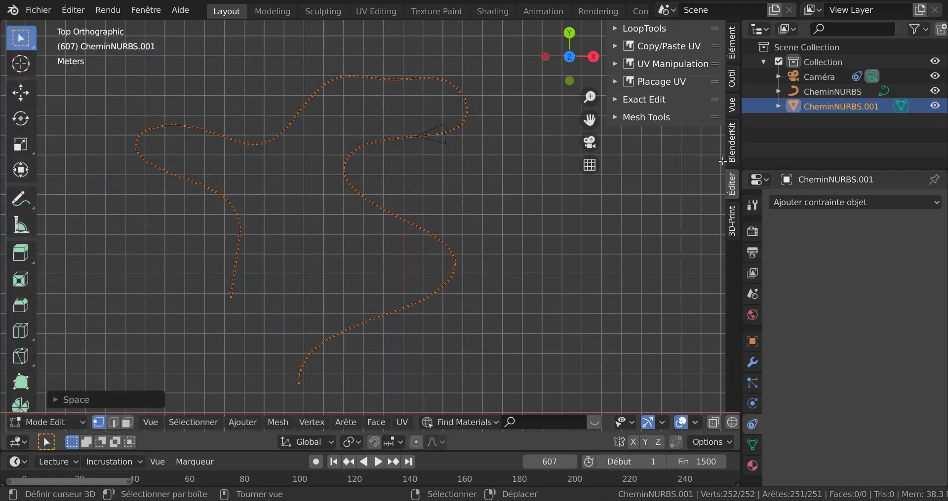
Create a parallel copy of the path's edges with the Offset Edges tool from the Mesh Tools
click(616, 116)
click(666, 140)
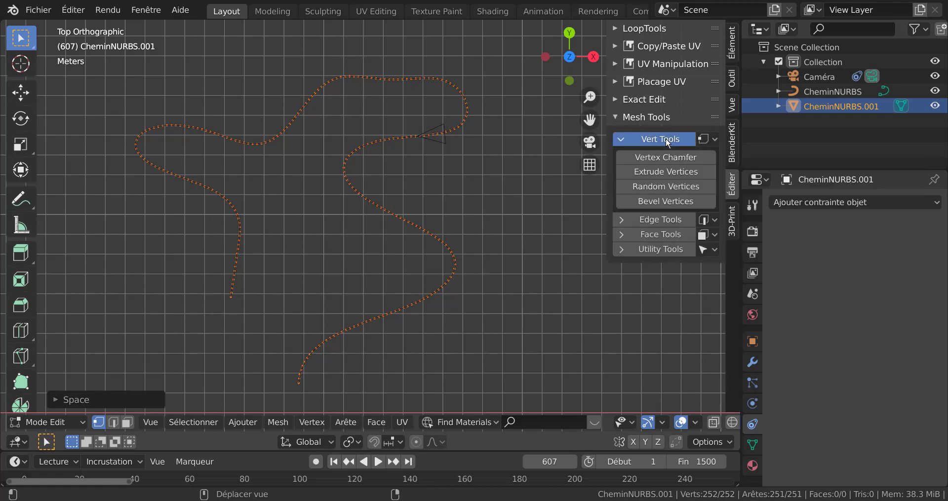
click(659, 219)
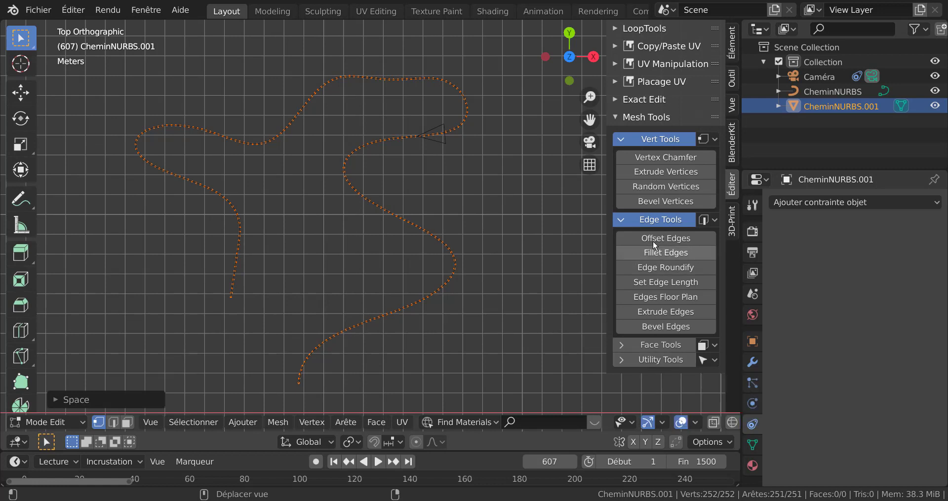
click(666, 239)
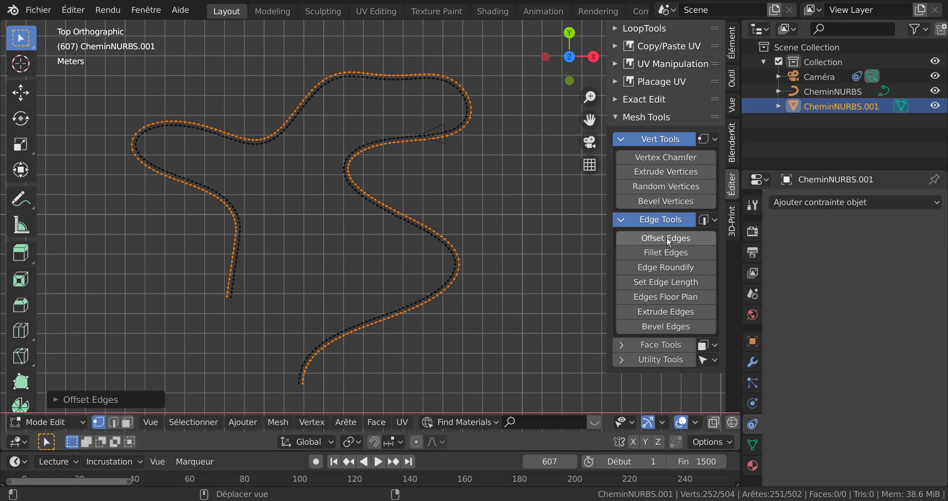
scroll(511, 159, up, 1)
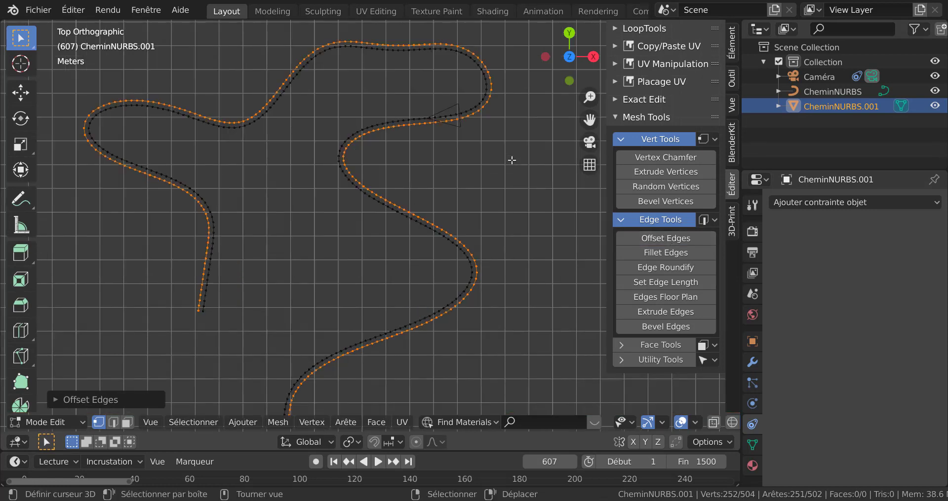
click(666, 238)
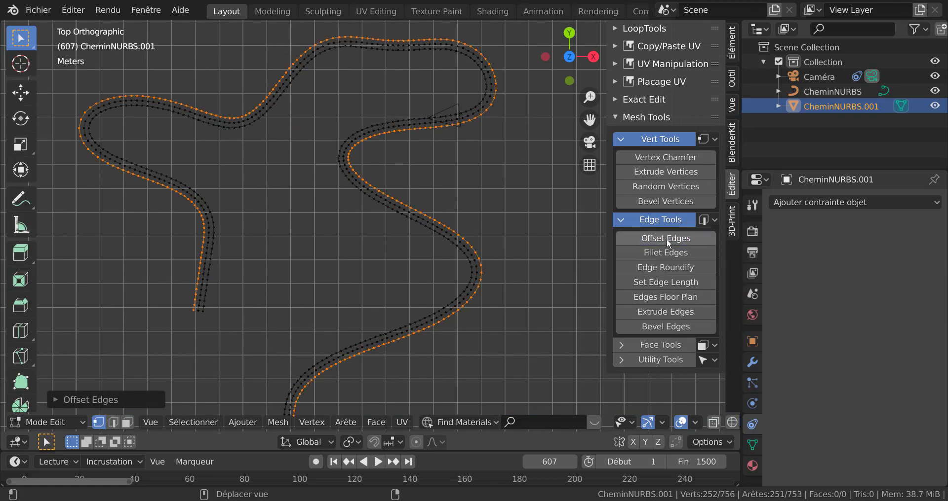
click(667, 238)
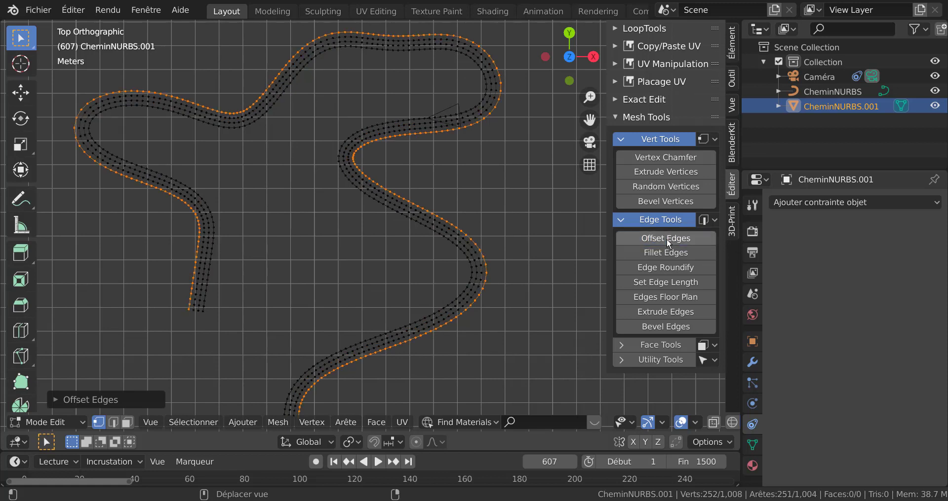
key(ctrl+z)
key(ctrl+z)
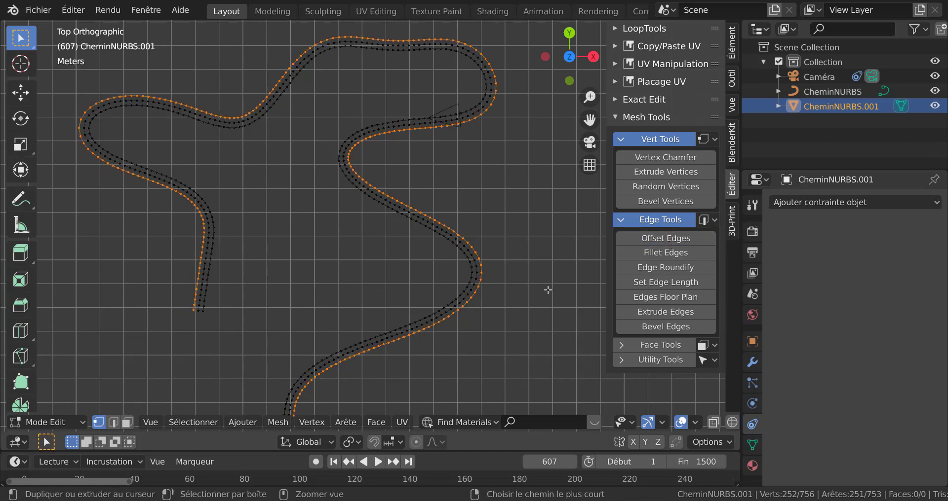
Offset the selected outer edge line to the opposite side of the path with a width of -0.4
click(672, 239)
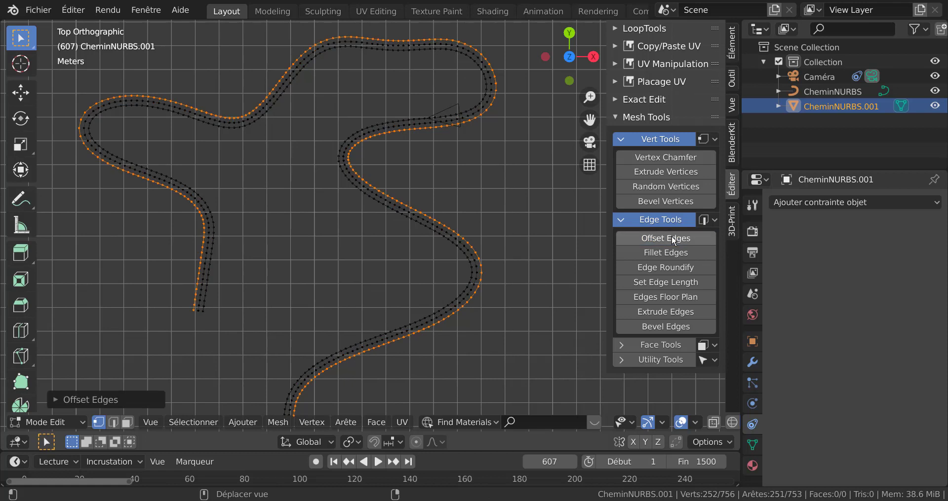
click(113, 401)
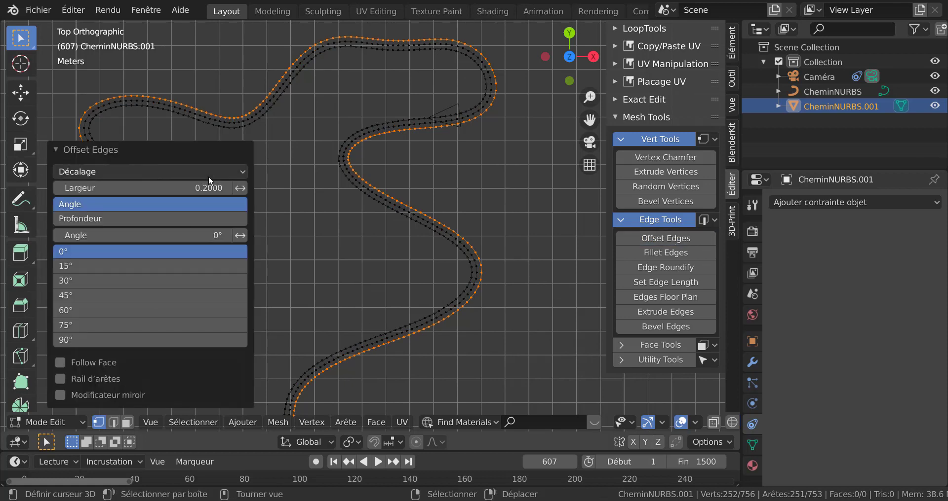
drag(204, 188, 168, 190)
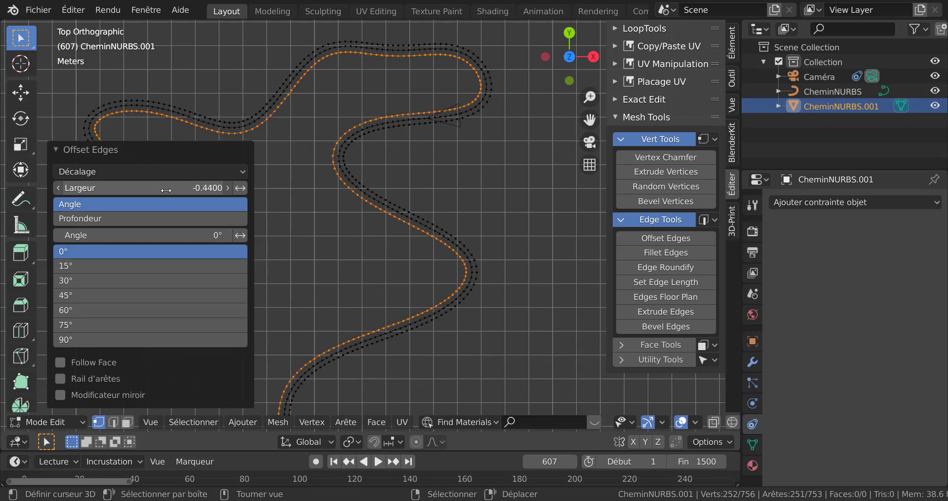
scroll(474, 136, up, 1)
scroll(474, 135, down, 1)
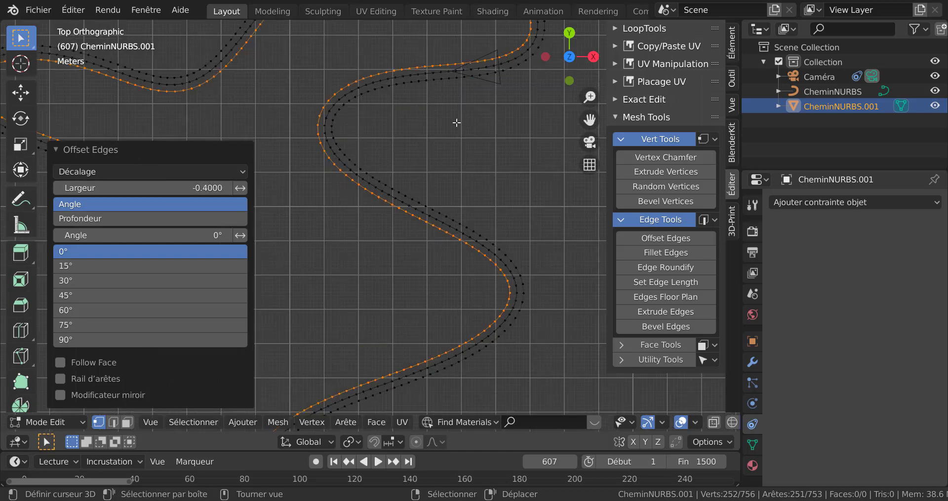
scroll(486, 178, down, 1)
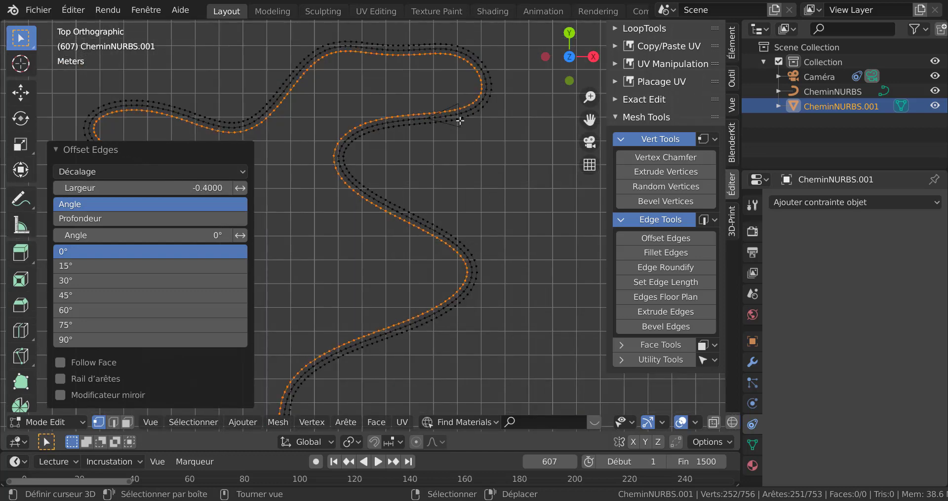
scroll(419, 117, up, 6)
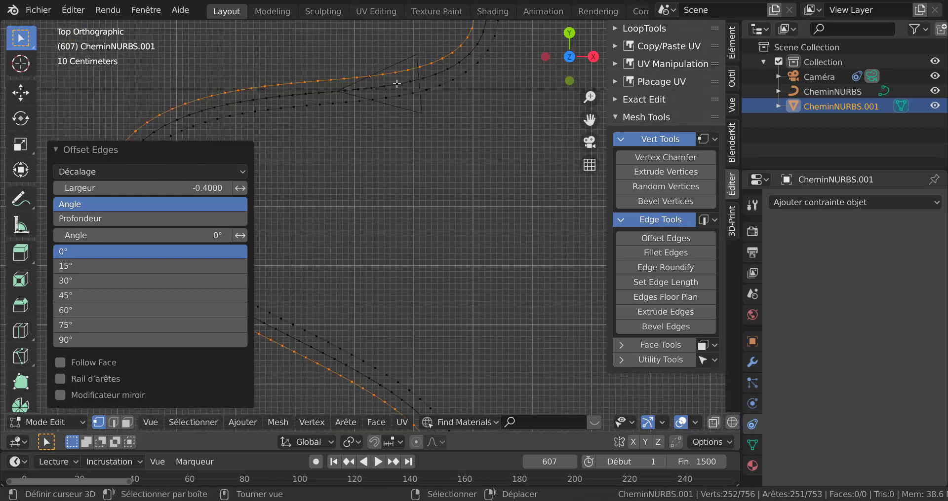
scroll(474, 148, down, 5)
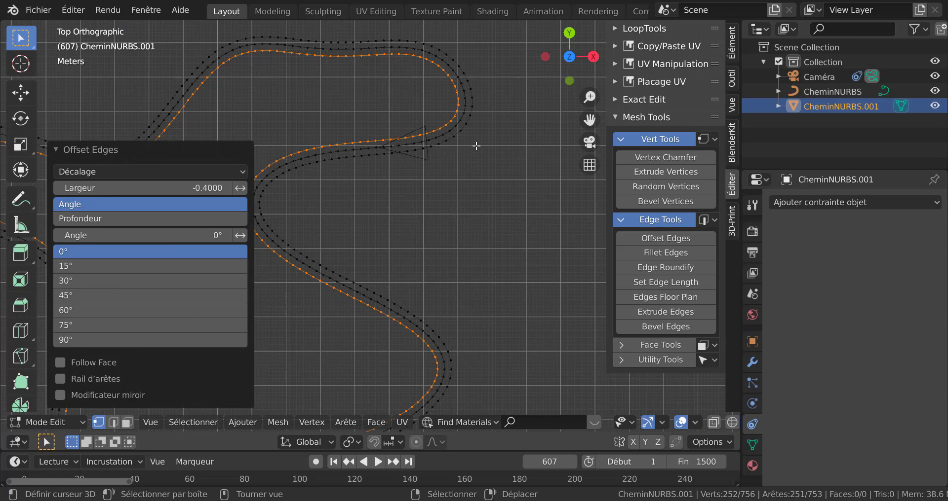
Select the newly offset edge line and the centre line of the path and join them with faces using the LoopTools Bridge
alt+click(455, 118)
alt+shift+click(455, 118)
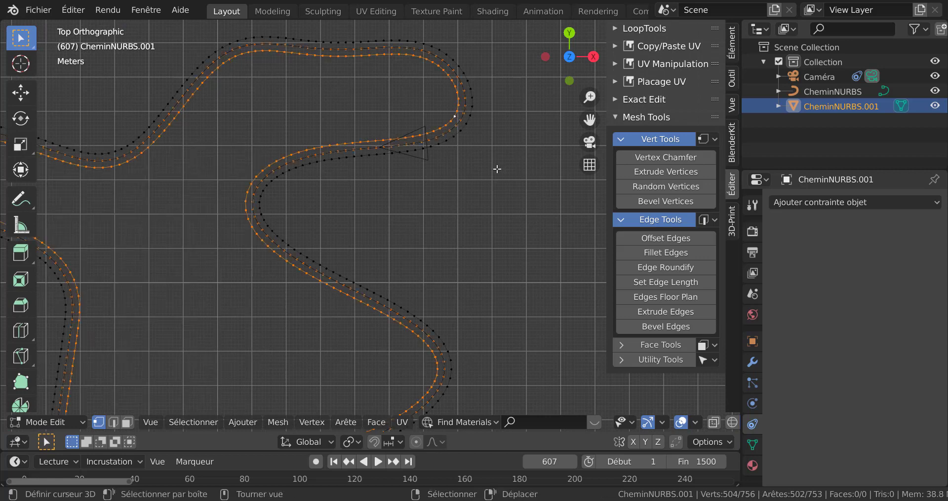
scroll(494, 169, down, 3)
scroll(470, 201, up, 1)
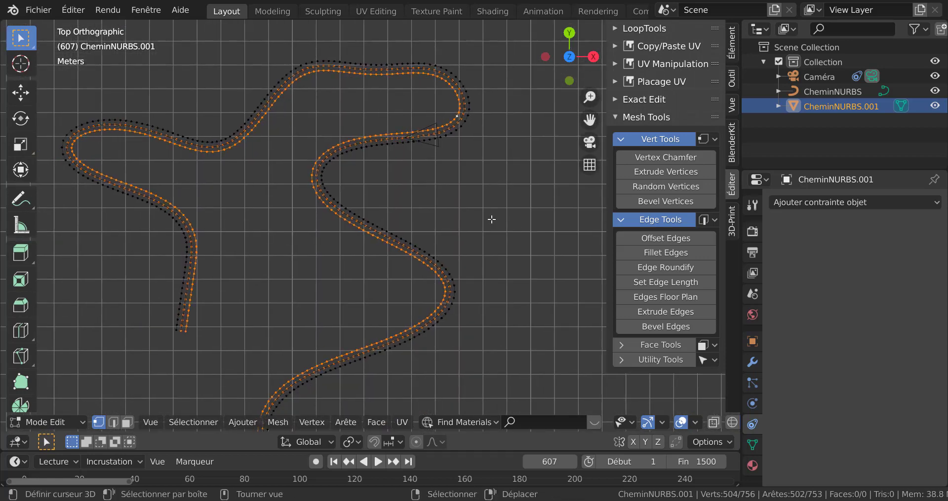
shift+middle_drag(508, 222, 477, 239)
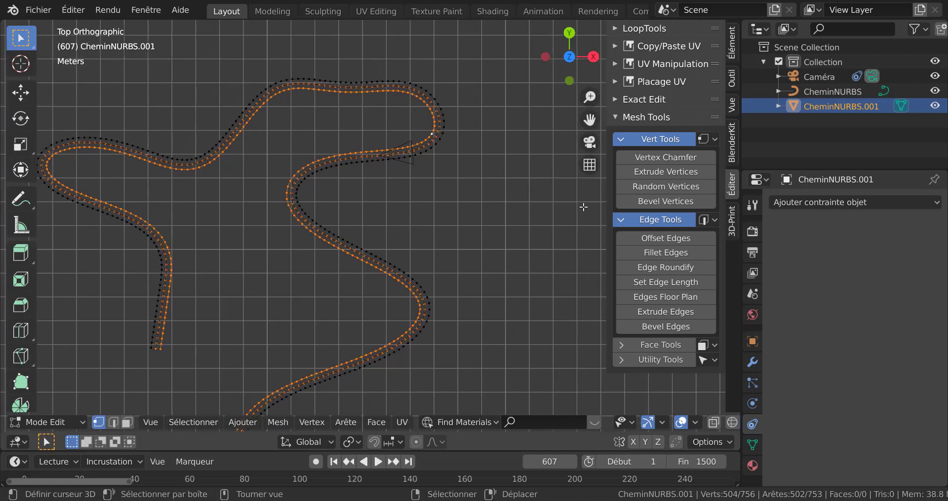
key(q)
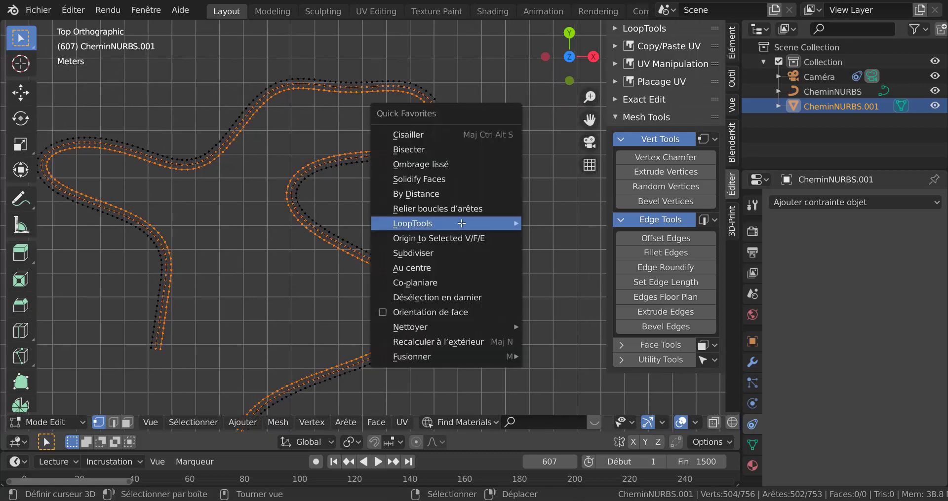
mouse_move(464, 224)
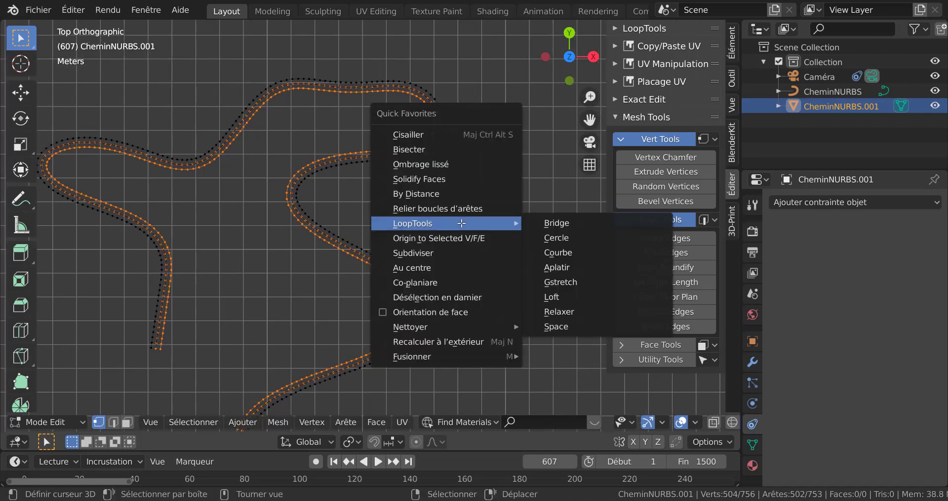
click(572, 222)
Bridge the centre line with the remaining outer edge line to fill the other half of the road
scroll(474, 142, up, 5)
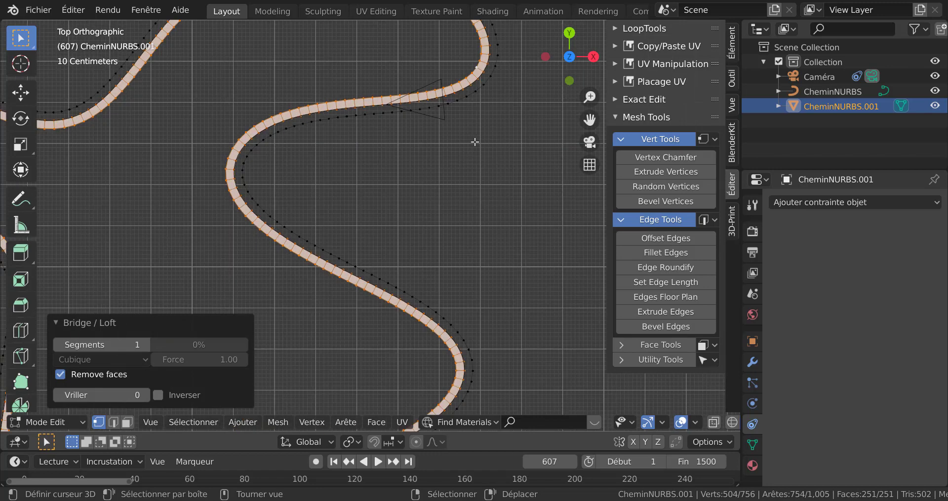
alt+click(469, 80)
alt+click(492, 83)
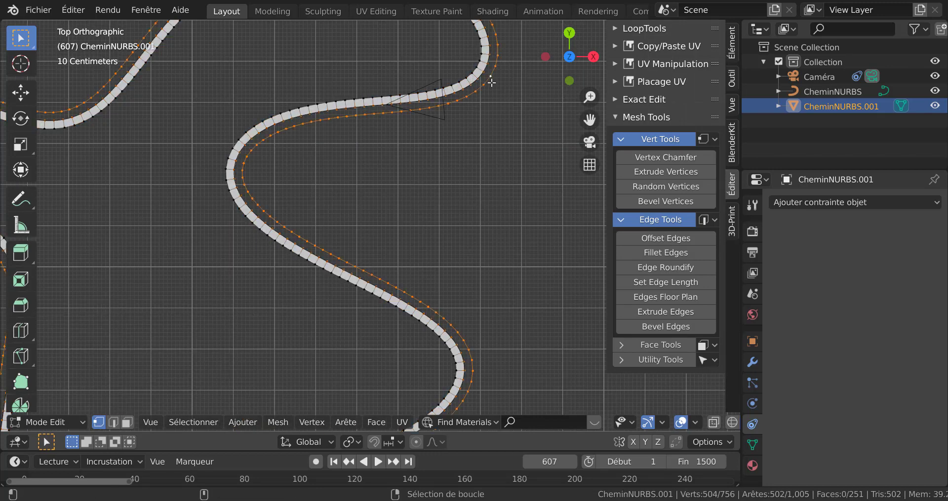
scroll(503, 155, down, 4)
key(q)
mouse_move(492, 197)
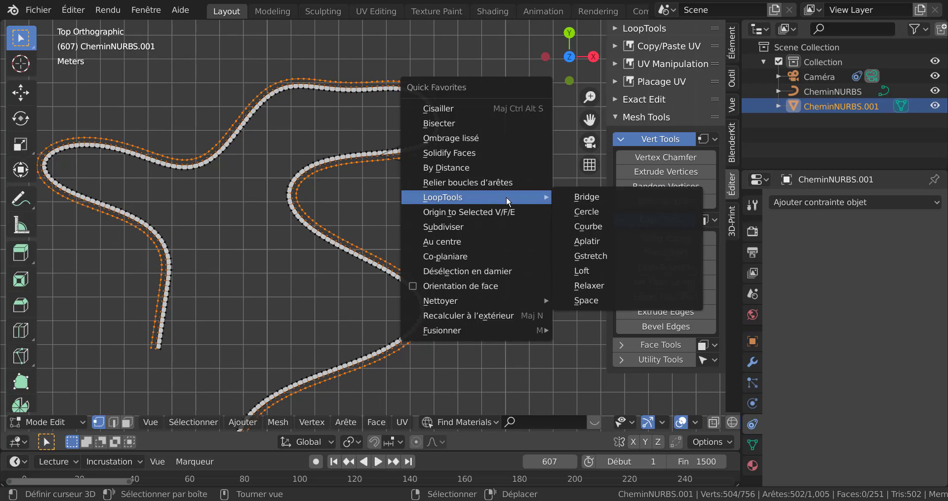
click(584, 198)
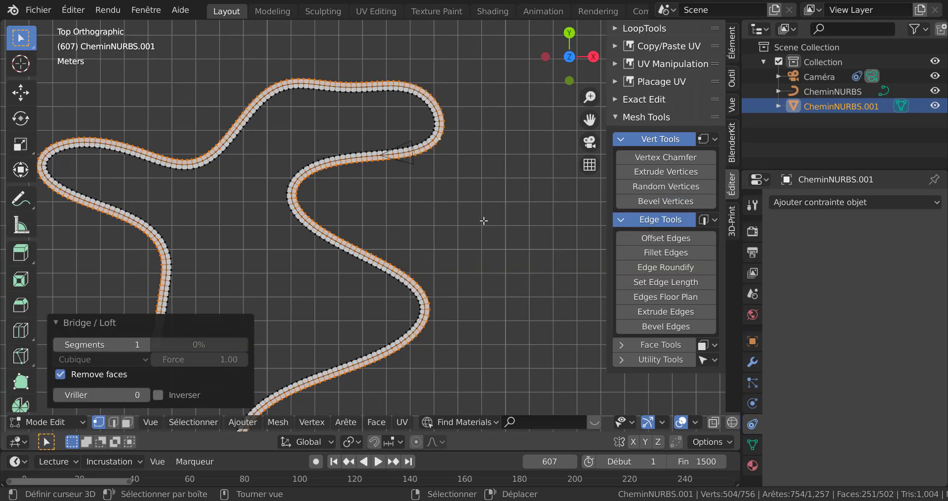
Finish editing the bridged road mesh and return to Object Mode
key(Tab)
key(Tab)
scroll(484, 222, down, 3)
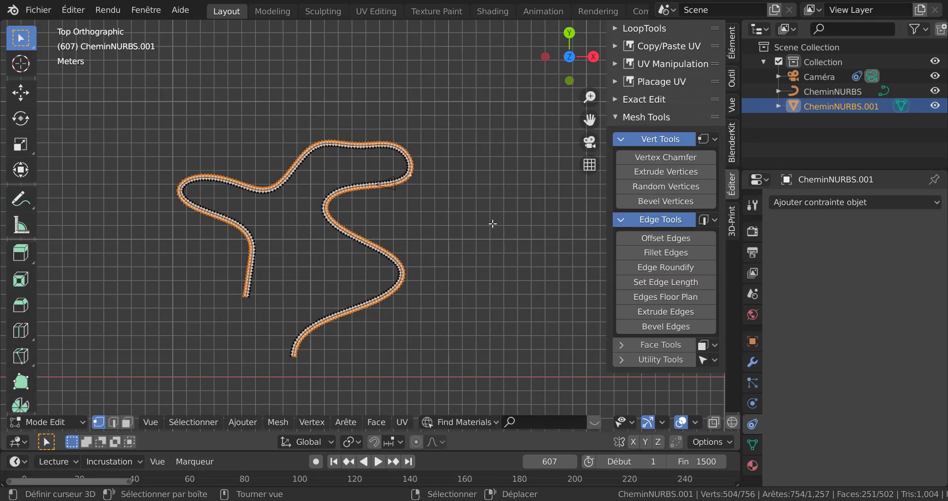
key(q)
mouse_move(483, 213)
scroll(367, 222, up, 3)
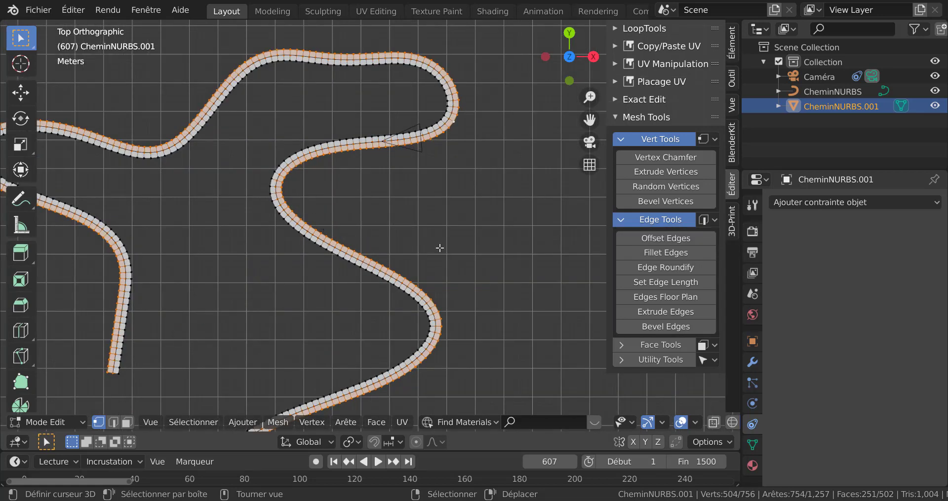
shift+middle_drag(437, 248, 505, 263)
key(Tab)
scroll(490, 240, down, 3)
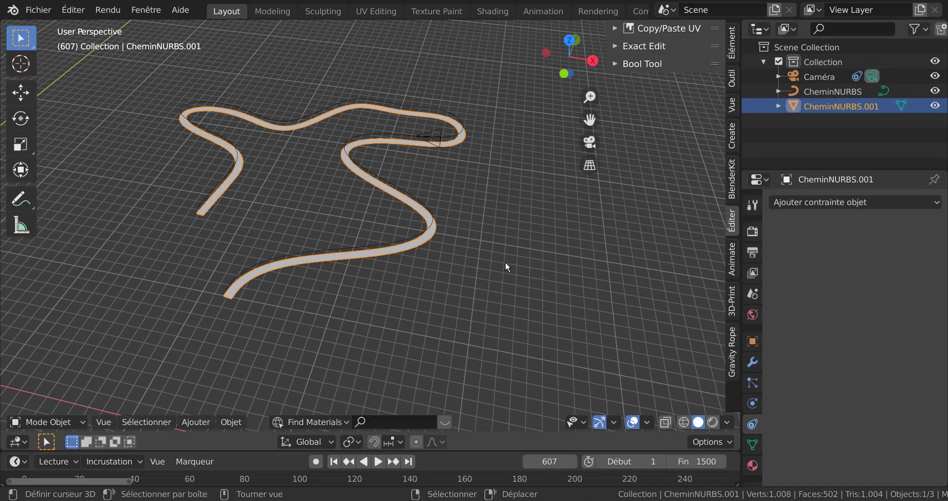
Play the animation through the camera view and from outside to check the road beneath the path, and stop playback
key(KP_0)
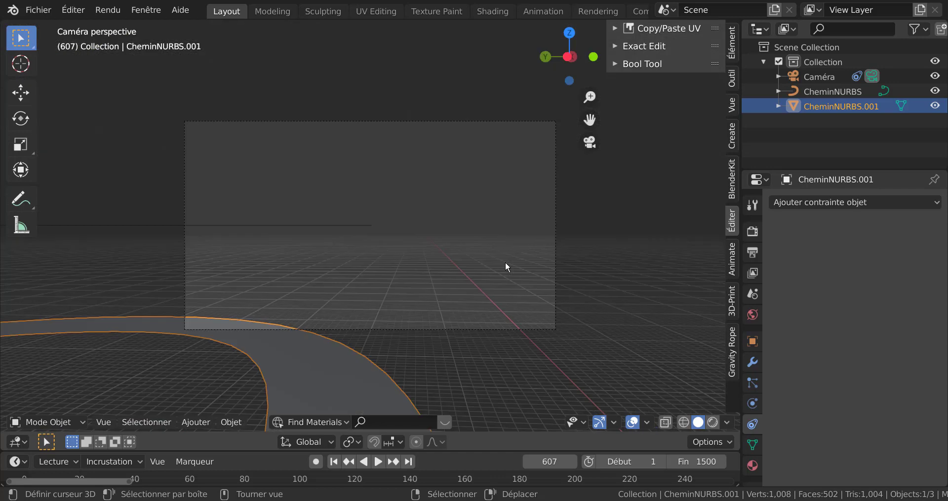
scroll(445, 296, down, 4)
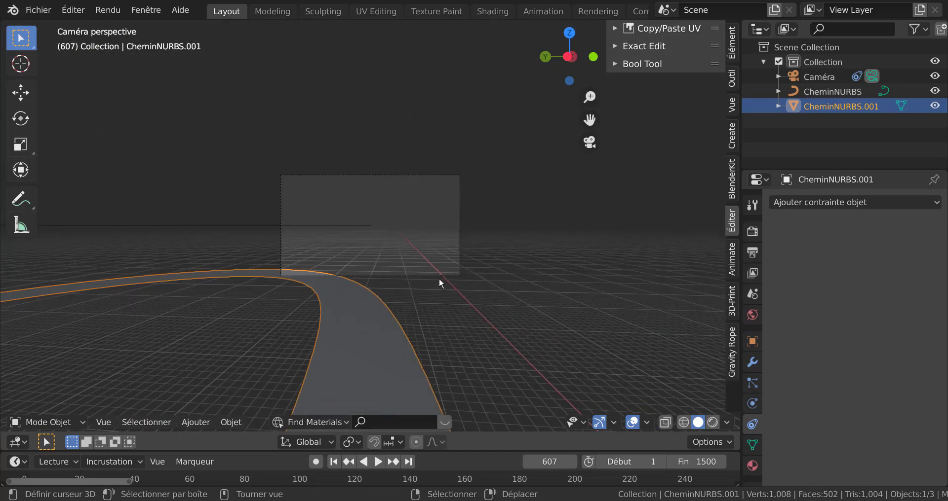
scroll(588, 279, down, 2)
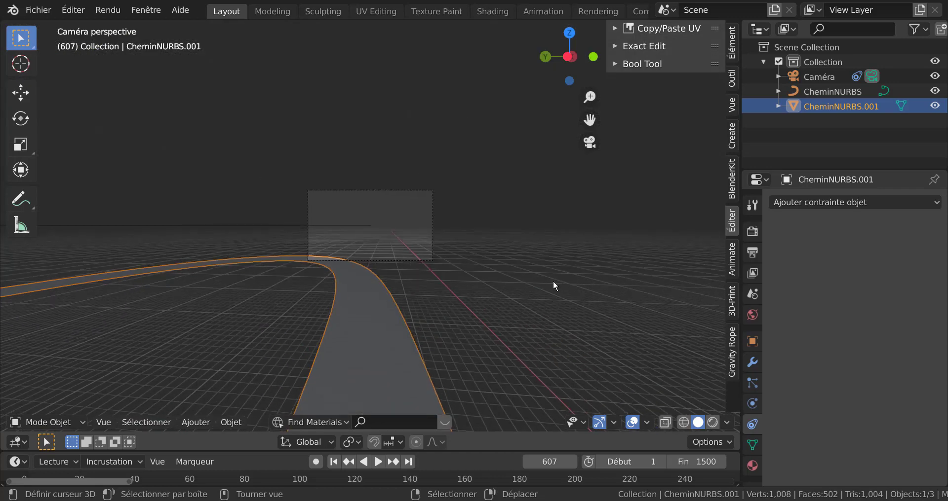
click(379, 463)
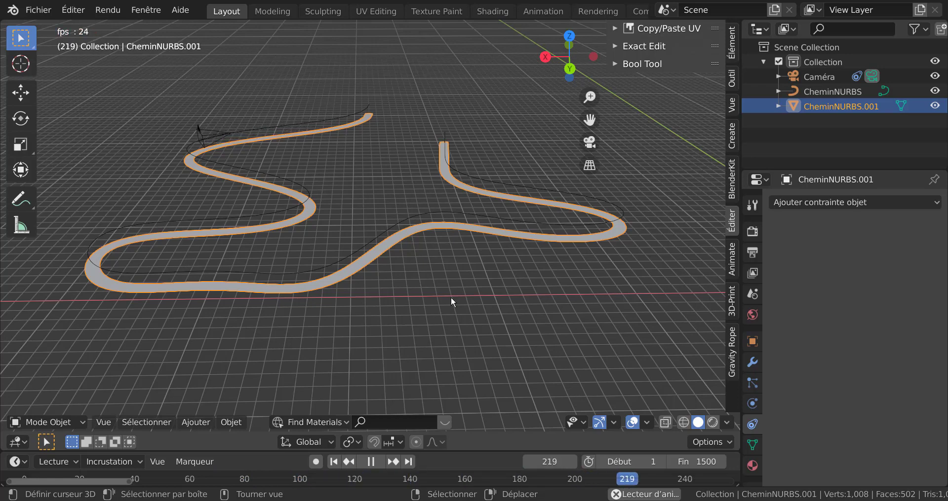
click(371, 461)
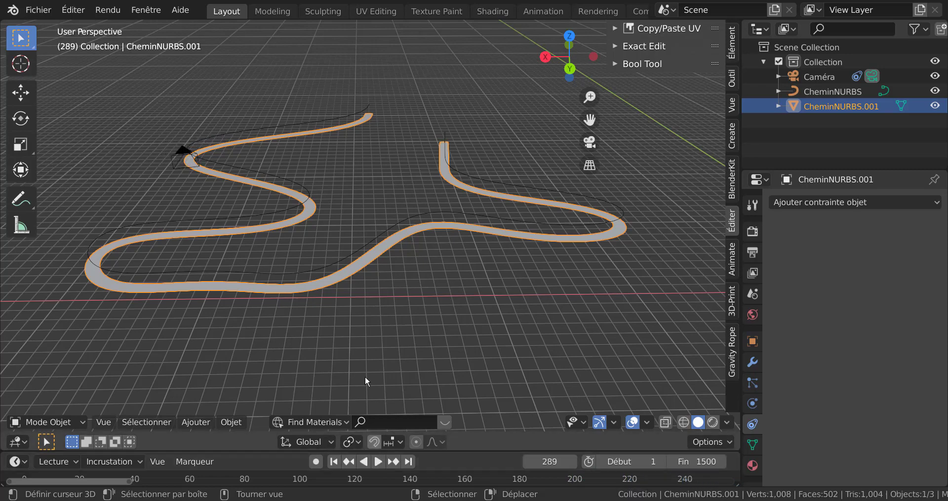
Return the timeline to the first frame and remove the Follow Path constraint from the camera
click(334, 462)
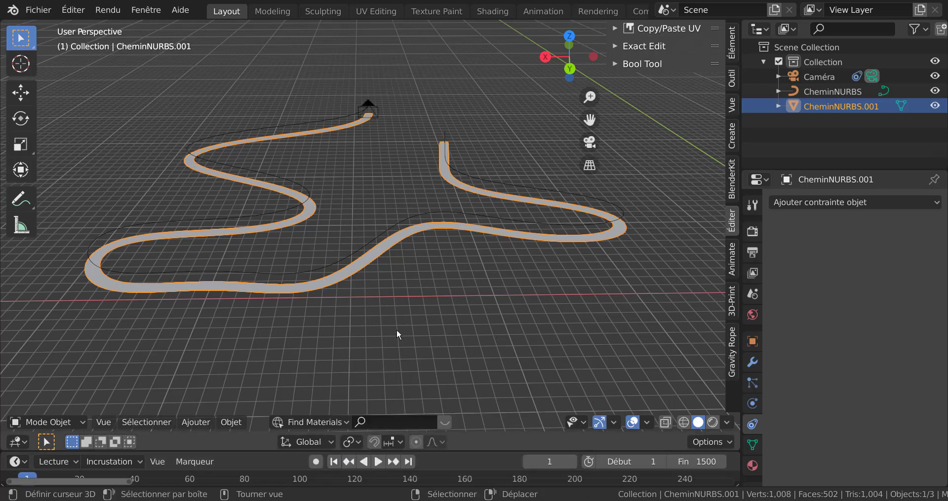
key(KP_7)
scroll(396, 330, up, 4)
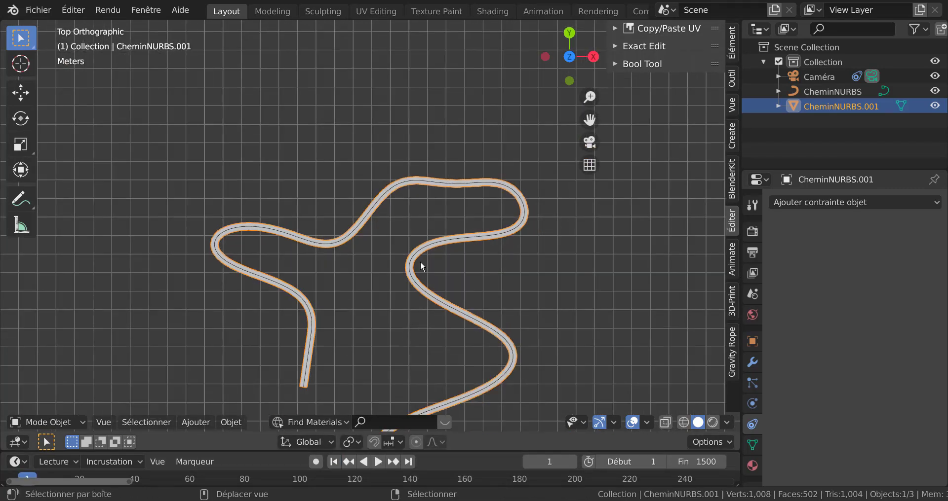
shift+middle_drag(420, 261, 378, 126)
scroll(343, 247, up, 4)
shift+middle_drag(341, 250, 315, 251)
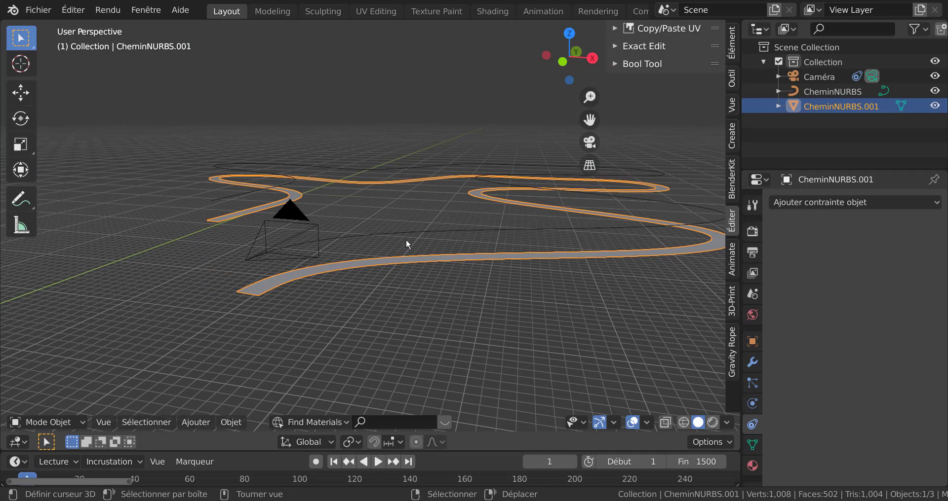
middle_drag(415, 282, 414, 301)
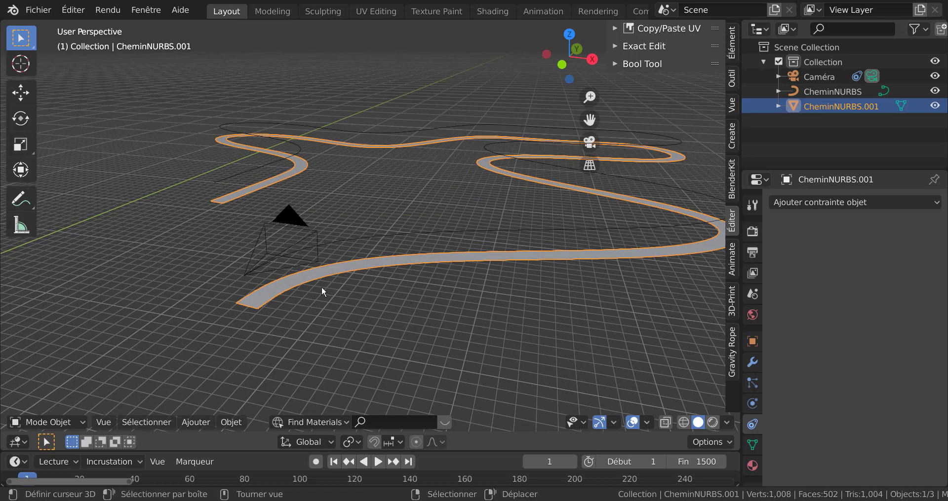
click(280, 262)
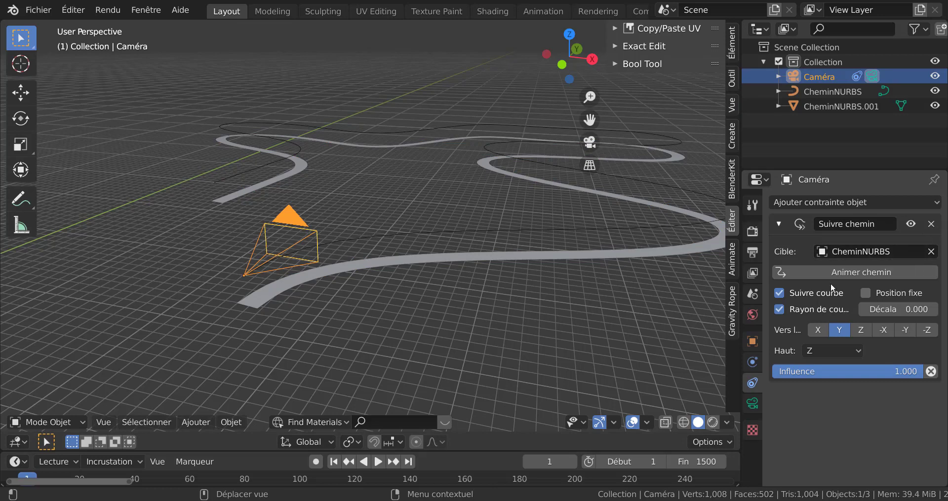
click(932, 224)
Add an Arrows (Flèches) empty at the world origin, where the camera stands
scroll(633, 242, down, 4)
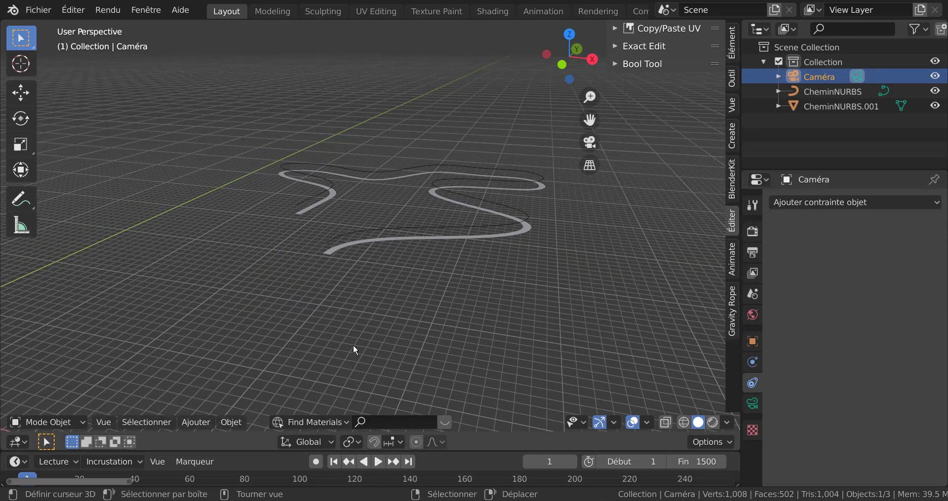
middle_drag(353, 345, 315, 297)
middle_drag(409, 319, 316, 311)
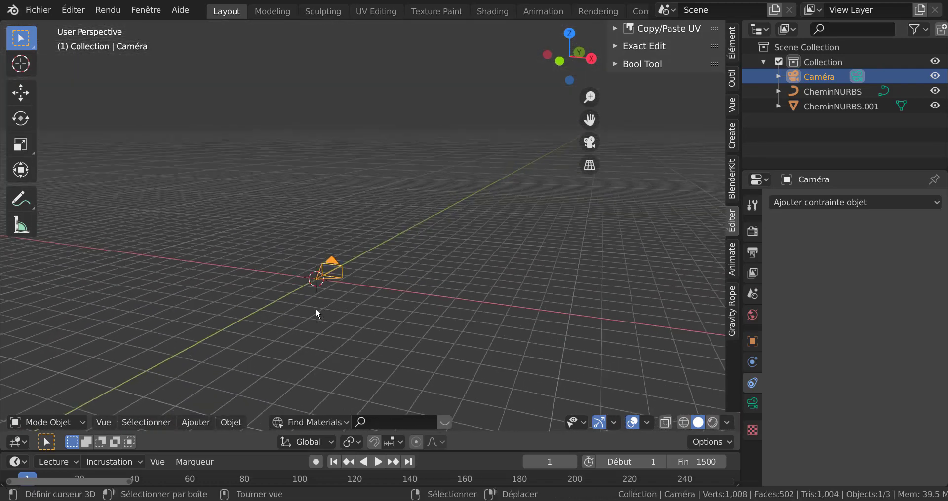
click(195, 422)
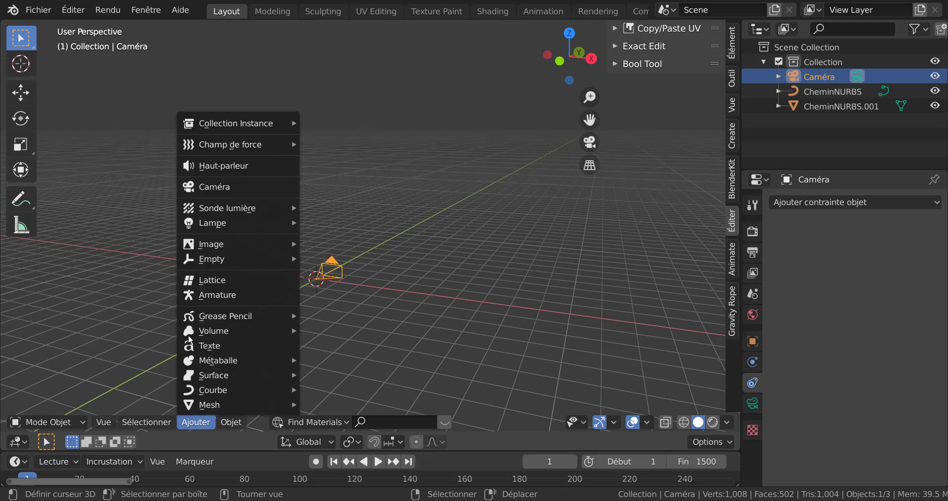
mouse_move(184, 259)
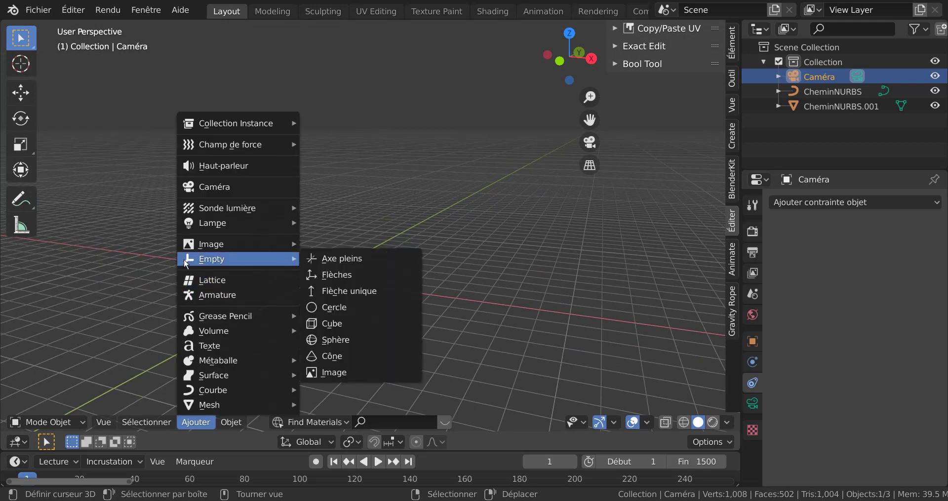
click(354, 275)
Parent the camera to the arrows empty with the Object (Objet) type, leaving only the empty selected
middle_drag(348, 286, 383, 262)
scroll(314, 360, up, 3)
middle_drag(365, 263, 357, 294)
scroll(368, 257, up, 2)
scroll(378, 215, up, 1)
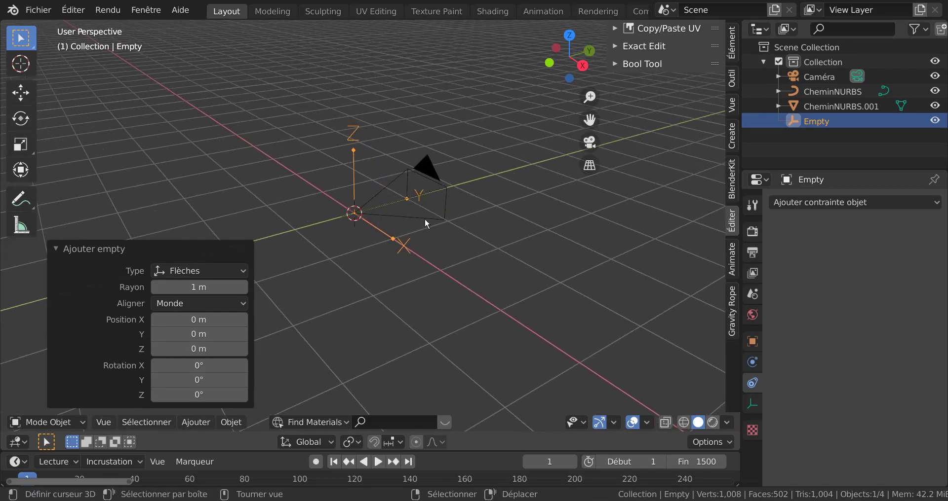
click(424, 218)
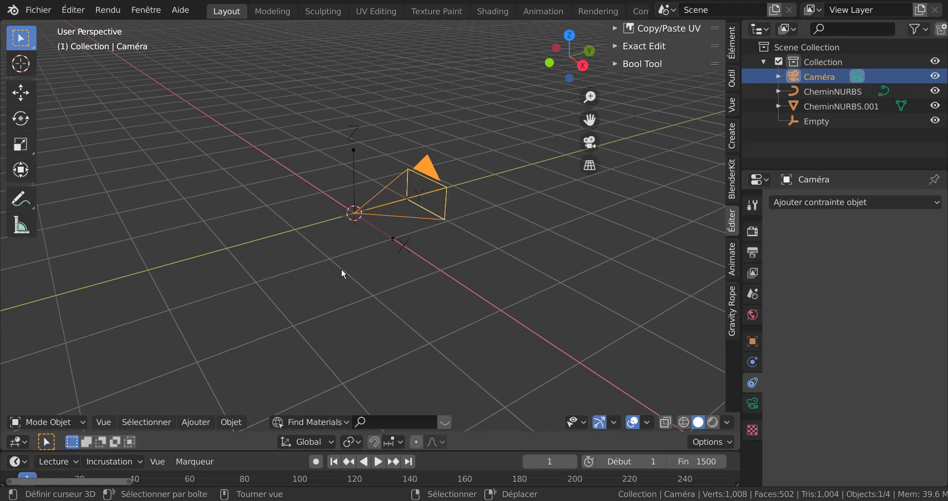
shift+click(348, 164)
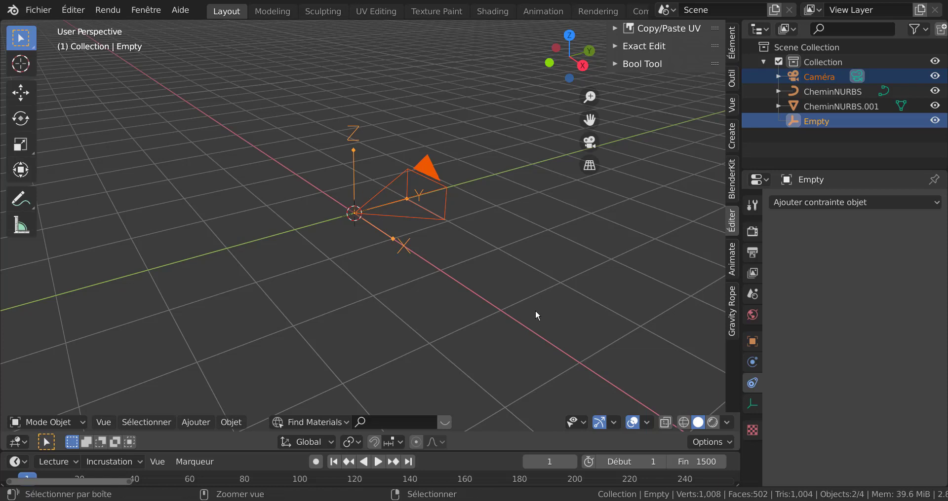
key(ctrl+p)
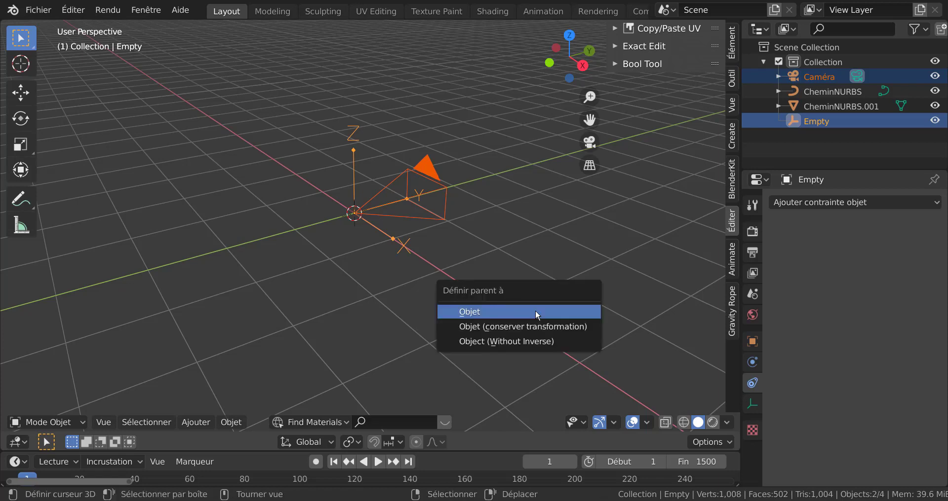
click(535, 312)
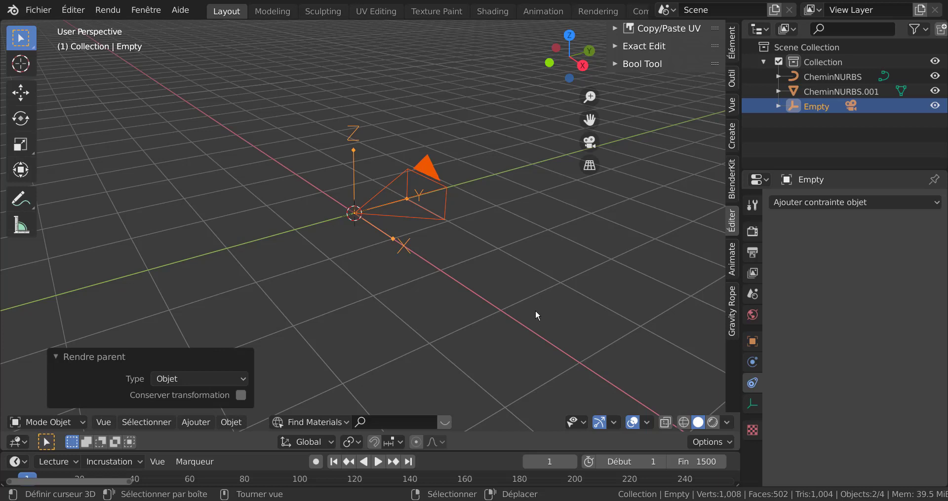
key(g)
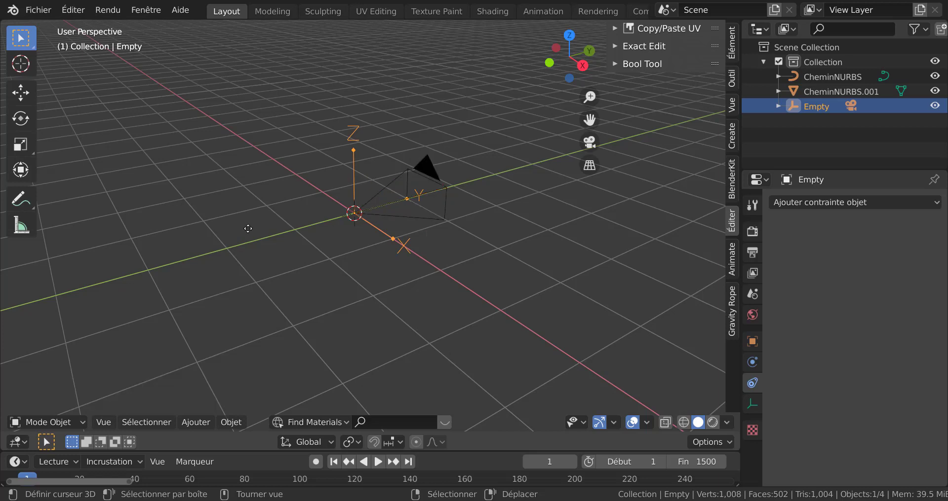
key(Escape)
Move the camera back from the empty along the global Y axis by about -1.93 m
click(435, 187)
scroll(405, 280, down, 1)
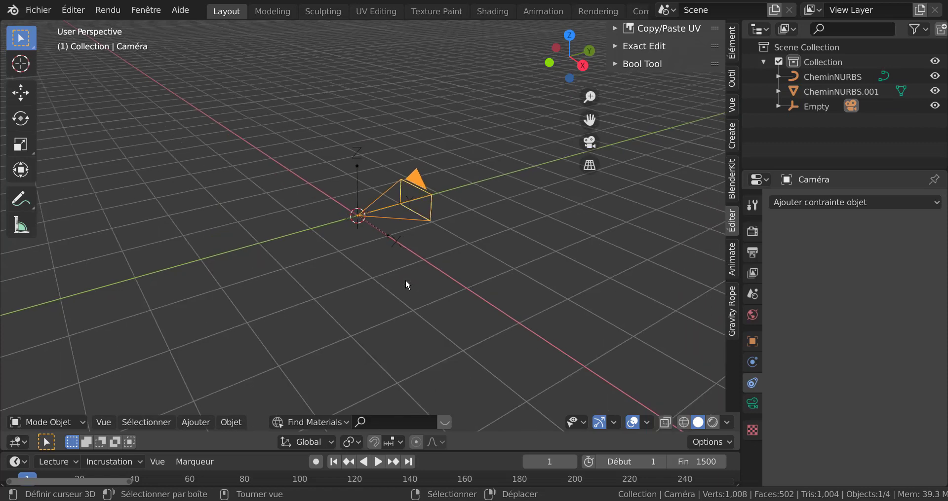
click(21, 92)
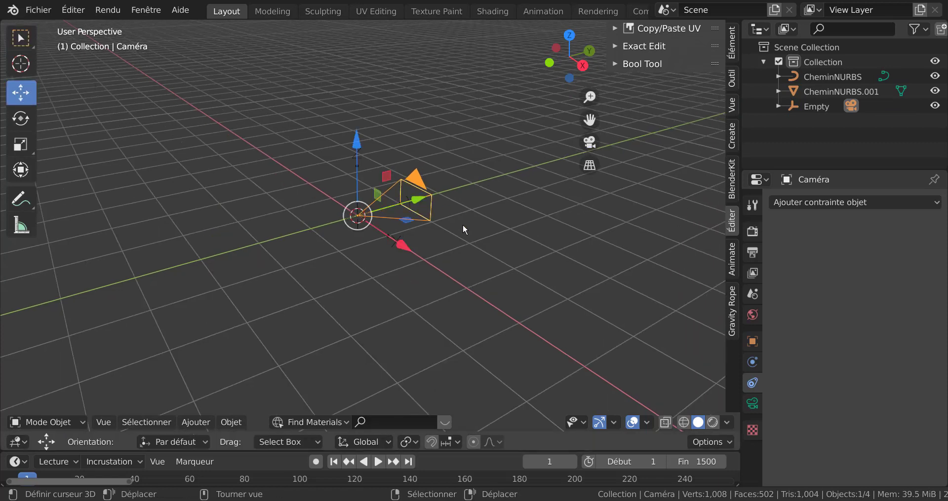
middle_drag(463, 225, 456, 204)
drag(419, 150, 331, 203)
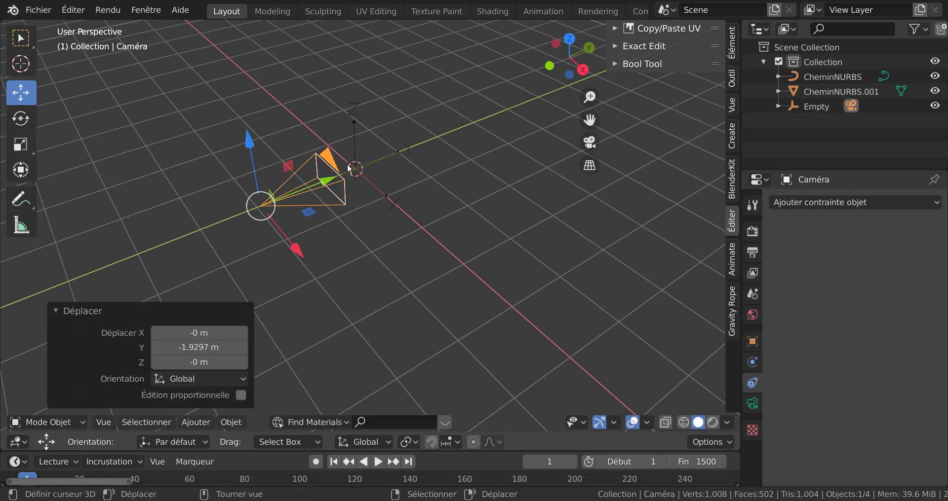
Add a Follow Path (Suivre chemin) constraint to the arrows empty with CheminNURBS as its target
click(357, 135)
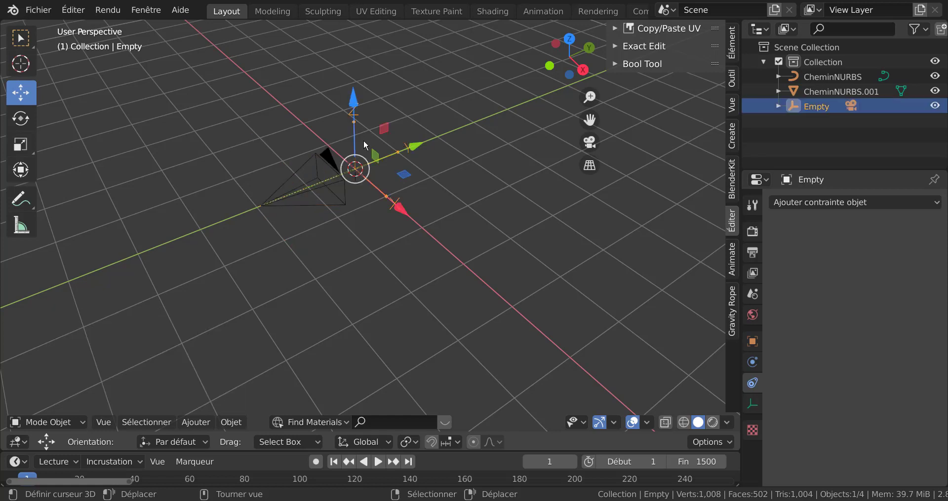
scroll(541, 246, down, 3)
click(861, 203)
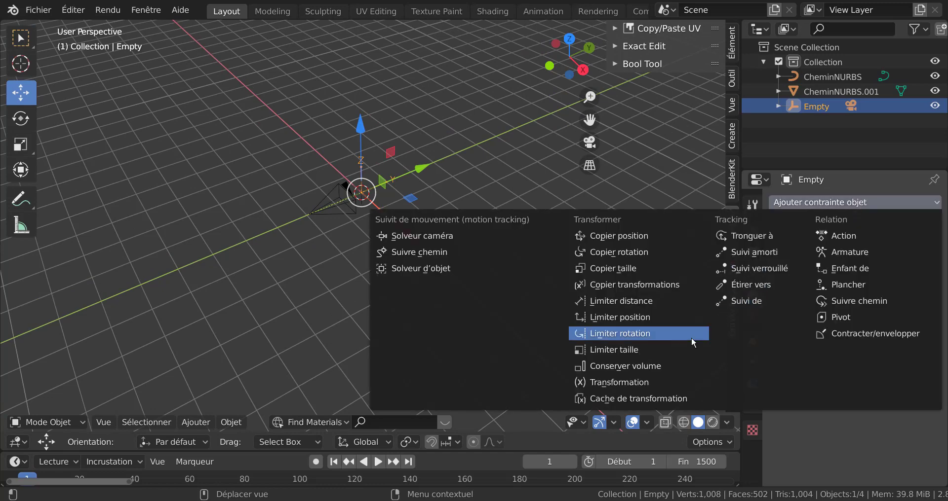
click(863, 300)
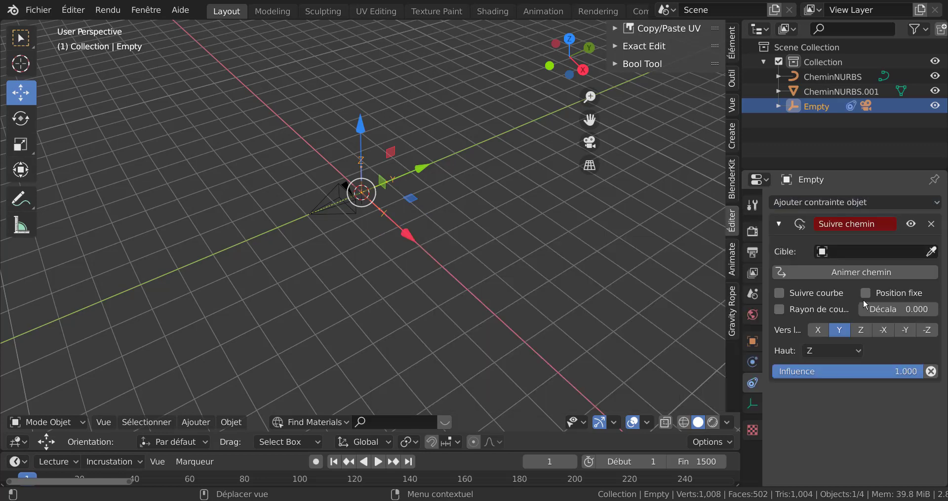
click(866, 253)
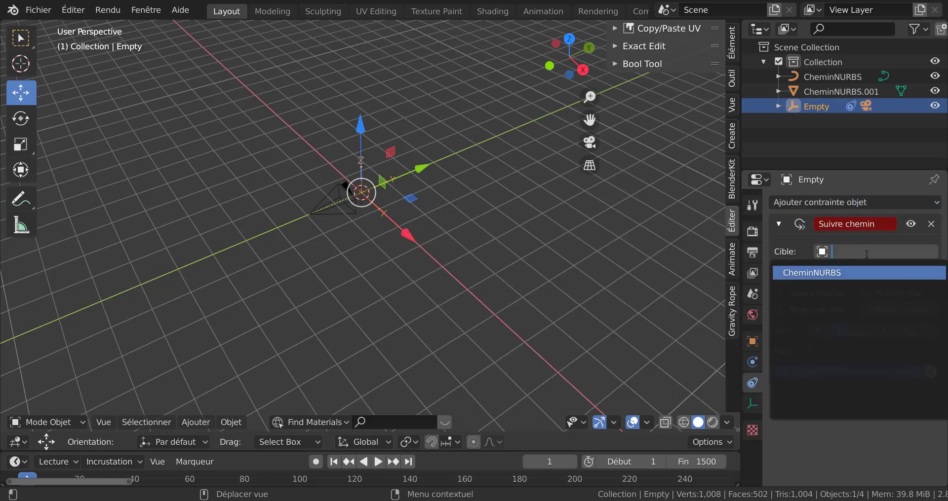
click(852, 272)
scroll(562, 290, down, 6)
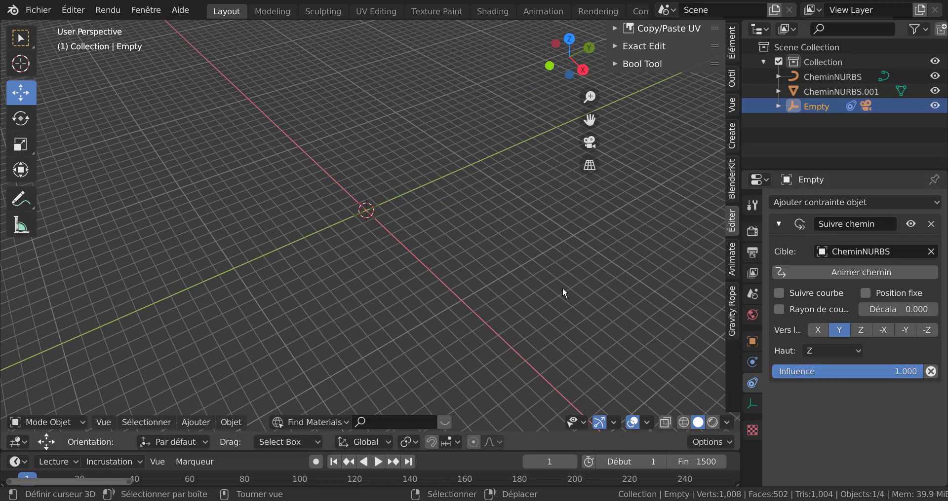
shift+middle_drag(498, 290, 374, 208)
mouse_move(466, 280)
middle_down()
mouse_move(496, 272)
mouse_move(452, 271)
middle_up()
scroll(455, 251, up, 9)
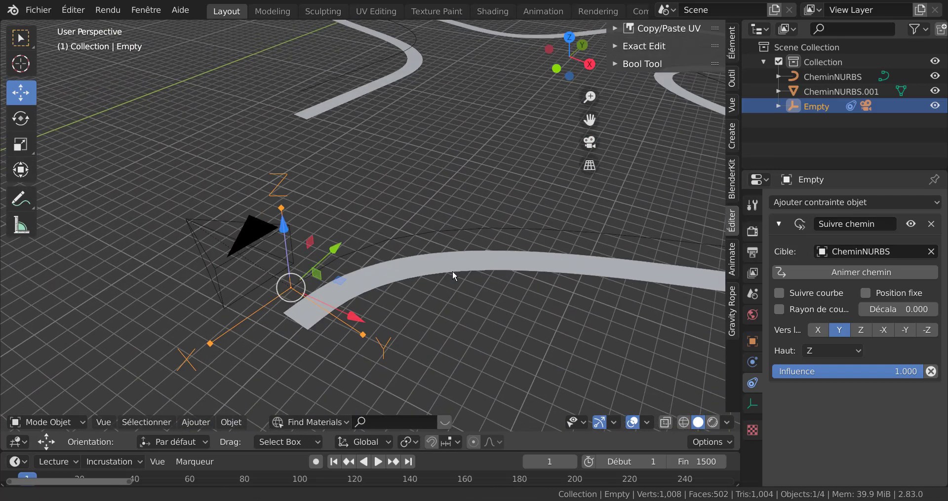
Enable Follow Curve (Suivre courbe) and Curve Radius (Rayon de courbe) in the empty's Follow Path constraint
click(779, 293)
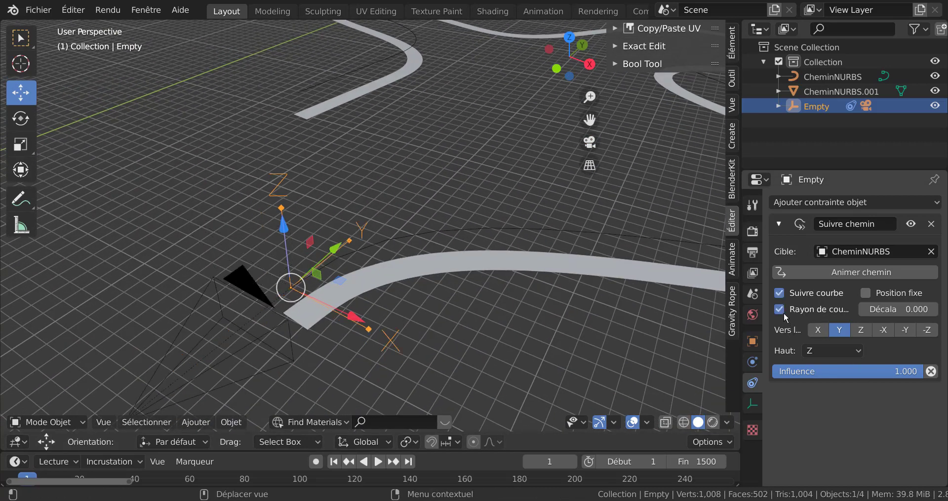
click(779, 309)
scroll(561, 307, down, 10)
scroll(550, 306, up, 8)
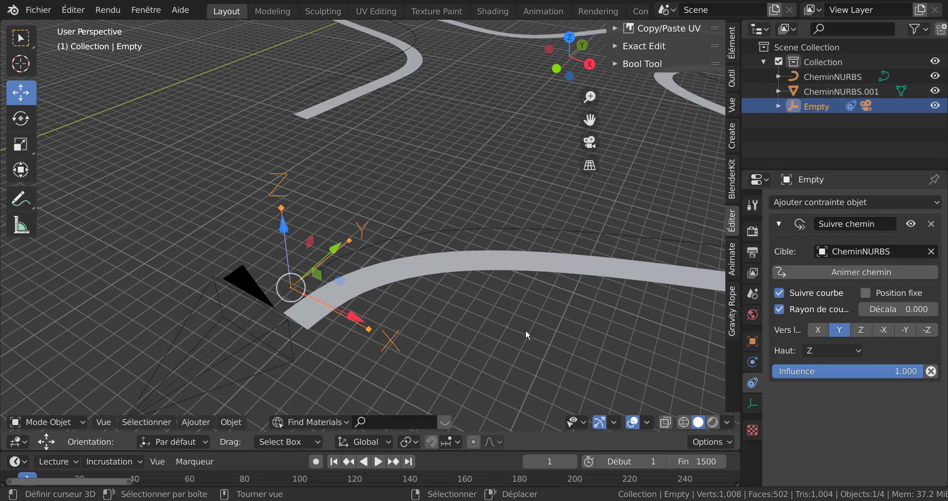
Look through the camera and play the animation to check how it travels along the road
key(KP_0)
scroll(533, 338, up, 1)
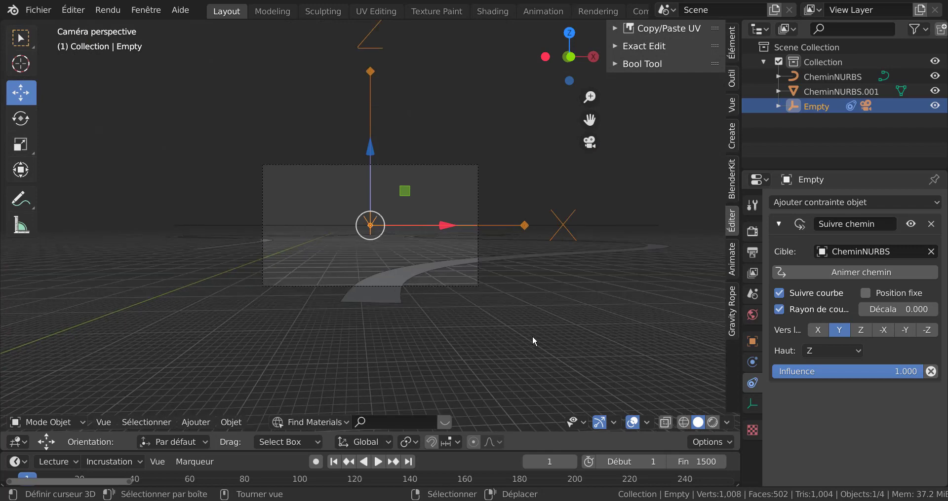
click(378, 462)
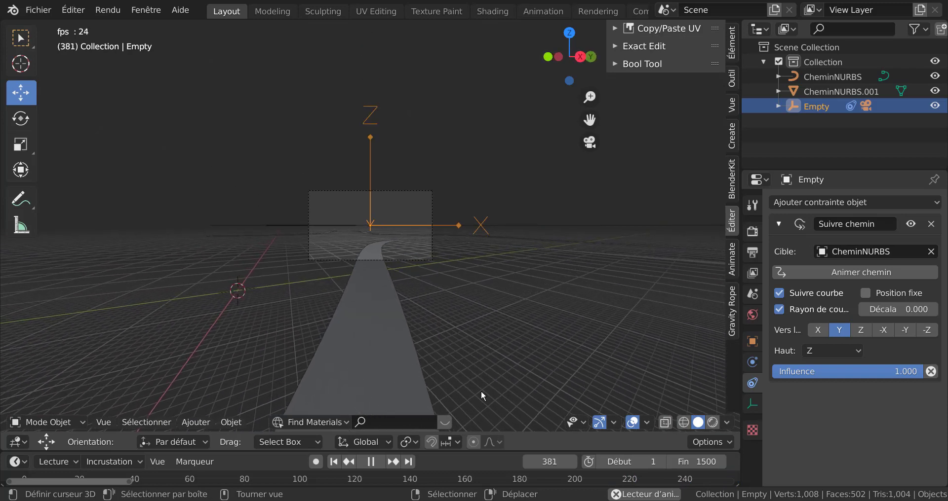
click(361, 442)
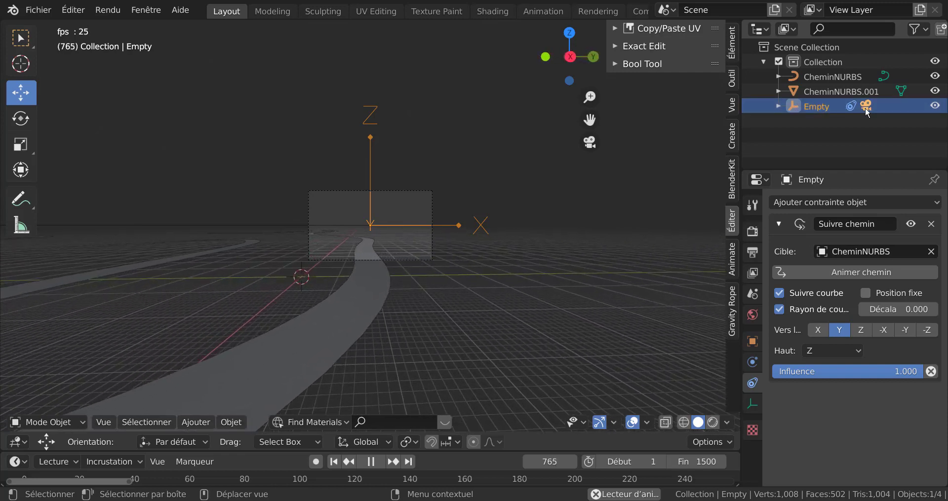
Select the camera parented to the empty and set its focal length to 23 mm
click(866, 107)
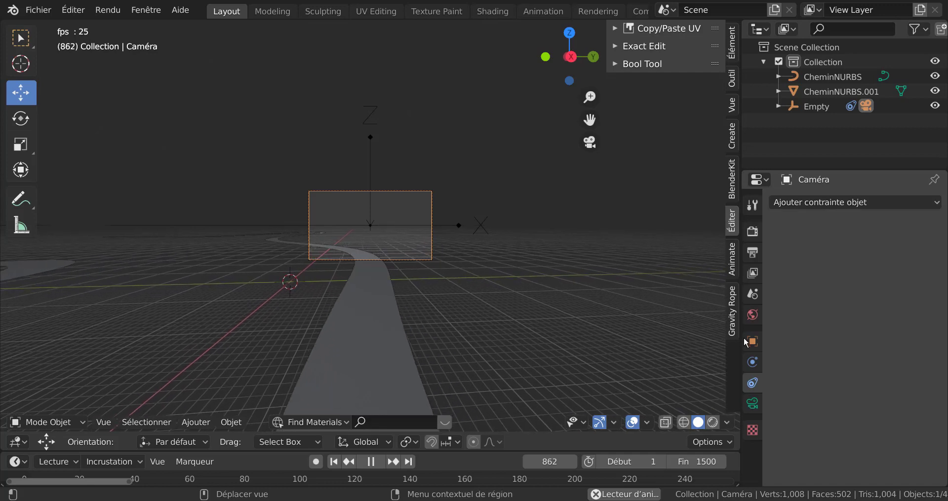
click(752, 404)
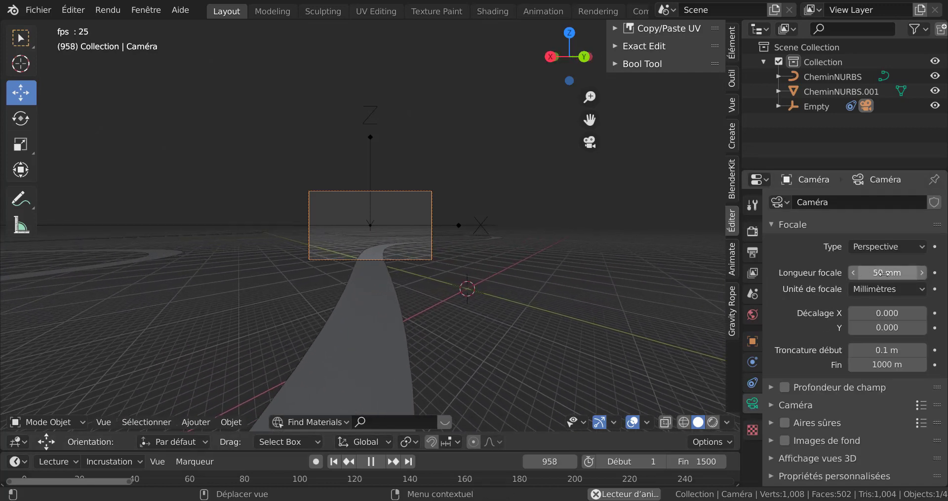
drag(887, 273, 860, 273)
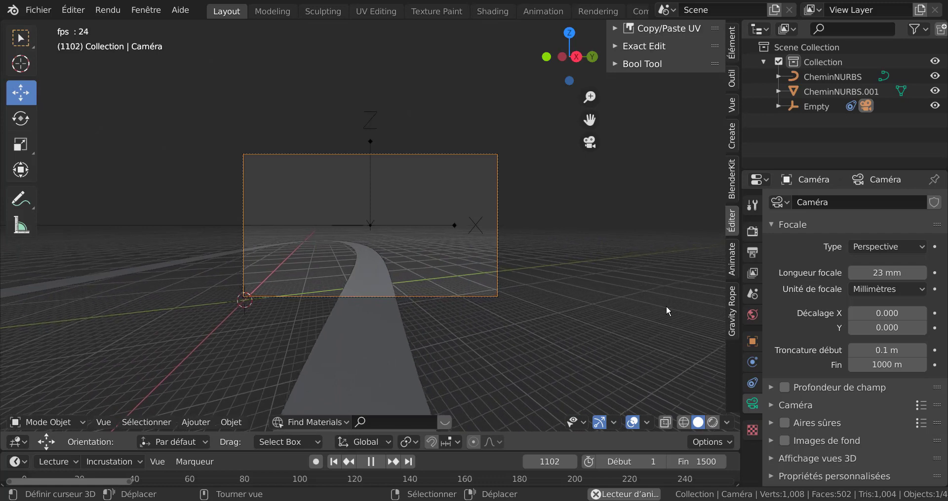
Try the Panoramic (Panoramique) lens type on the camera, then restore Perspective
click(888, 246)
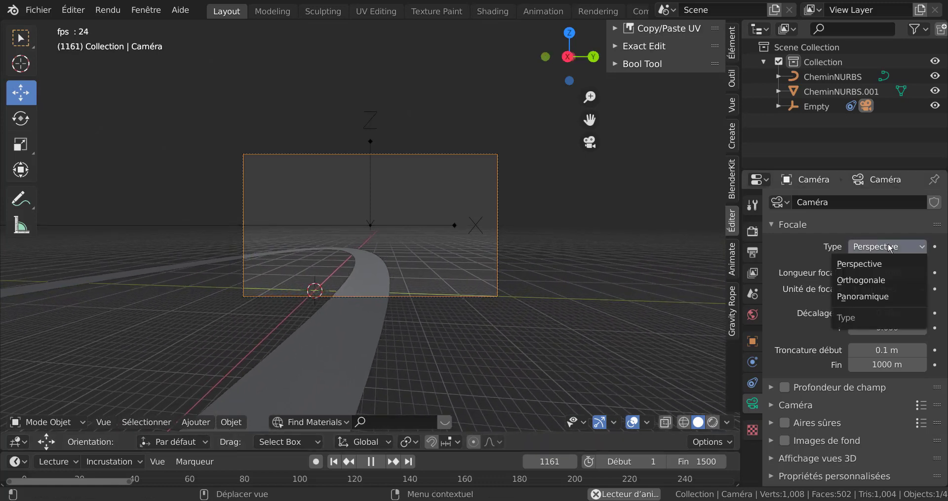
click(864, 292)
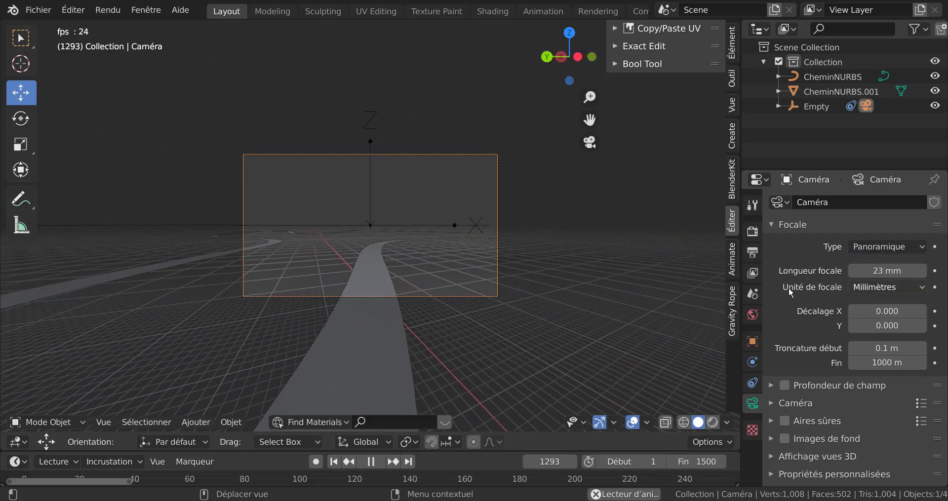
click(884, 248)
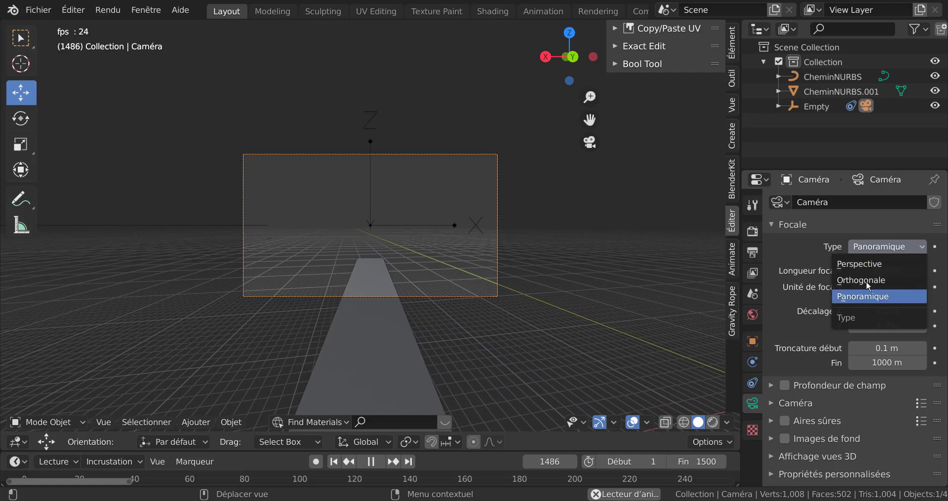
click(869, 267)
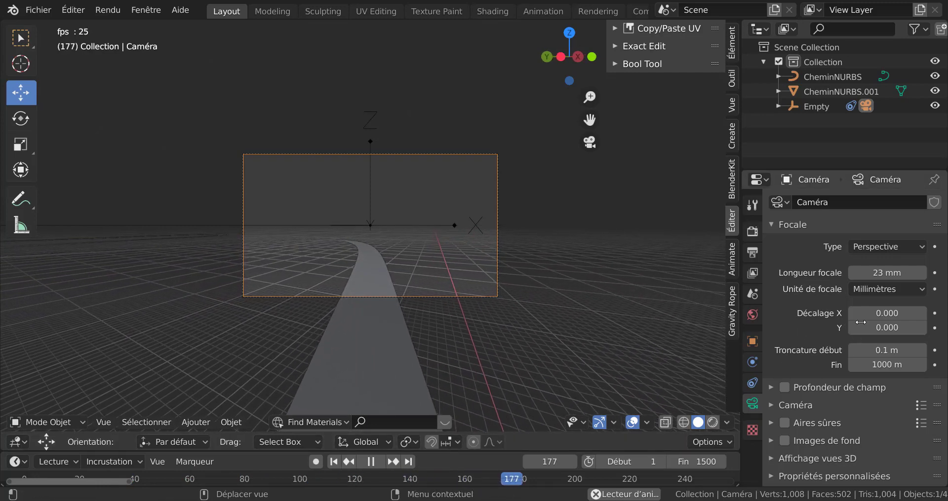
Set the camera's focal length to 39 mm
drag(886, 273, 914, 273)
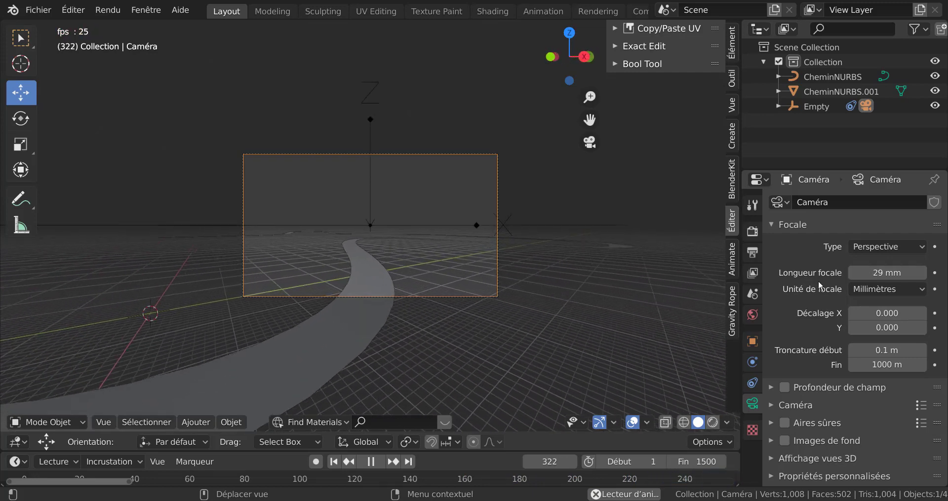
drag(866, 278, 864, 279)
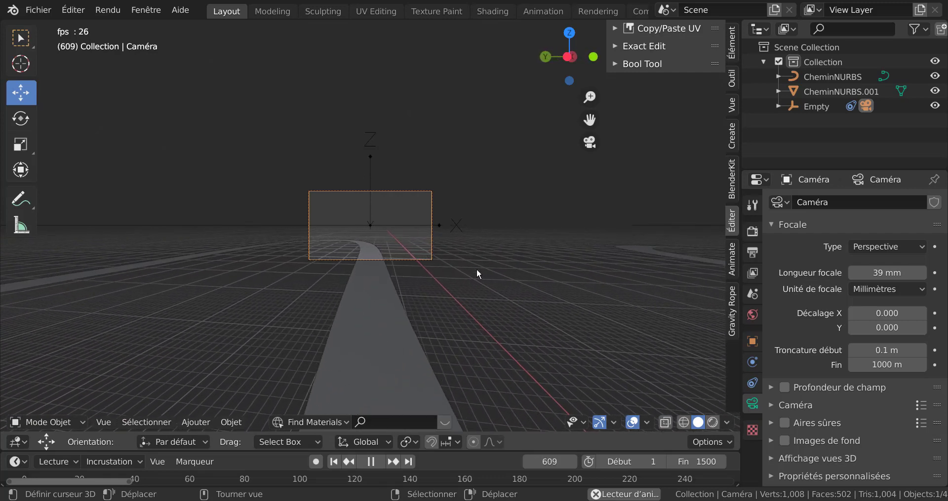
Switch to the top orthographic view showing the whole road and stop the animation playback
key(KP_7)
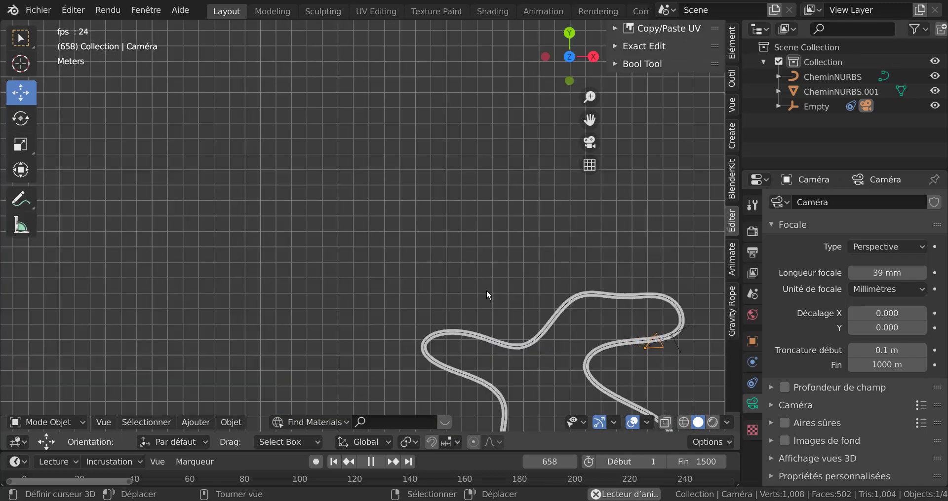
shift+middle_drag(487, 289, 313, 129)
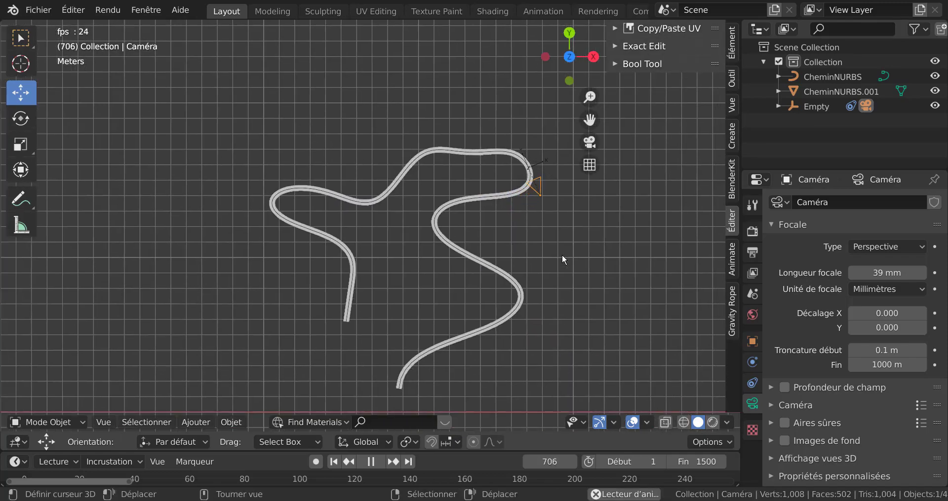
click(370, 462)
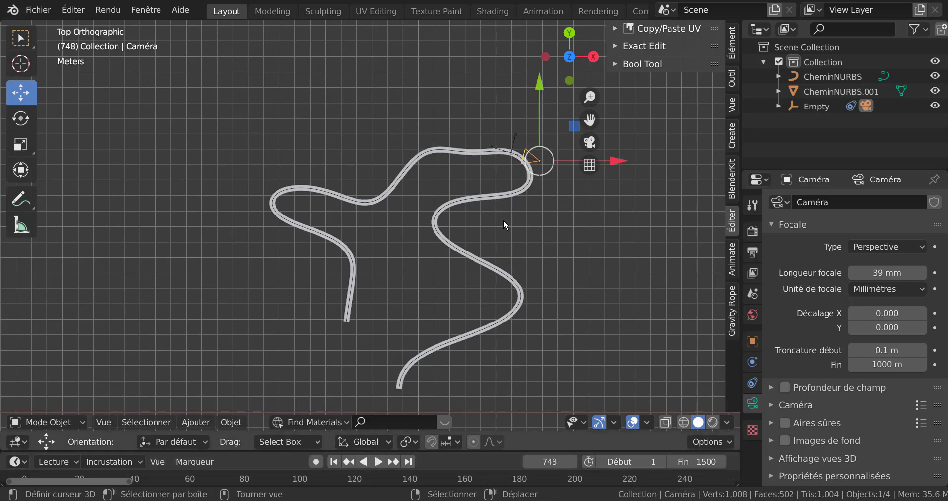
click(194, 423)
click(226, 424)
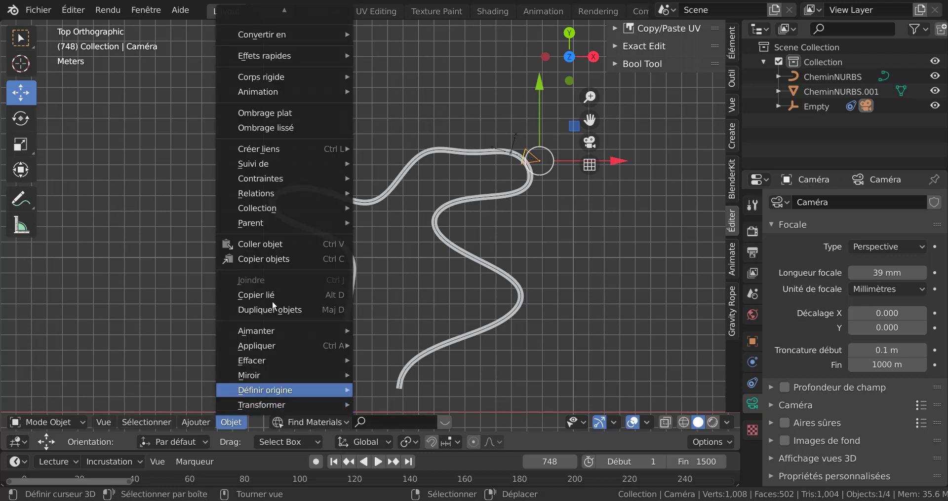
click(231, 423)
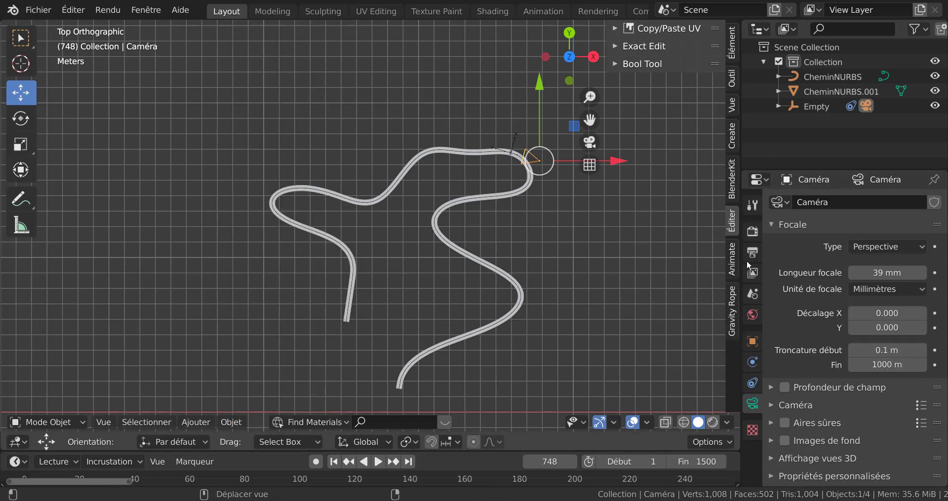
Show the scene's render settings and widen the 3D viewport at the expense of the properties area
click(753, 231)
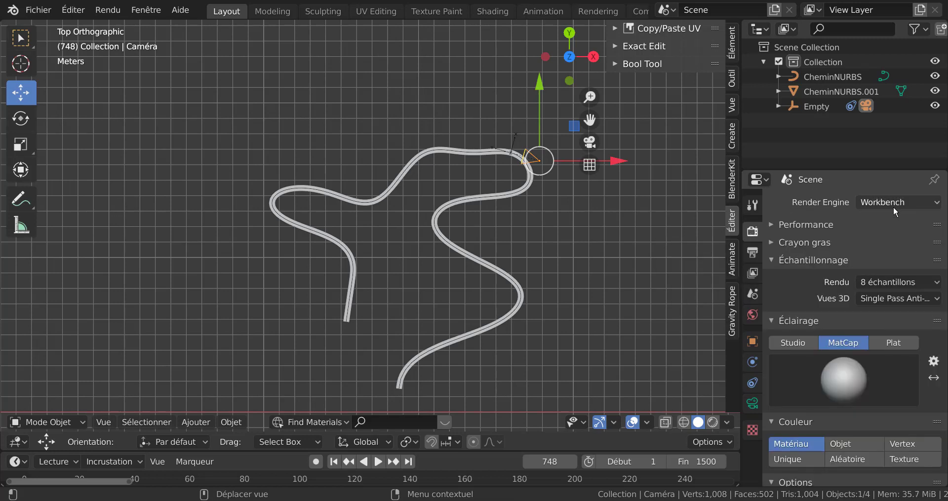
shift+middle_drag(621, 321, 581, 270)
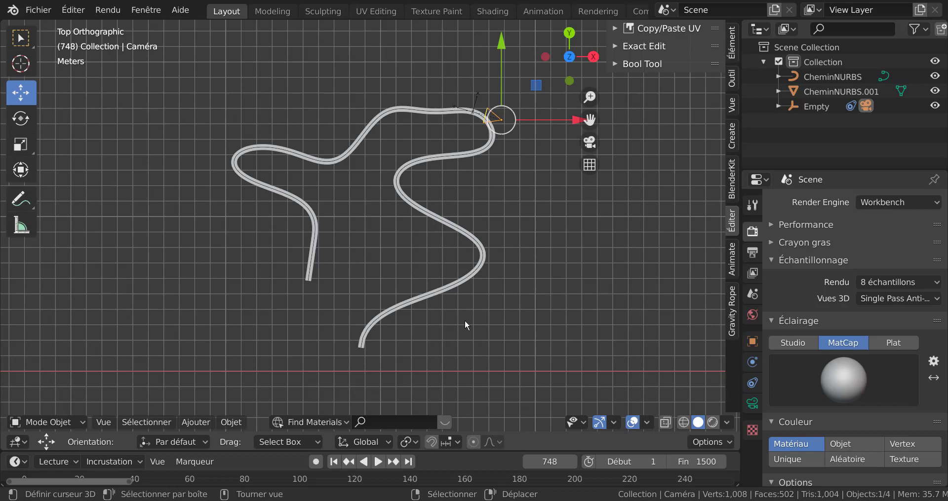
scroll(468, 321, up, 1)
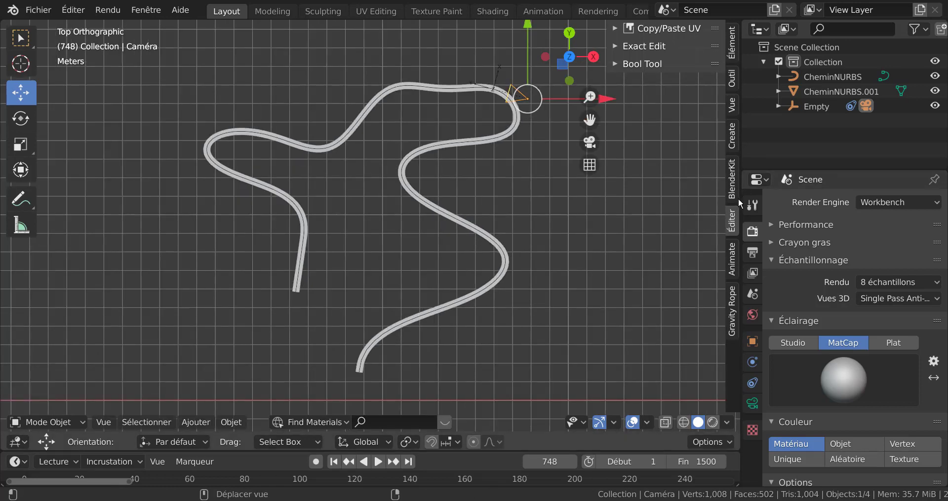
drag(739, 197, 821, 212)
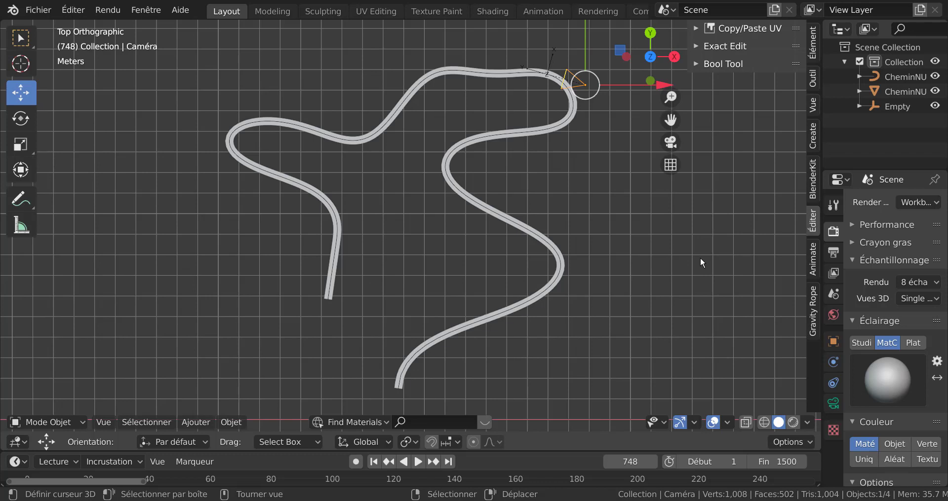
Add a 2 m cube mesh at the world origin and collapse its creation settings
click(197, 422)
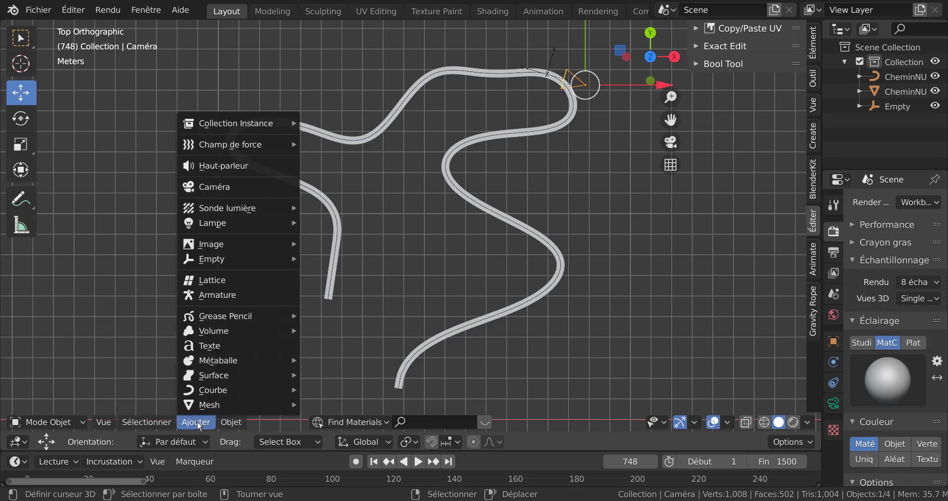
mouse_move(198, 408)
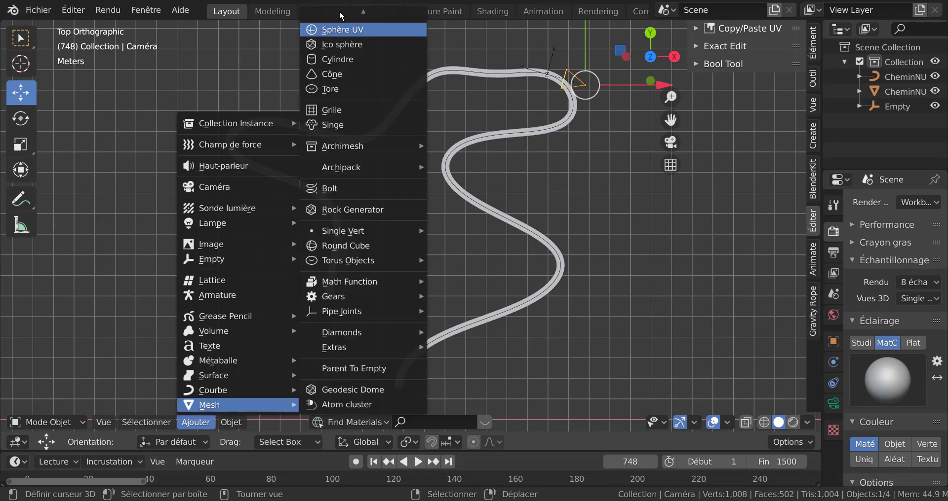
mouse_move(340, 15)
click(365, 33)
scroll(501, 253, down, 8)
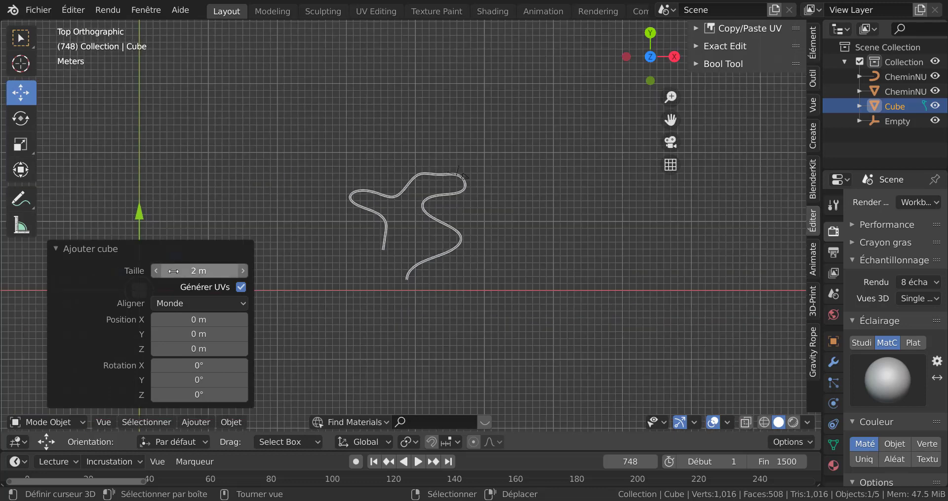
click(179, 245)
Move the cube beside the road, between its two eastern bends, and scale it down to about half its size
key(g)
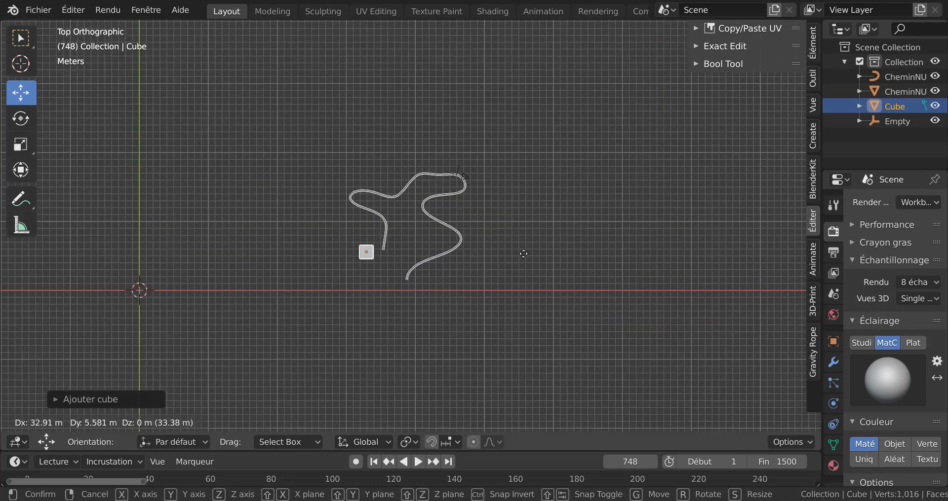
click(556, 239)
scroll(589, 265, up, 4)
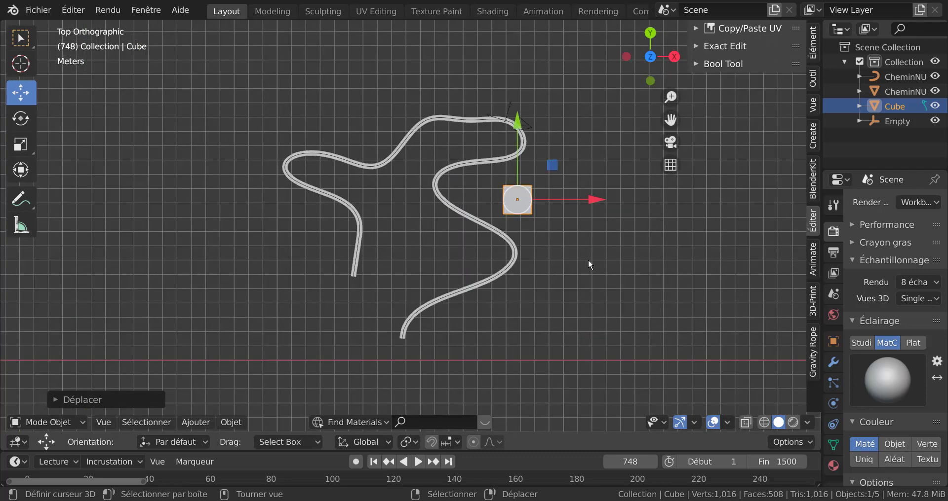
key(s)
click(604, 269)
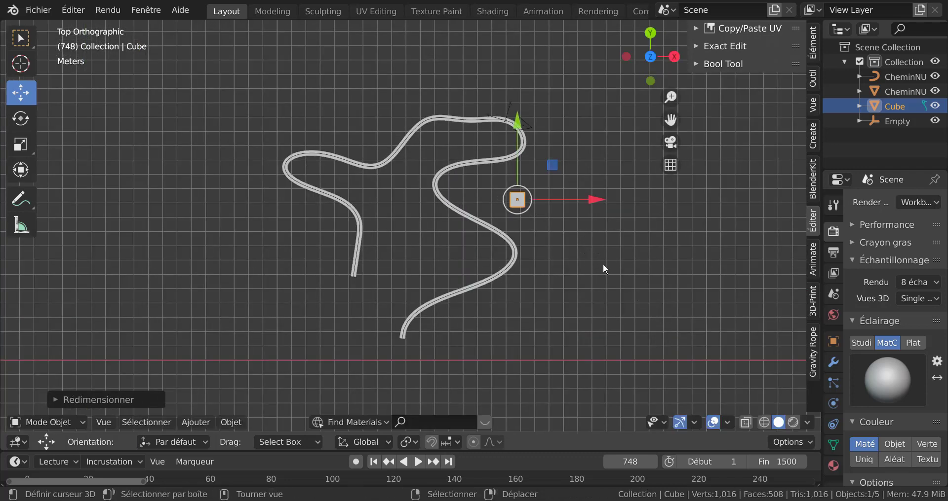
Shift the cube into the pocket of the eastern bend and place three duplicates along the northern stretch of the road
key(g)
click(581, 260)
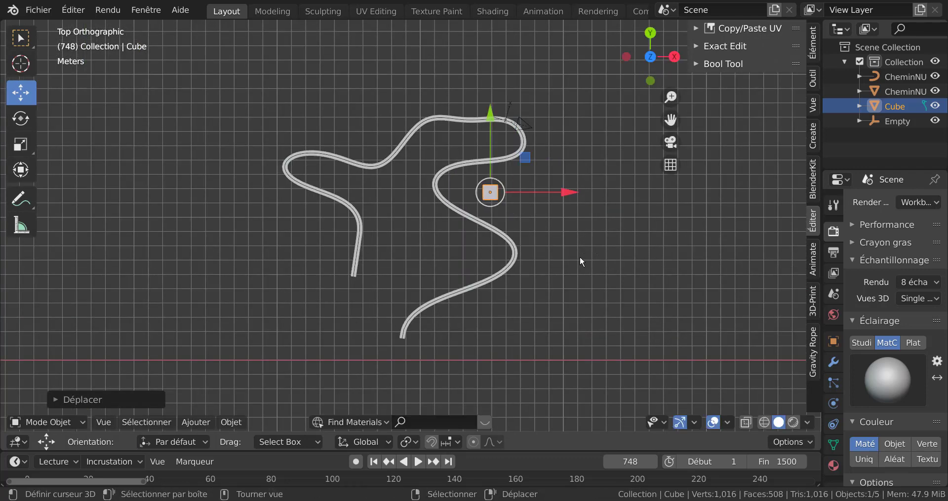
key(shift+d)
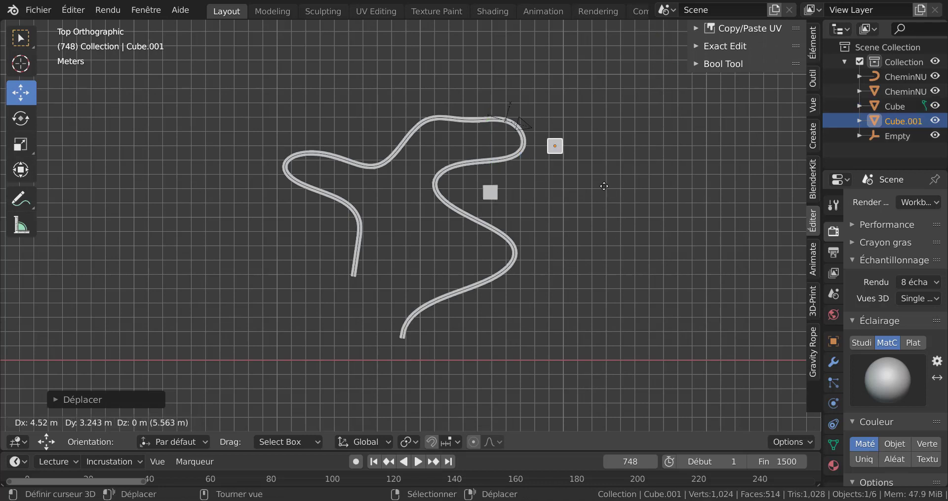
click(550, 158)
key(shift+d)
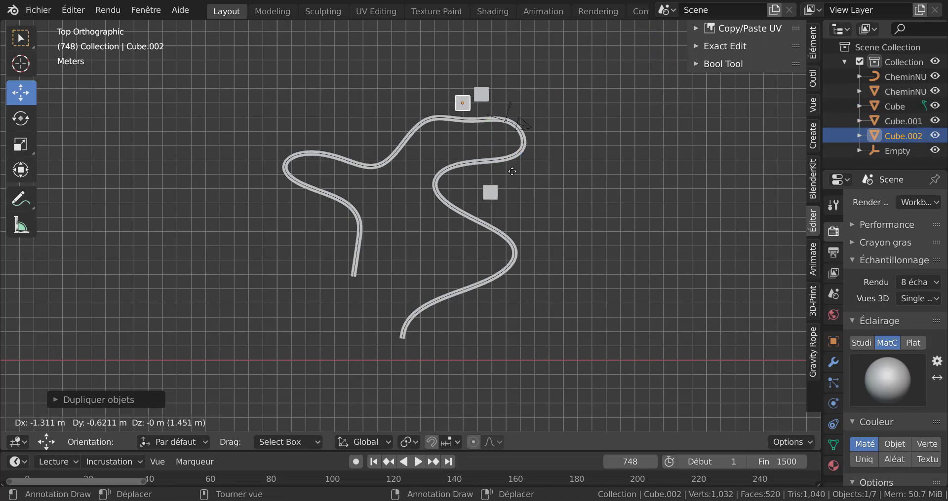
click(502, 192)
key(shift+d)
click(448, 177)
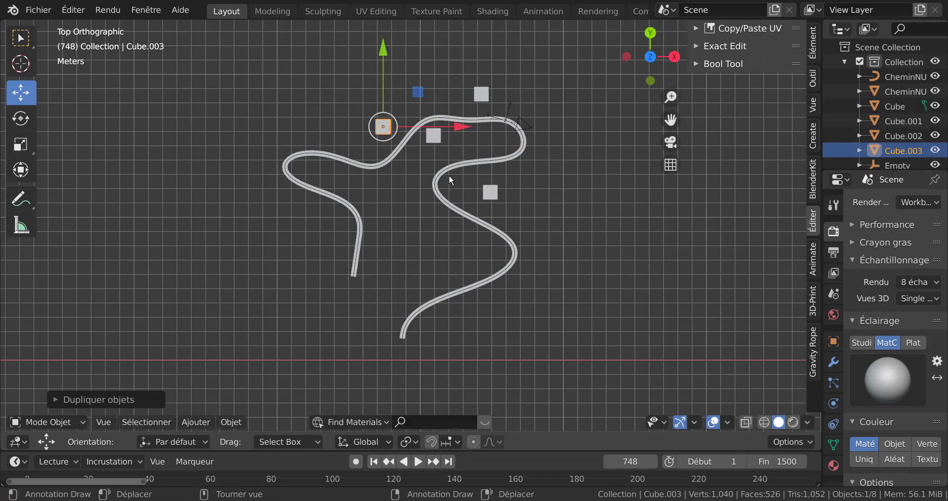
Place five more cube duplicates around the western bends and on both sides of the road's western end
key(shift+d)
click(439, 233)
key(shift+d)
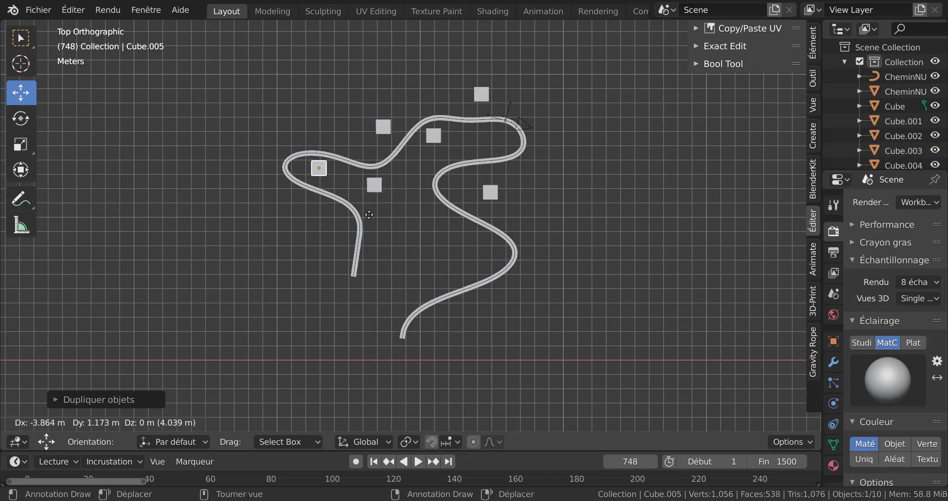
click(360, 211)
key(shift+d)
click(374, 164)
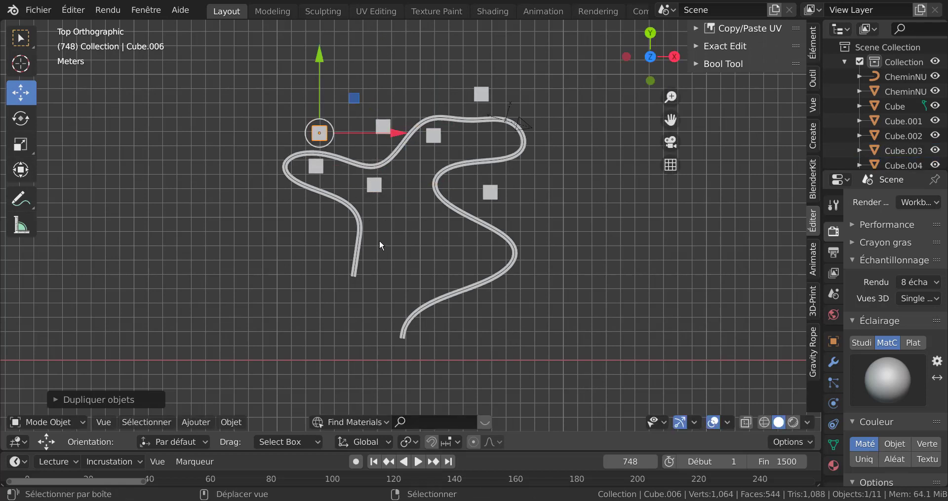
key(shift+d)
click(399, 284)
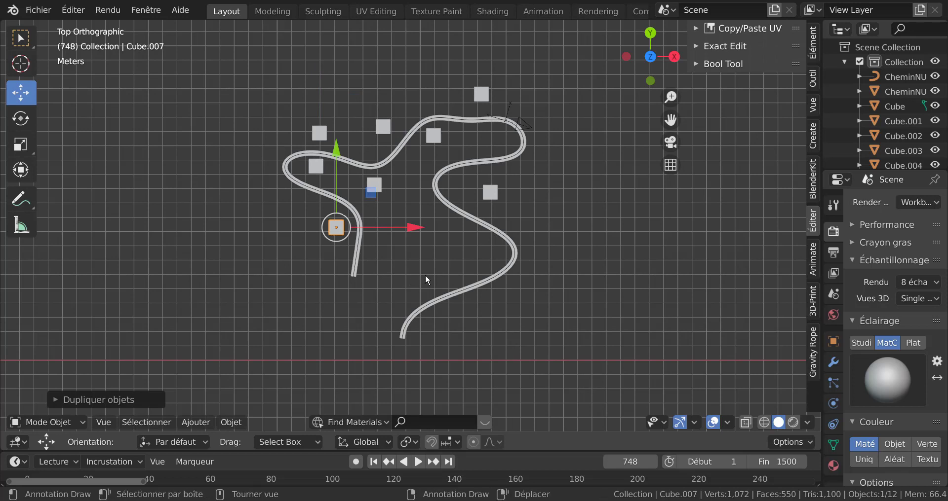
key(shift+d)
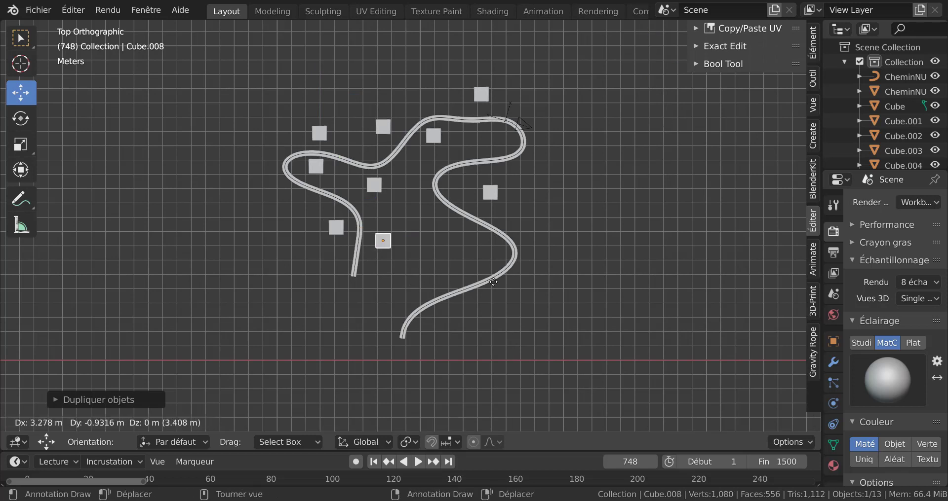
click(494, 282)
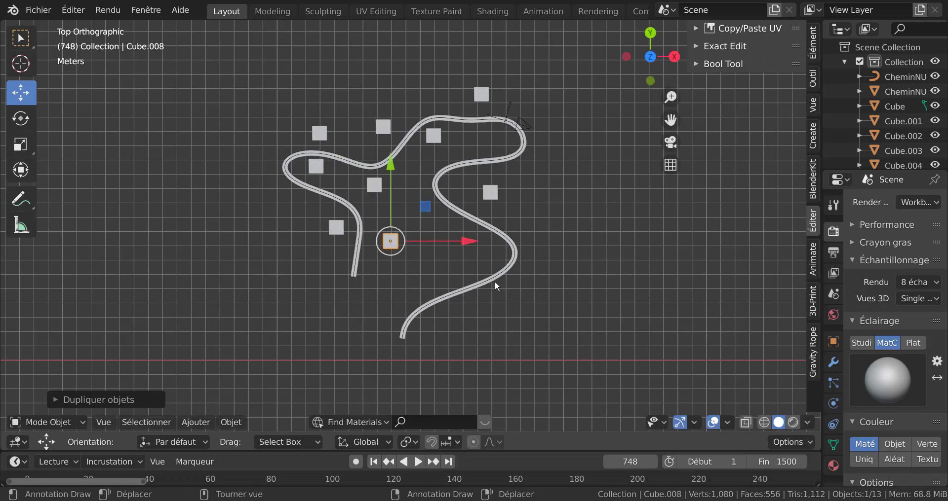
Add a cylinder mesh and move it inside the road's southeastern bend
click(204, 423)
mouse_move(208, 404)
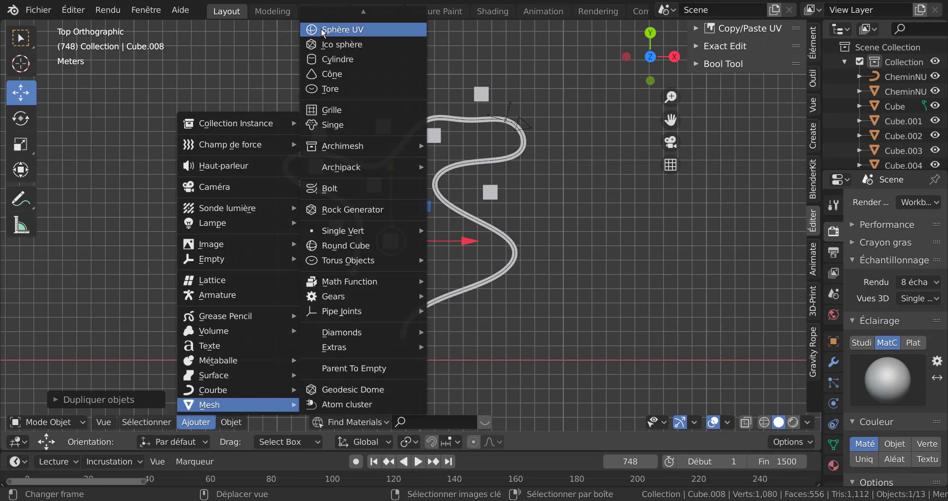
click(332, 60)
scroll(423, 182, down, 4)
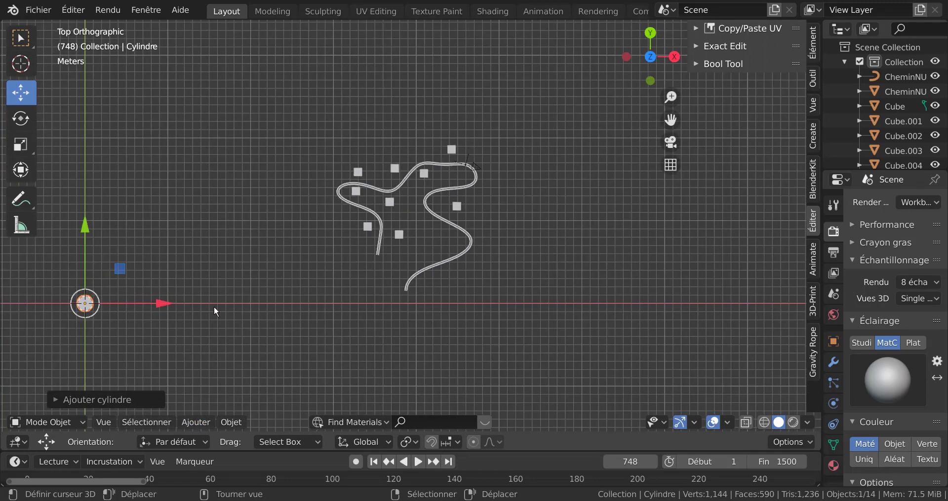
key(g)
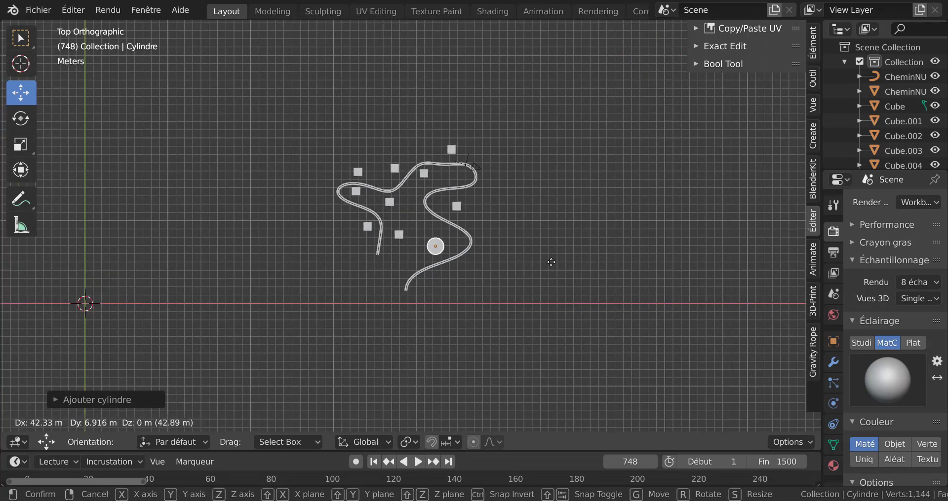
click(545, 257)
Duplicate the cylinder to the east of the road in top view and scale the copy down to about 0.7
middle_drag(546, 257, 569, 285)
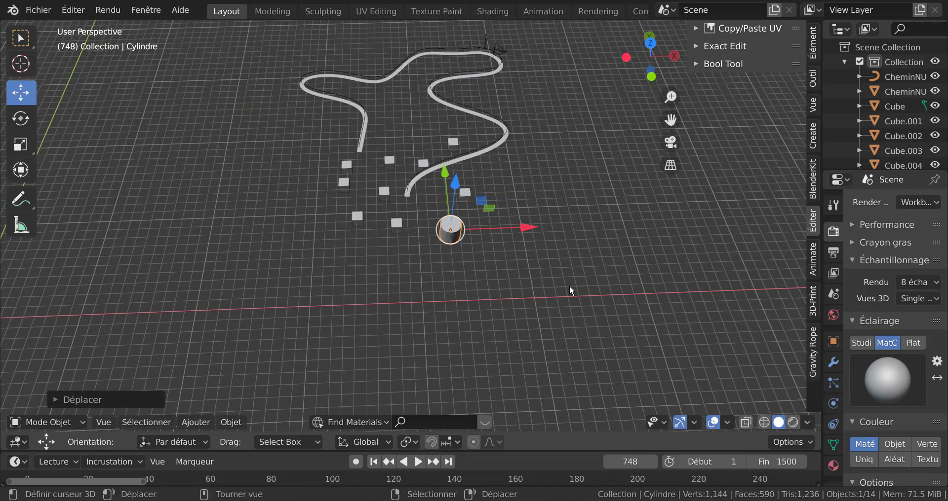
key(KP_7)
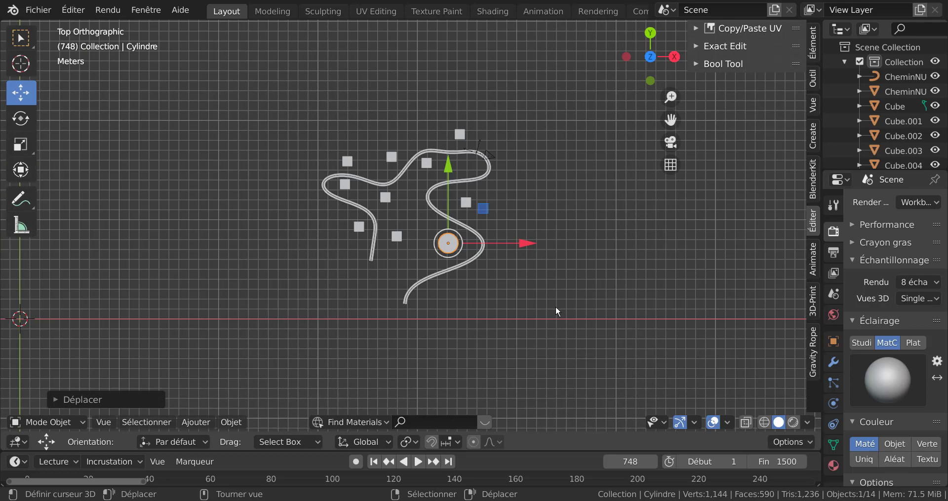
key(shift+d)
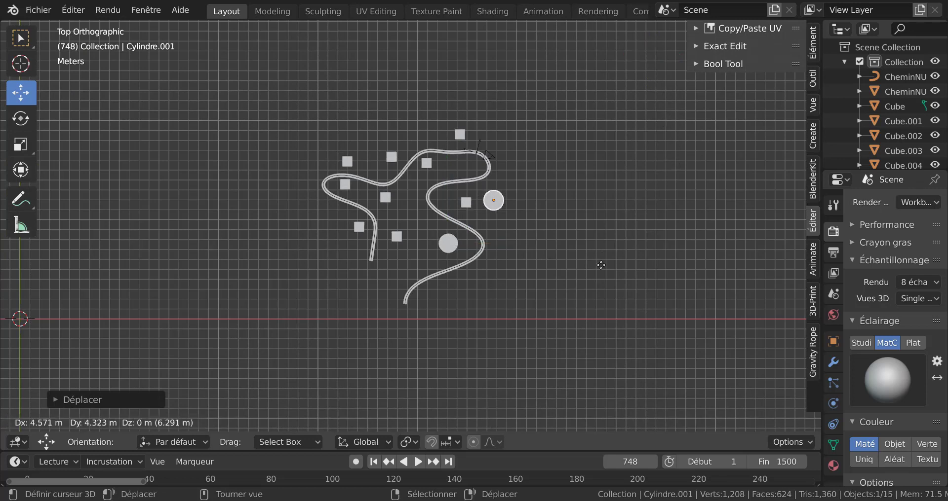
click(601, 266)
key(s)
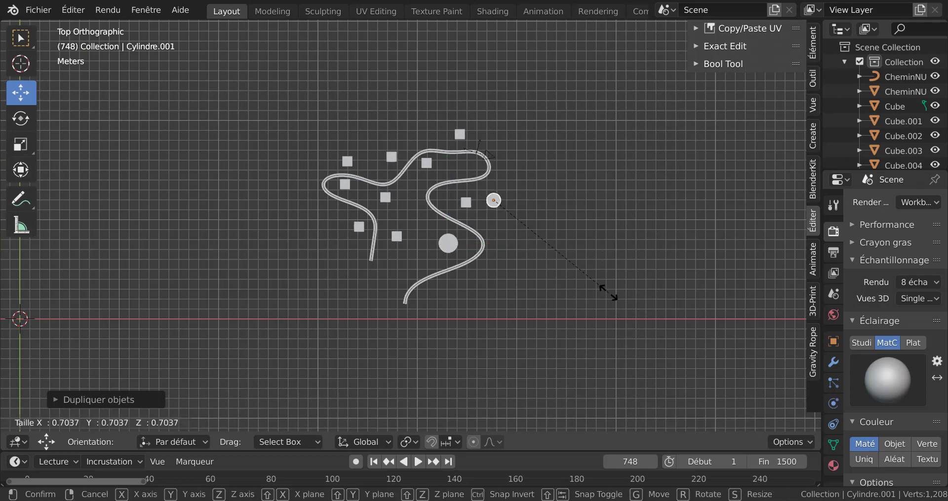
click(608, 291)
Duplicate the small cylinder to the north of the road and scale the copy up slightly
key(shift+d)
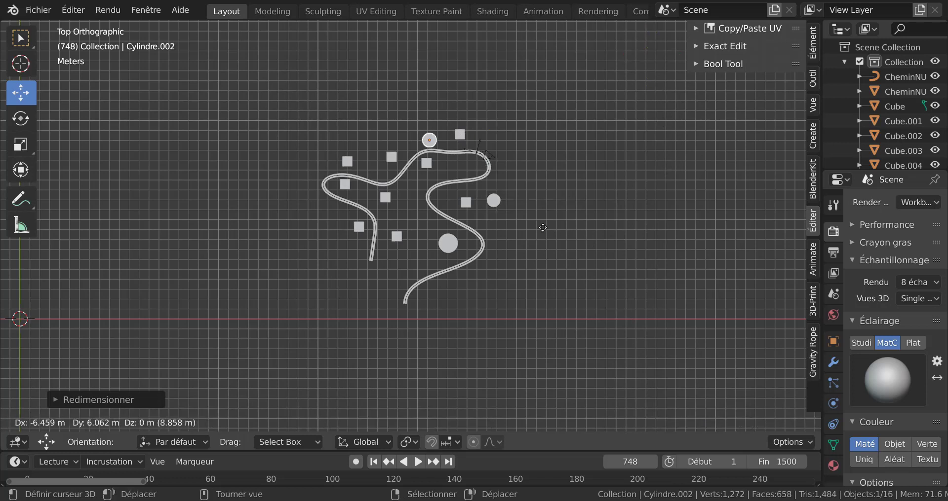
click(542, 227)
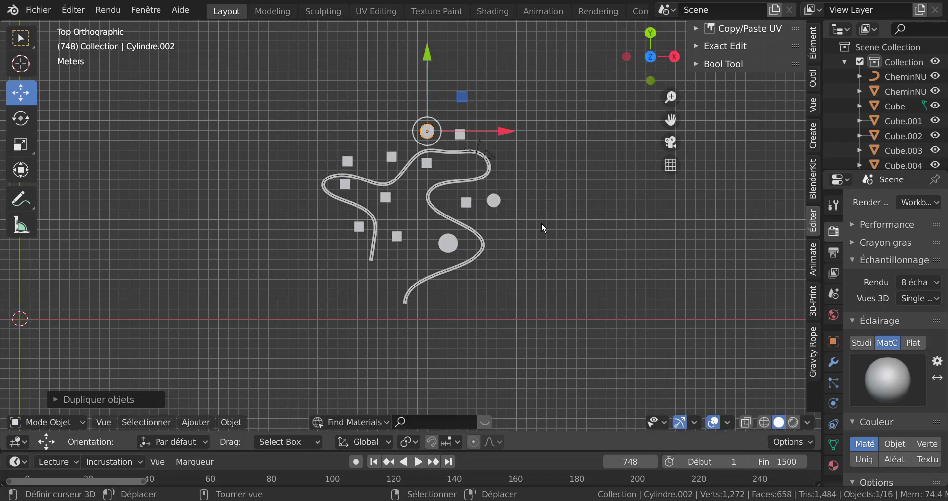
key(s)
click(585, 278)
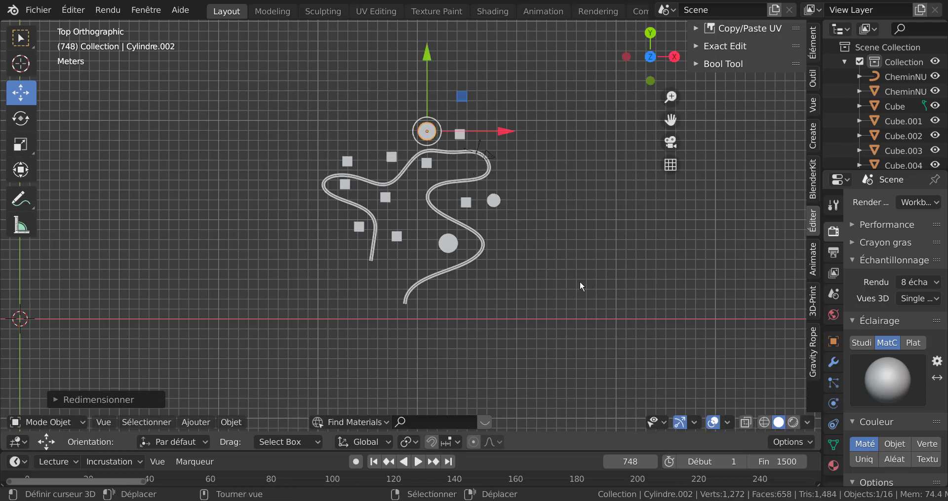
Duplicate the northern cylinder into the open area between the road's two arms and scale the copy down
key(shift+d)
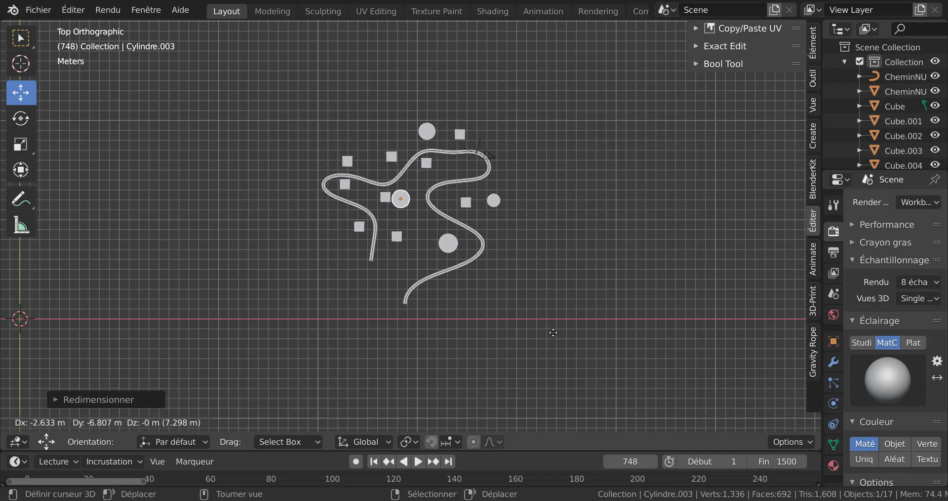
click(569, 345)
key(s)
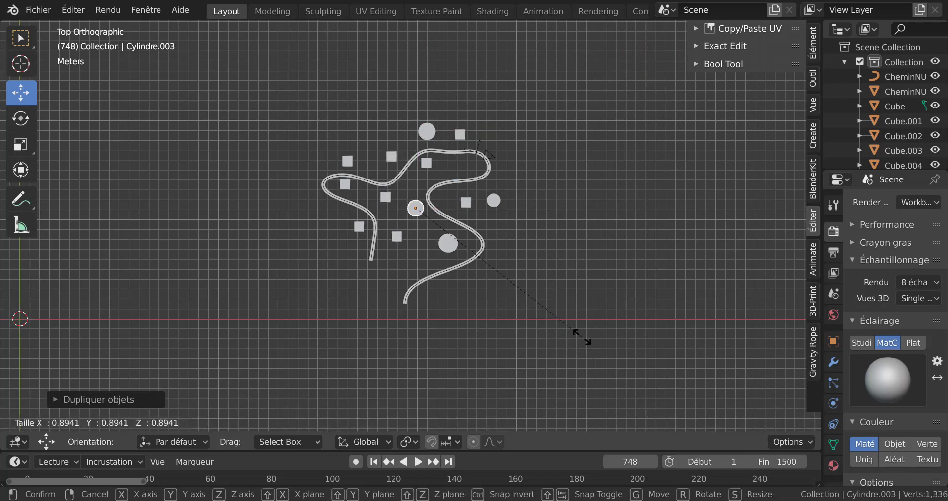
click(552, 318)
Stretch the central cylinder along the global Z axis into a tall column
middle_drag(531, 340, 535, 270)
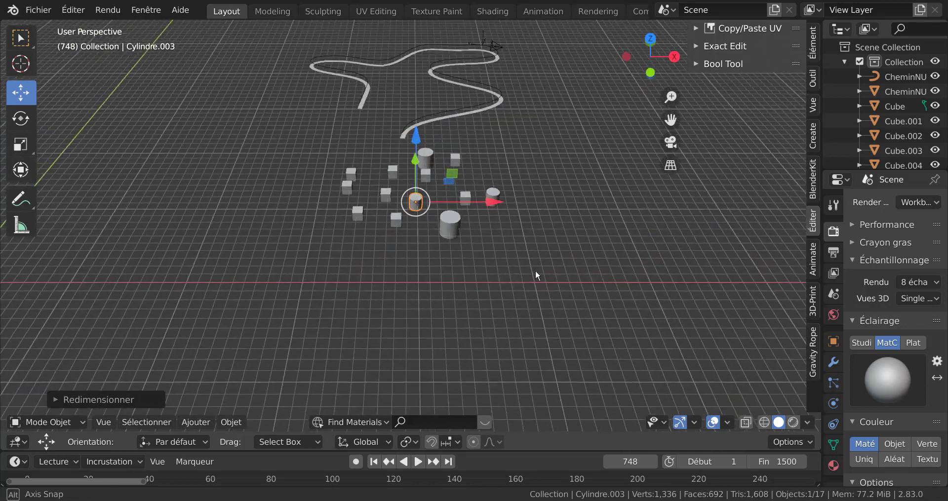
key(s)
key(z)
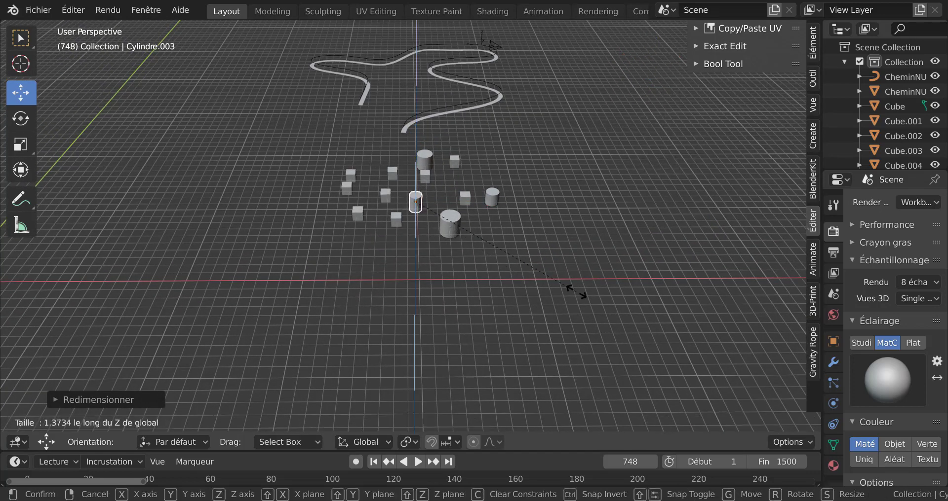
click(734, 316)
middle_drag(511, 251, 509, 225)
scroll(509, 224, up, 3)
middle_drag(451, 218, 454, 202)
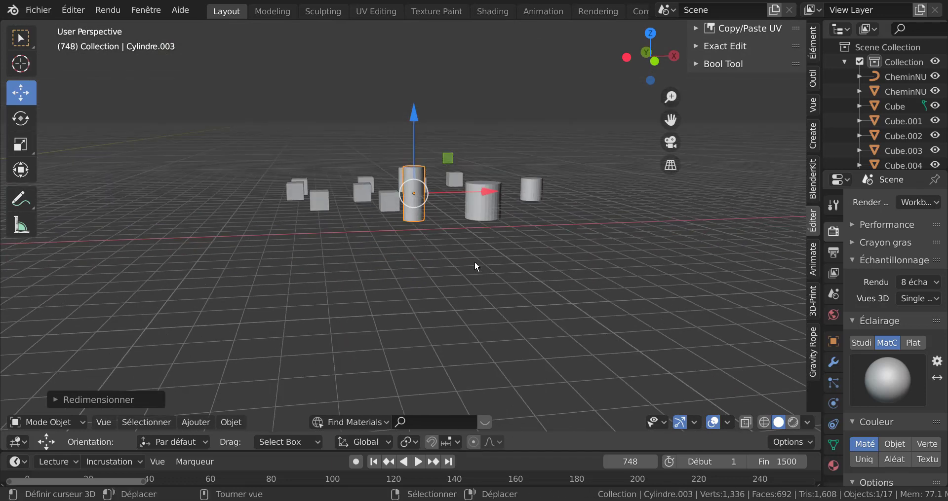
scroll(561, 279, down, 4)
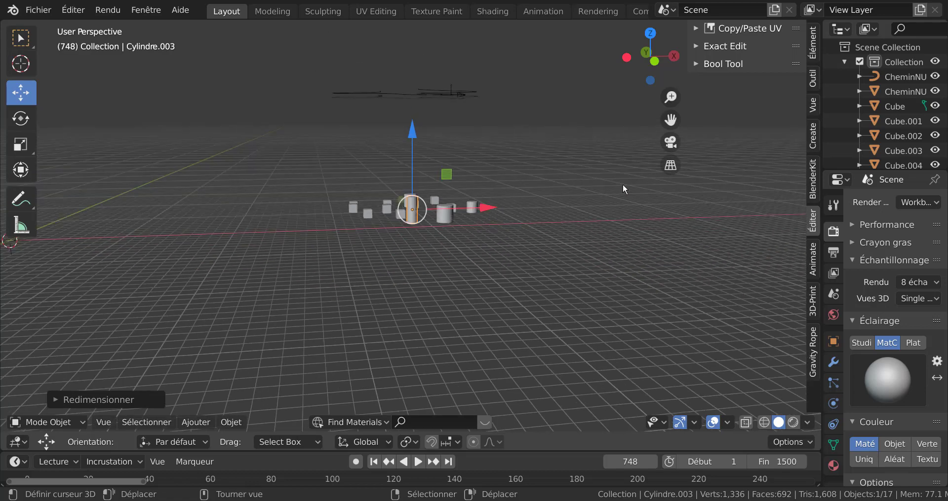
middle_drag(623, 184, 579, 223)
scroll(543, 173, up, 4)
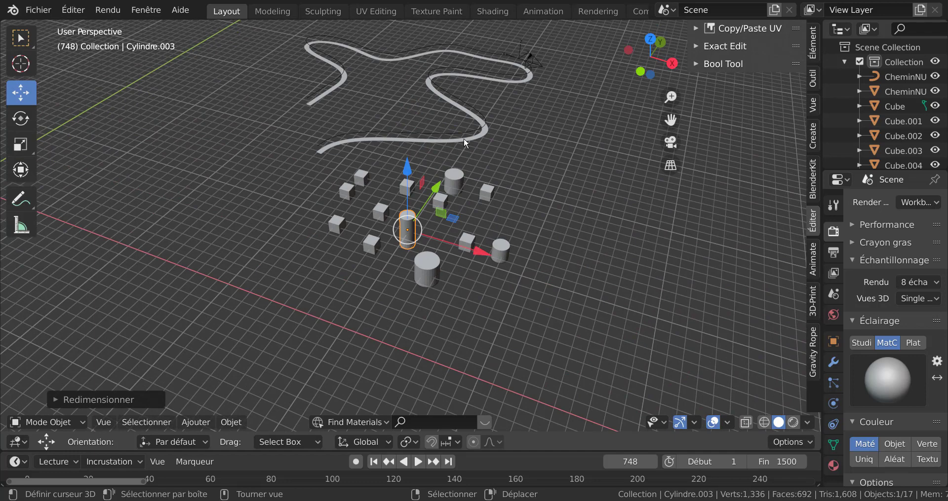
click(464, 132)
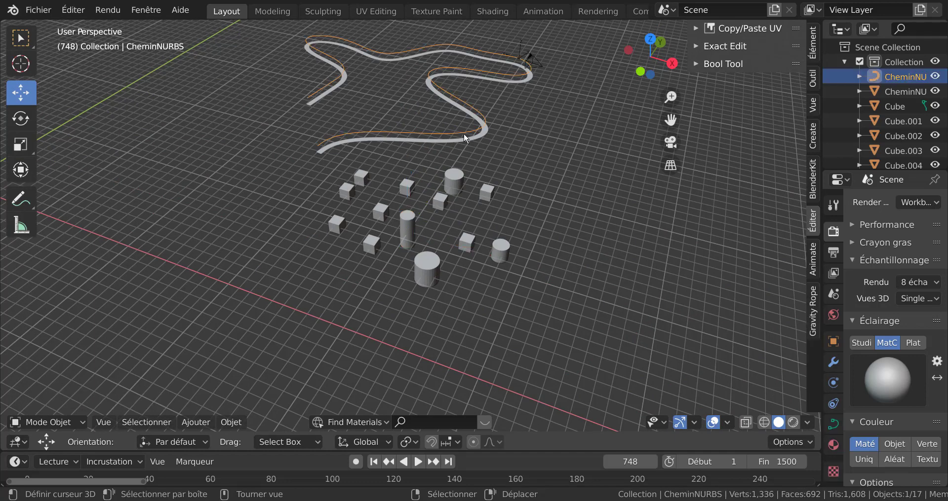
shift+click(461, 142)
scroll(491, 194, down, 3)
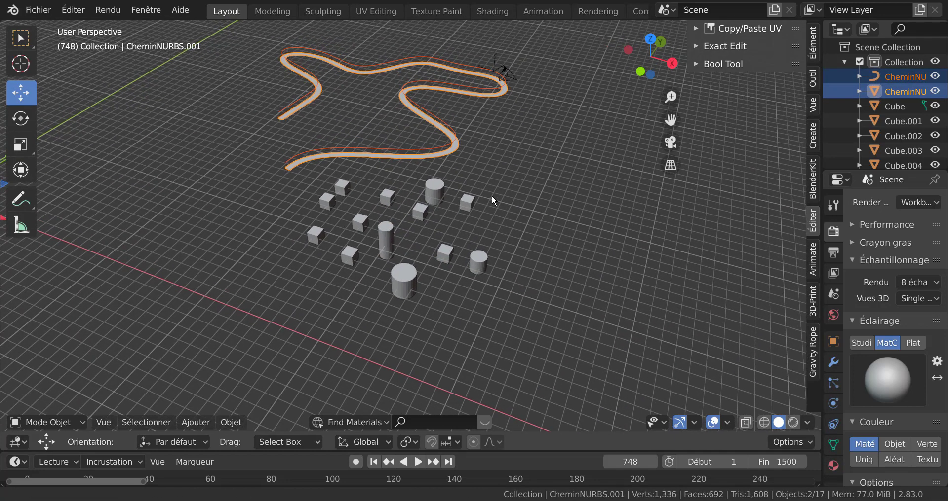
scroll(501, 186, up, 2)
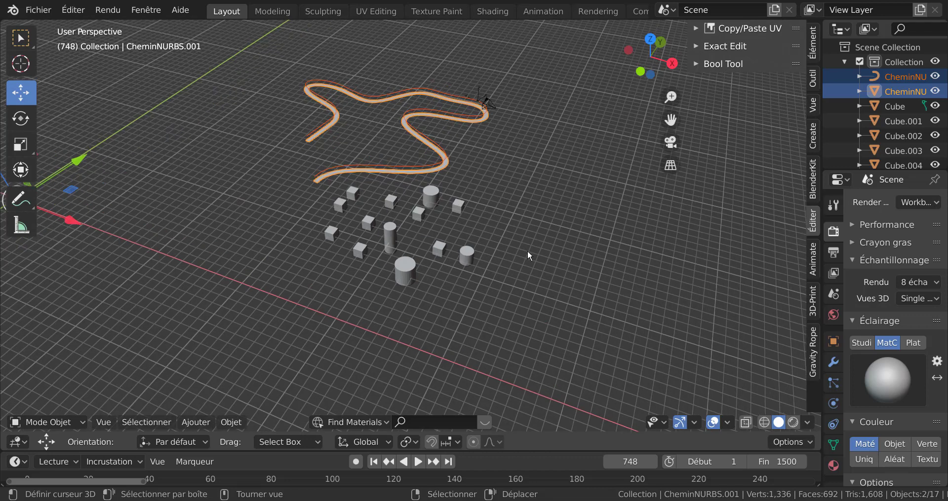
middle_drag(508, 263, 527, 227)
Select all the cubes and cylinders with Circle Select and raise them along Z to about the road's height
click(452, 237)
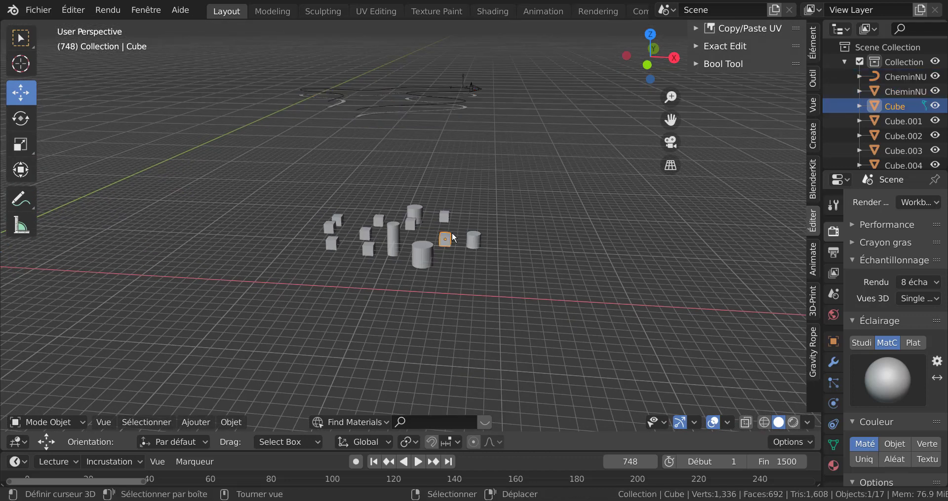
key(c)
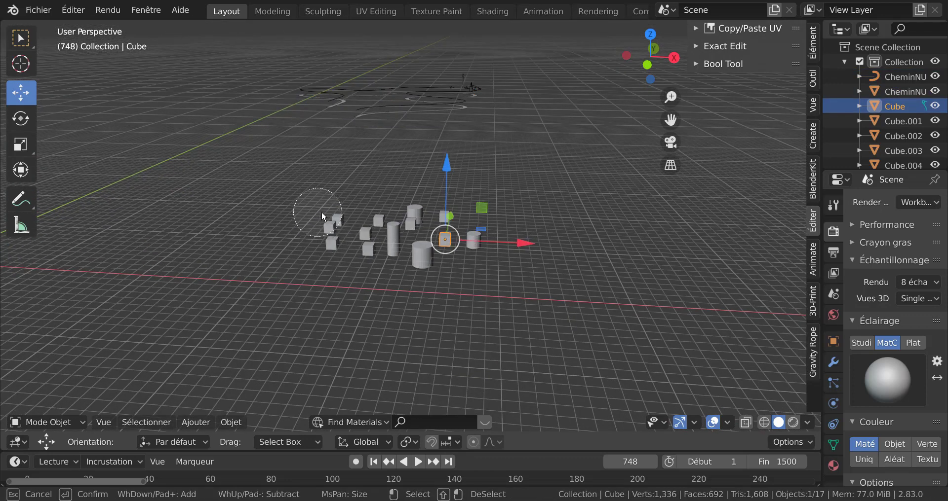
drag(321, 212, 511, 242)
drag(353, 254, 354, 232)
key(Escape)
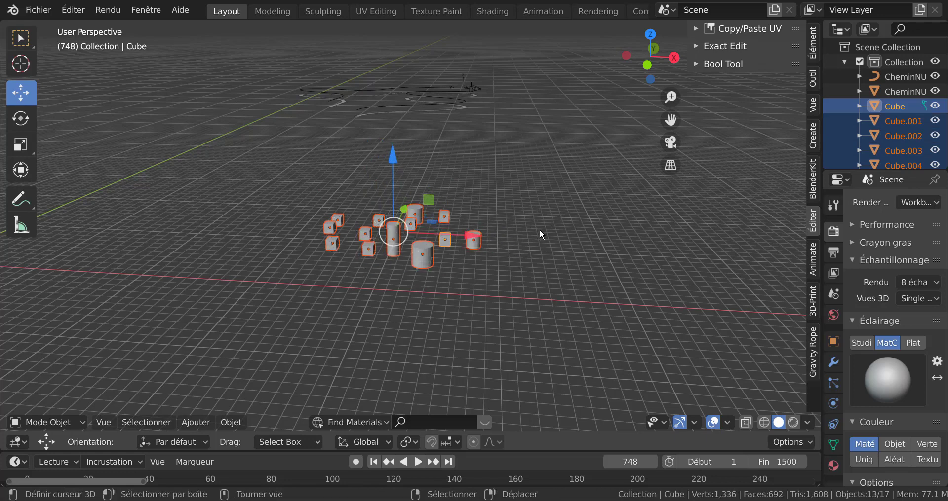
drag(390, 155, 391, 15)
Raise the selected cubes and cylinders slightly more along Z in front orthographic view so their bases approach road level
key(KP_1)
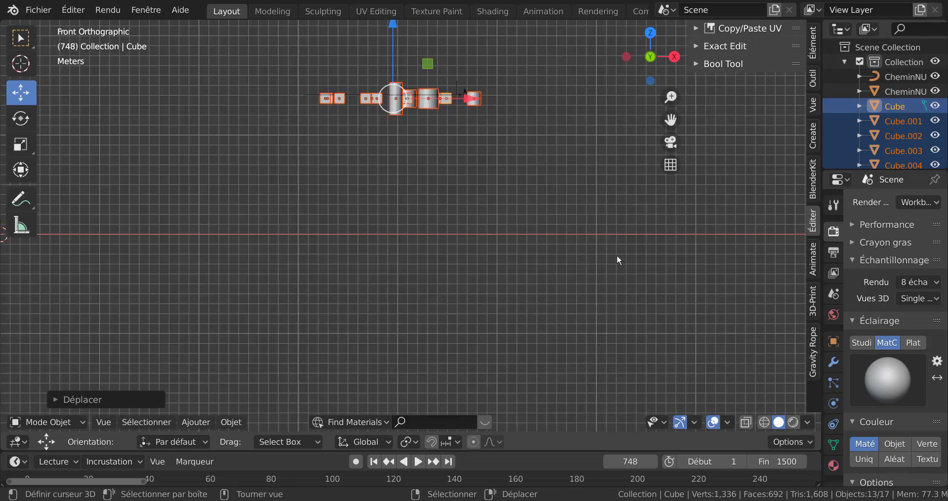
shift+middle_drag(586, 254, 559, 286)
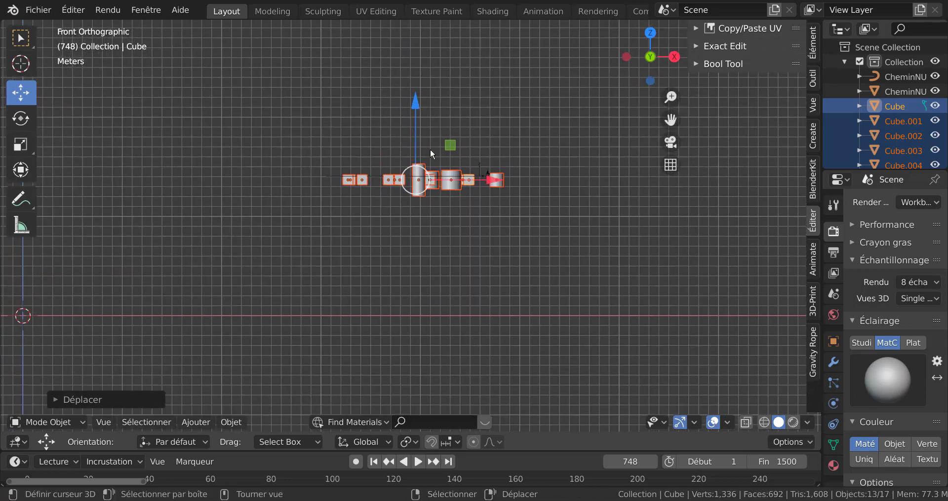
drag(417, 113, 417, 98)
middle_drag(615, 214, 546, 271)
scroll(547, 271, up, 6)
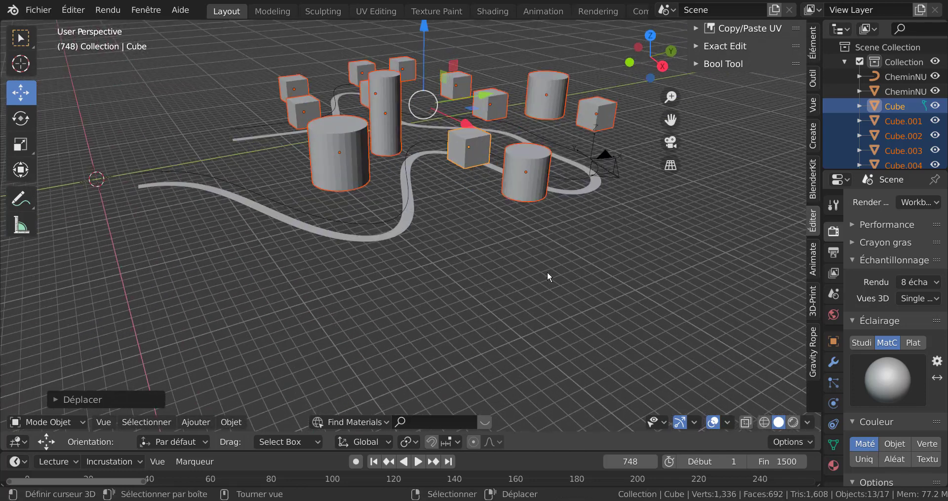
In the camera view, lower the selected cubes and cylinders about 1.33 m along global Z
key(KP_0)
scroll(547, 300, up, 4)
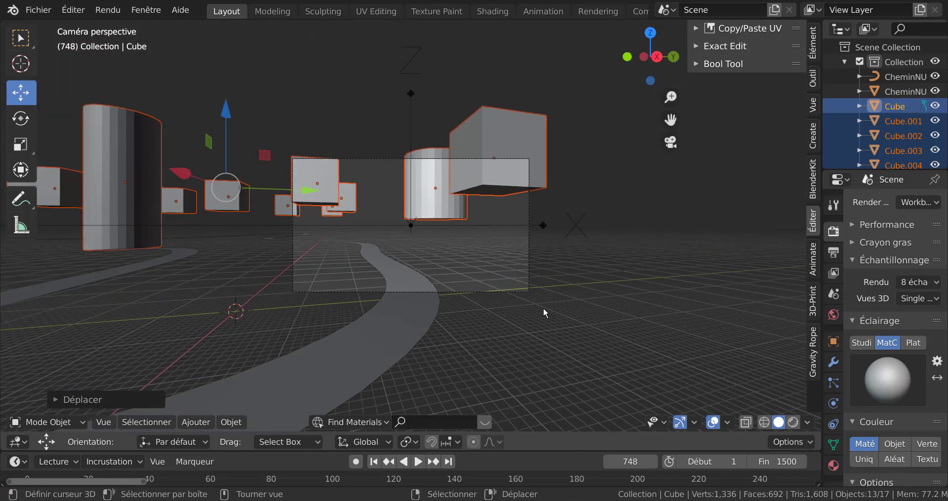
scroll(490, 279, down, 2)
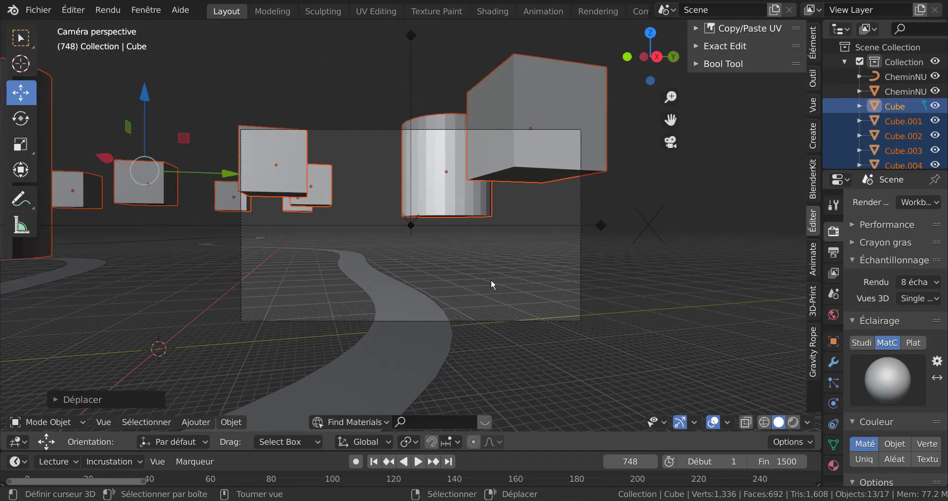
key(g)
key(z)
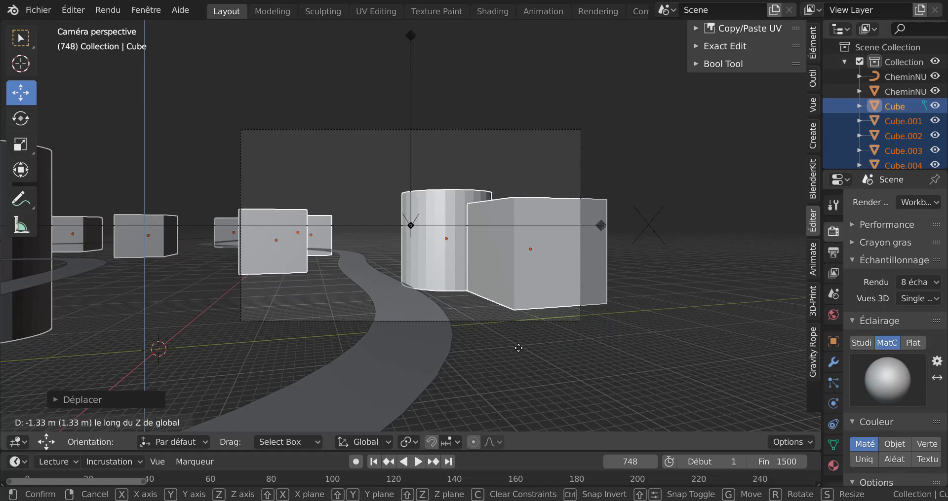
click(519, 348)
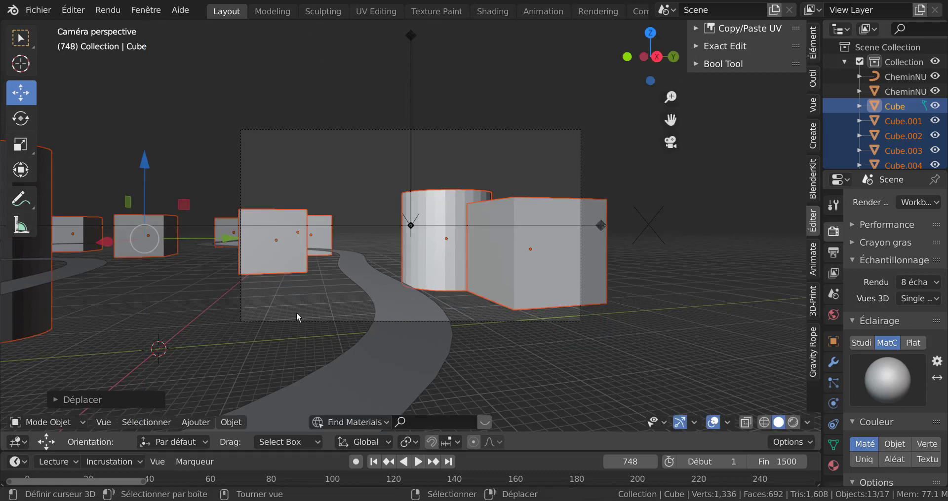
Select the road mesh and extrude all its faces downward about 0.15 m to give the road thickness
scroll(425, 302, down, 2)
scroll(425, 301, up, 1)
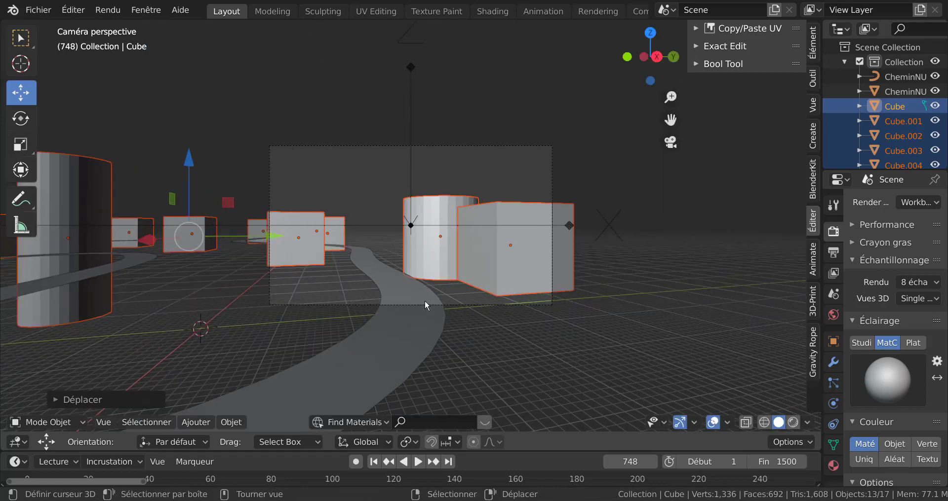
click(197, 423)
click(395, 342)
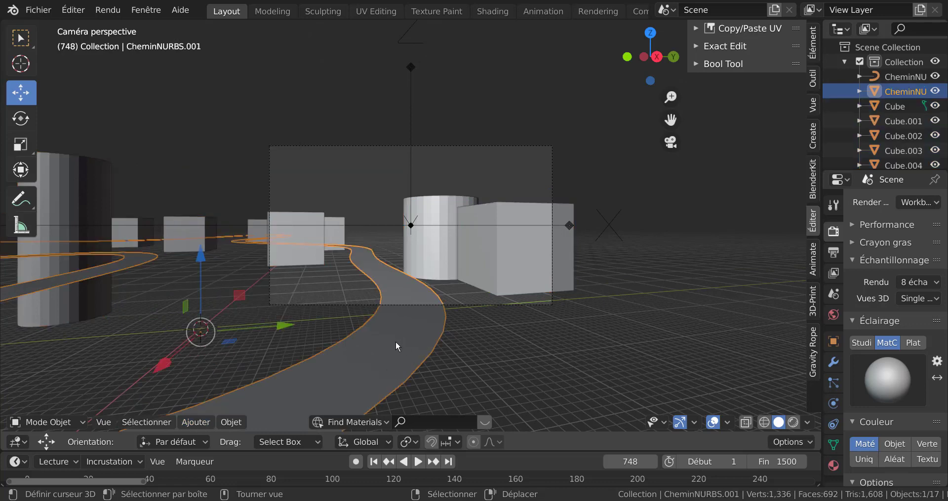
key(Tab)
key(a)
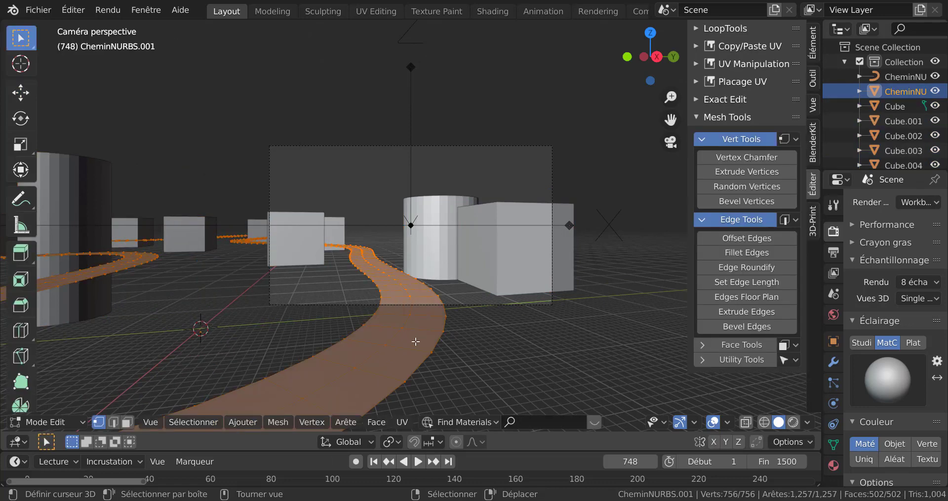
key(e)
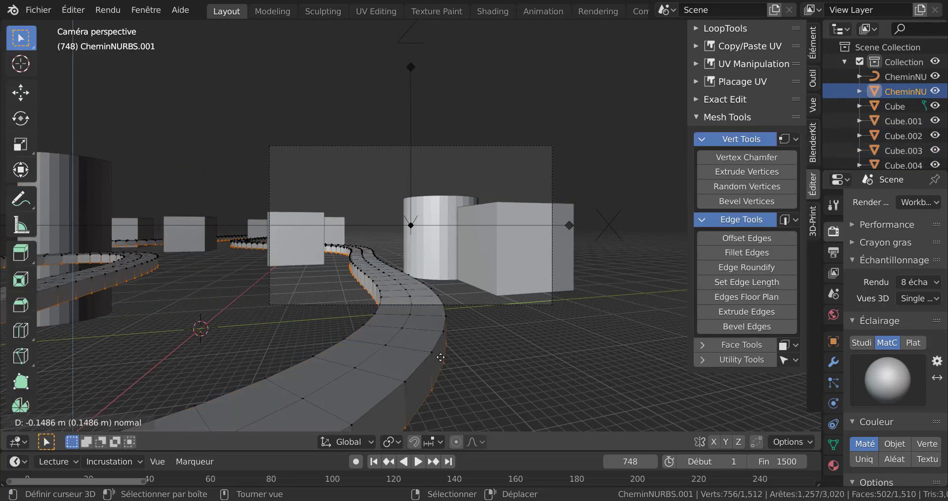
click(440, 355)
key(Tab)
Play the animation through the camera view up to frame 1287 and enlarge the timeline area
scroll(496, 344, up, 2)
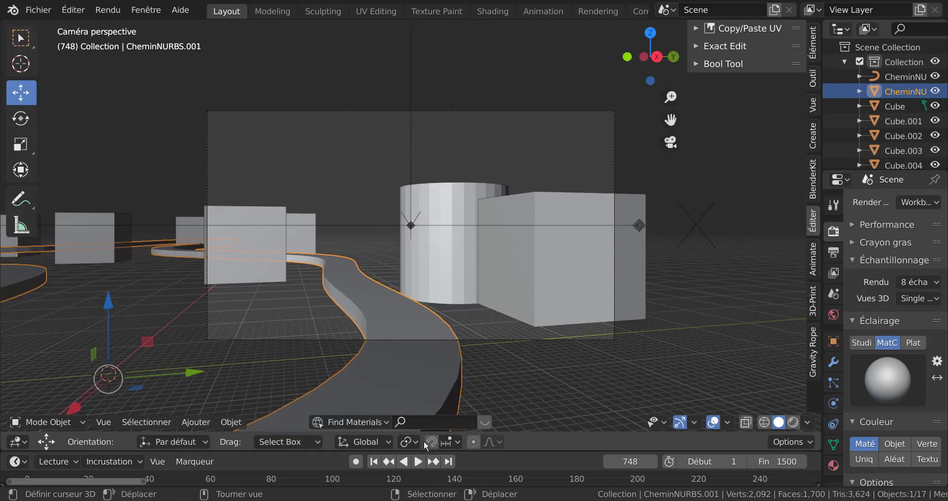
click(417, 462)
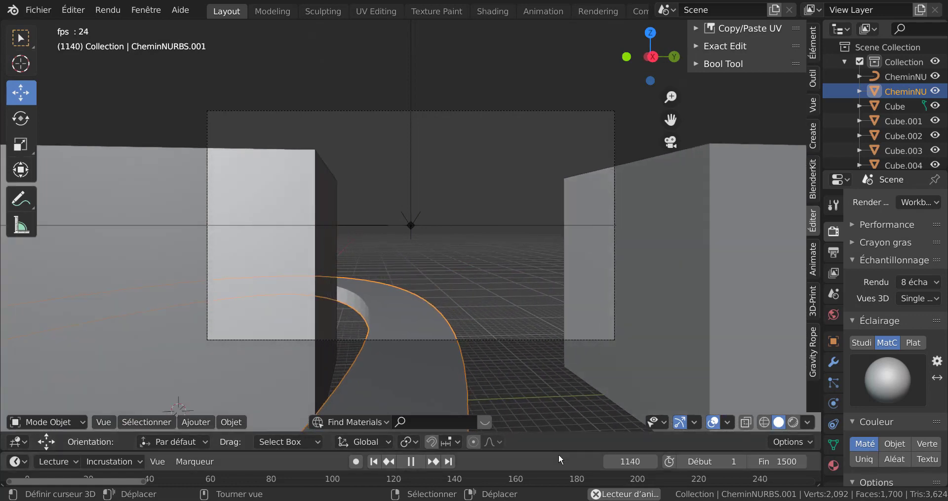
drag(557, 453, 555, 344)
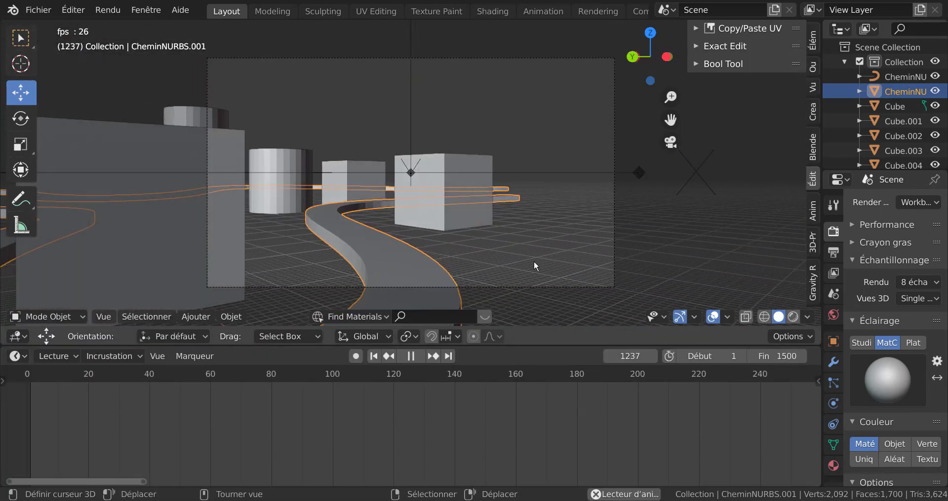
click(416, 360)
Continue the playback to frame 1351 in top orthographic view, watching the camera on the road's last bends
key(KP_7)
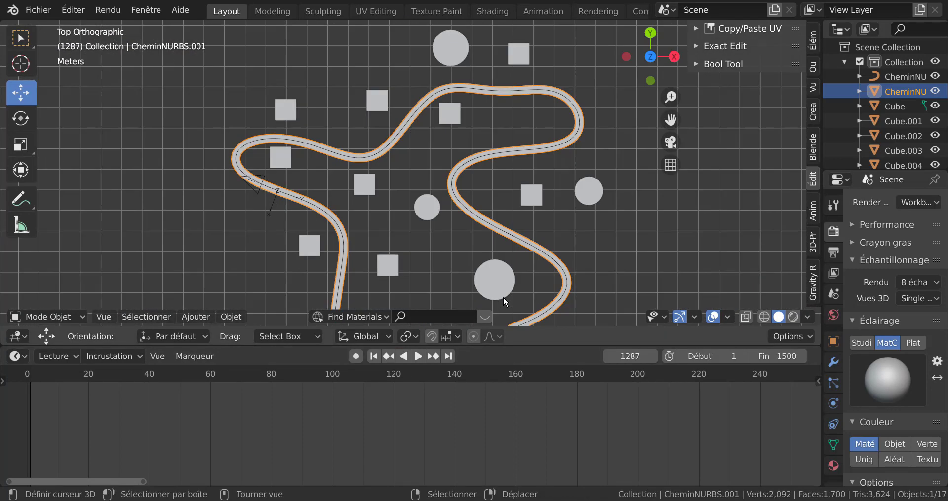
shift+middle_drag(522, 235, 591, 242)
scroll(533, 236, up, 4)
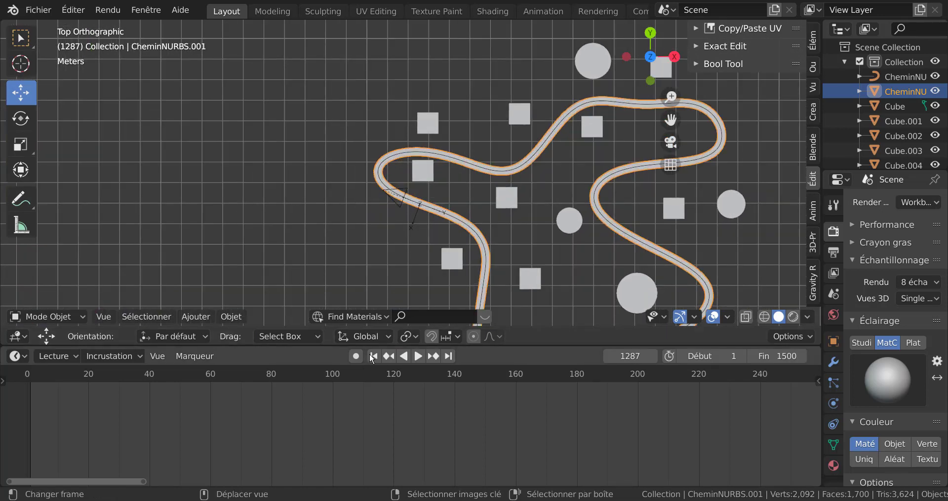
scroll(407, 279, up, 2)
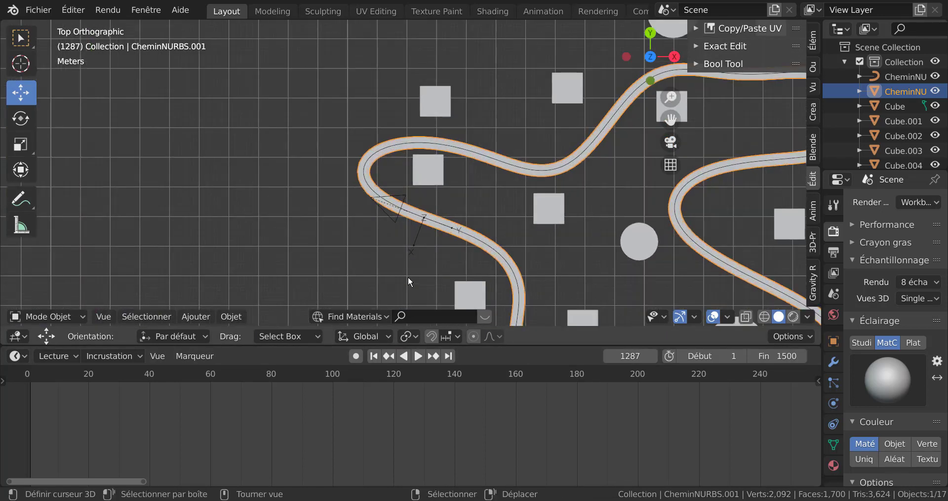
click(419, 360)
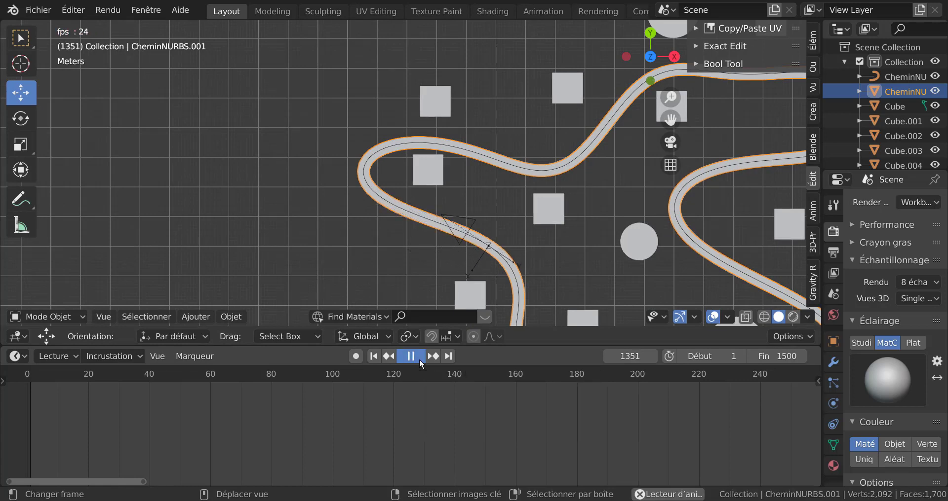
click(419, 359)
shift+middle_drag(568, 245, 485, 176)
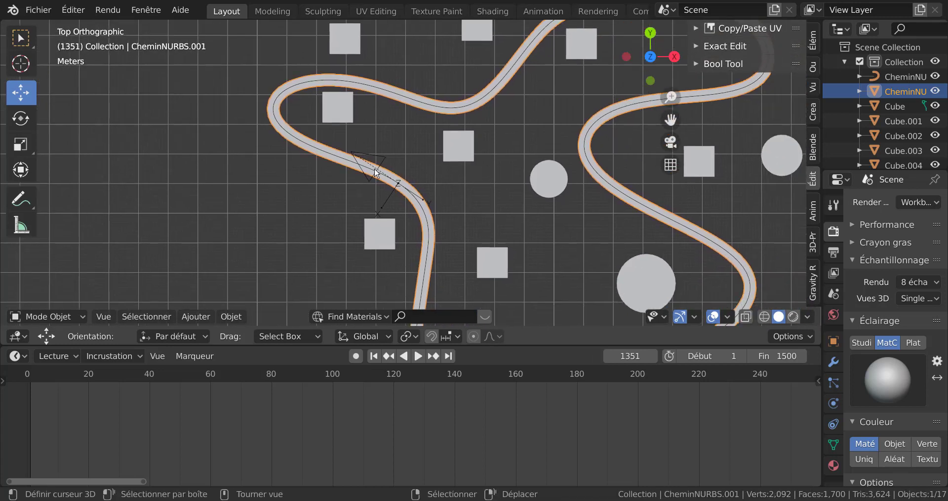
Select the camera, enable automatic keyframing and key its transform at frame 1351
click(385, 159)
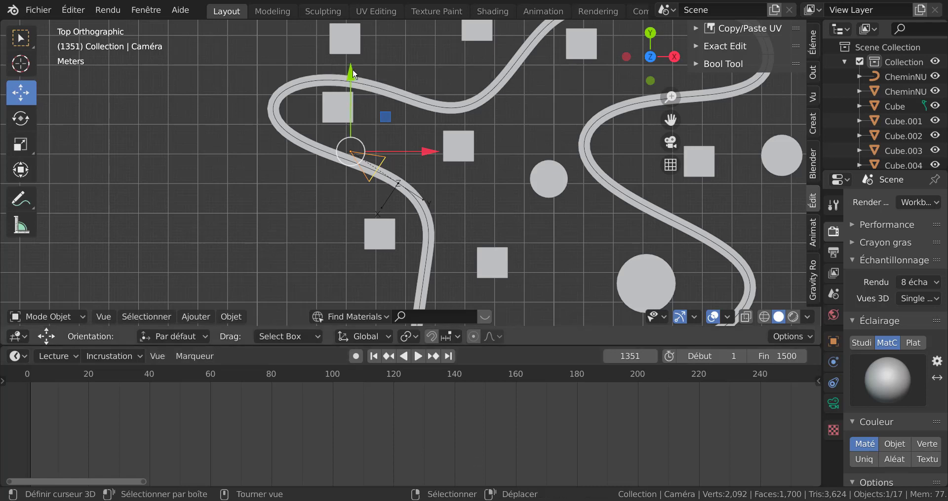
click(356, 356)
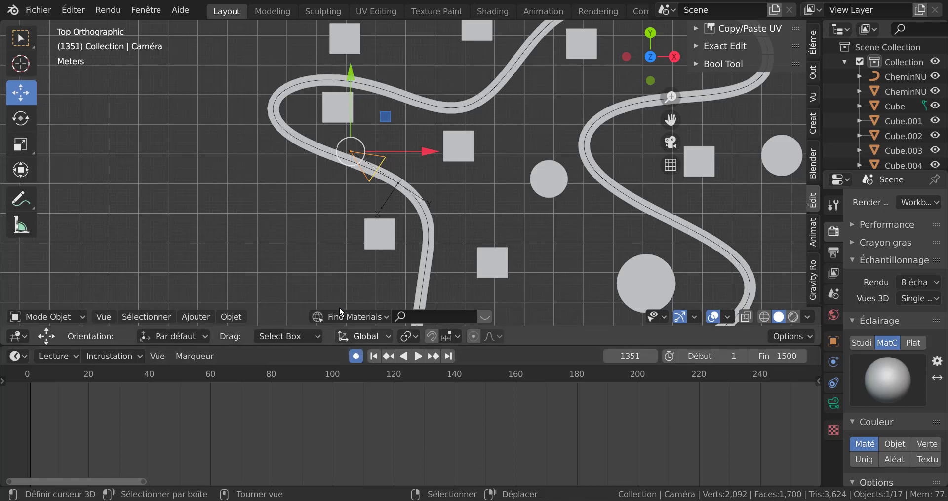
click(350, 75)
scroll(489, 427, down, 2)
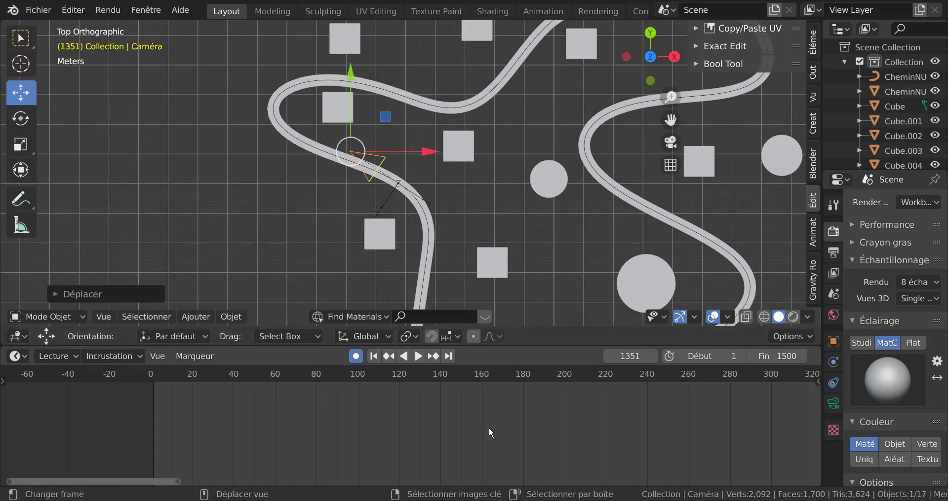
scroll(489, 427, down, 8)
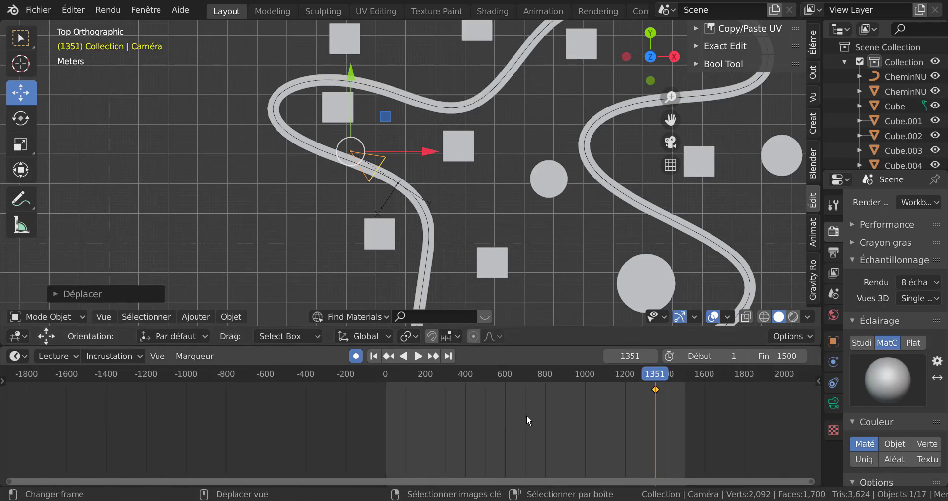
middle_drag(526, 415, 337, 402)
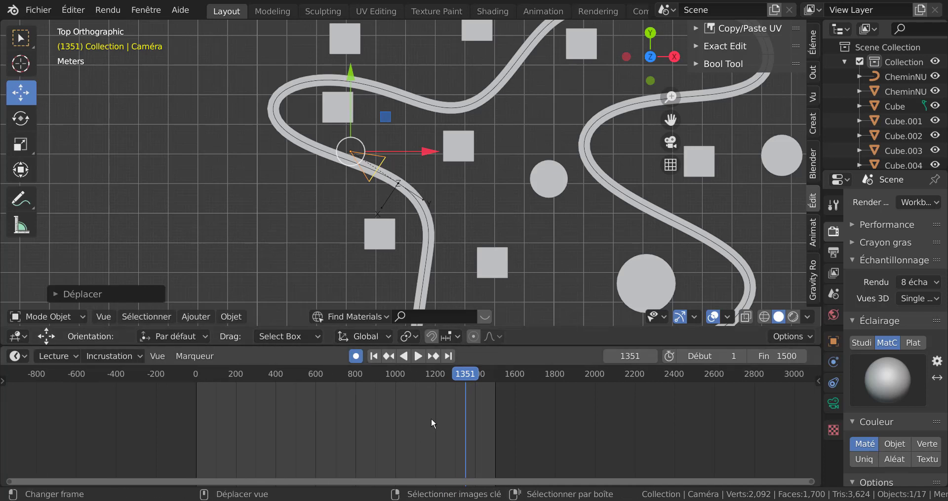
scroll(442, 403, up, 4)
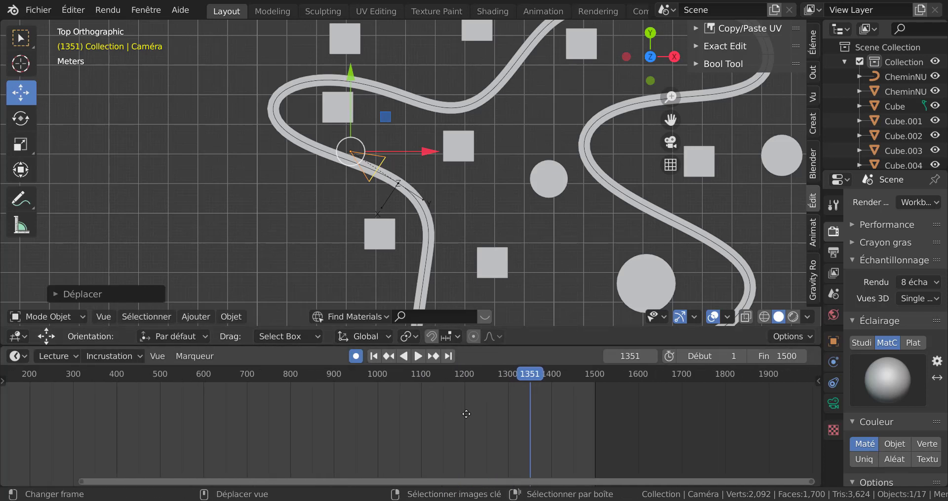
middle_drag(466, 414, 457, 454)
key(i)
Go to frame 1441 and try to rotate the camera about Z to face back along the road
middle_drag(485, 426, 316, 422)
drag(365, 378, 395, 375)
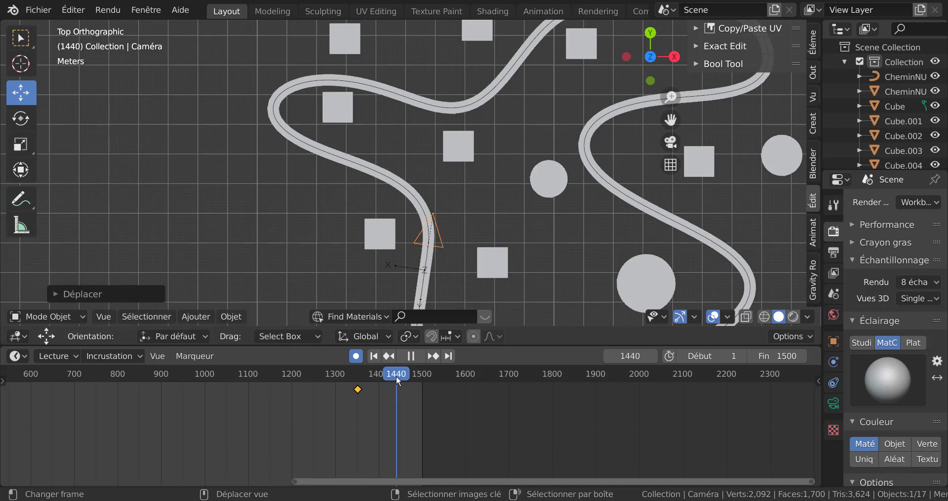
key(space)
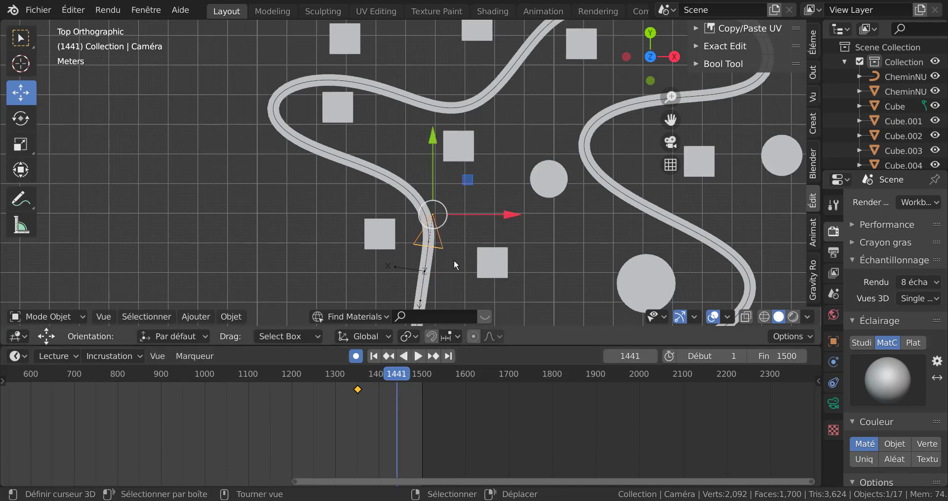
key(r)
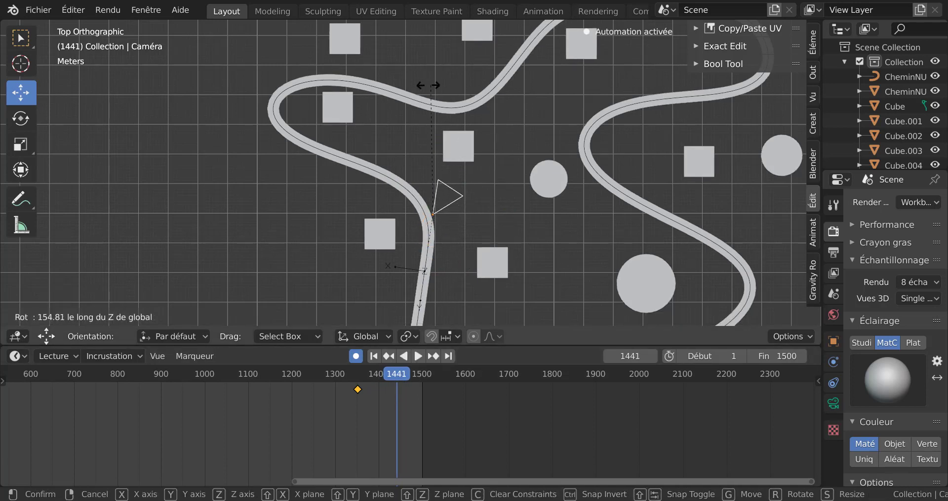
click(373, 127)
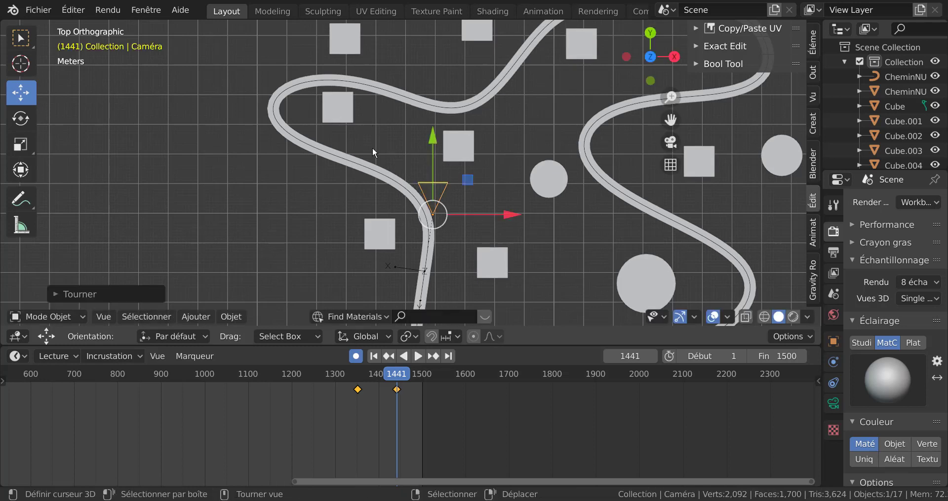
Scrub back to frame 1344, then undo the camera's rotation keyed at frame 1441
drag(375, 372, 354, 390)
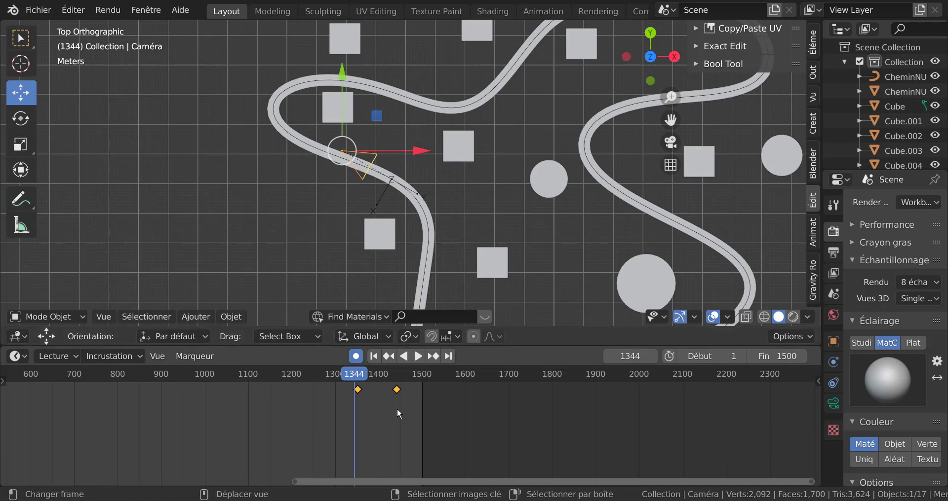
key(ctrl+z)
key(ctrl+z)
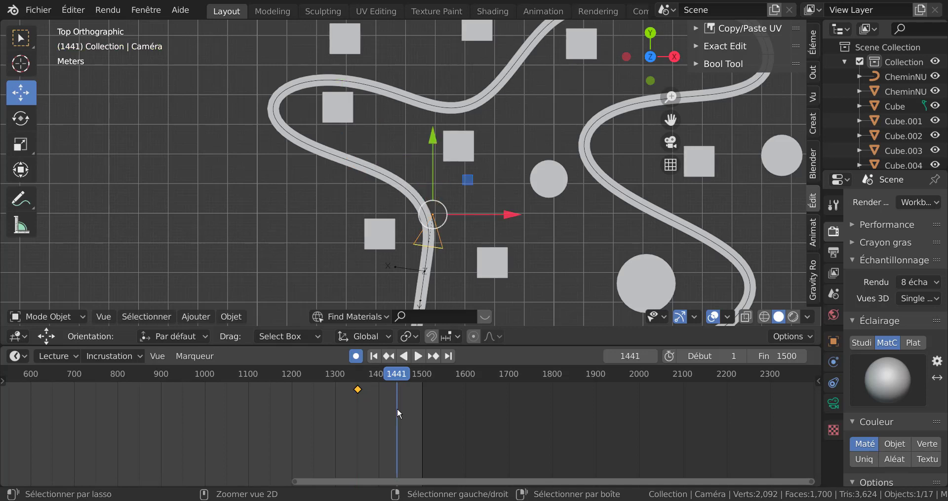
Select the empty at frame 1460 and try to rotate it about Z with its parented camera
mouse_move(393, 375)
mouse_down()
mouse_move(352, 381)
mouse_move(415, 382)
mouse_move(384, 386)
mouse_move(404, 387)
mouse_up()
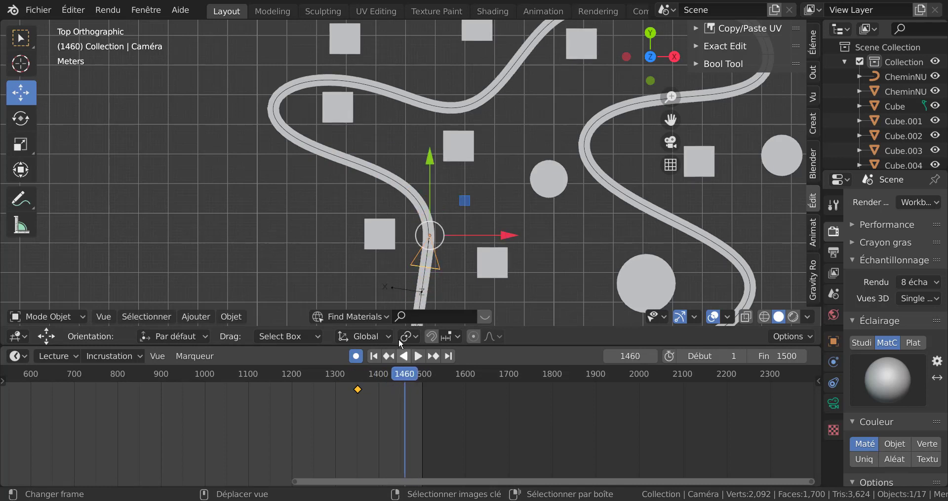
click(422, 292)
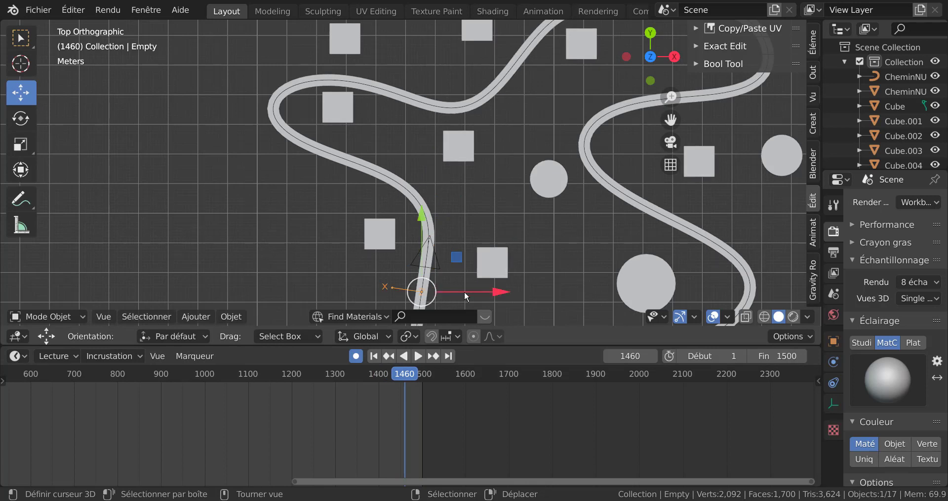
scroll(469, 295, down, 1)
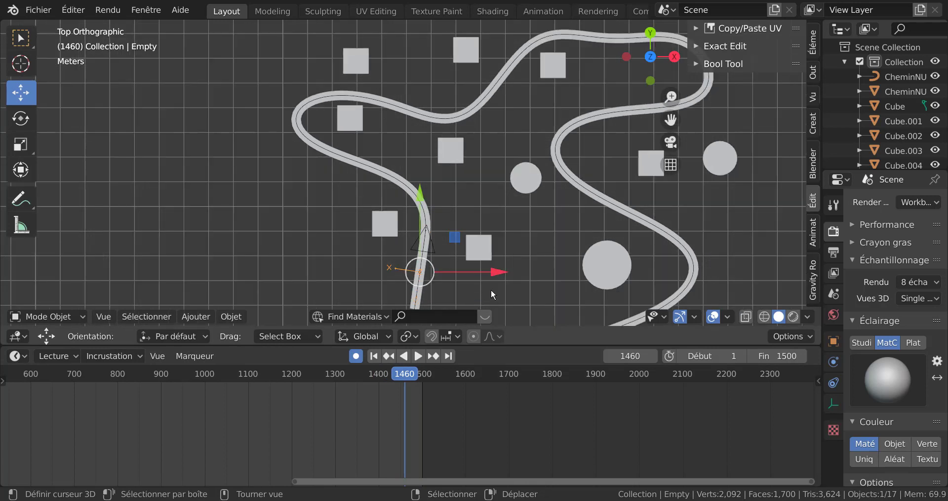
key(r)
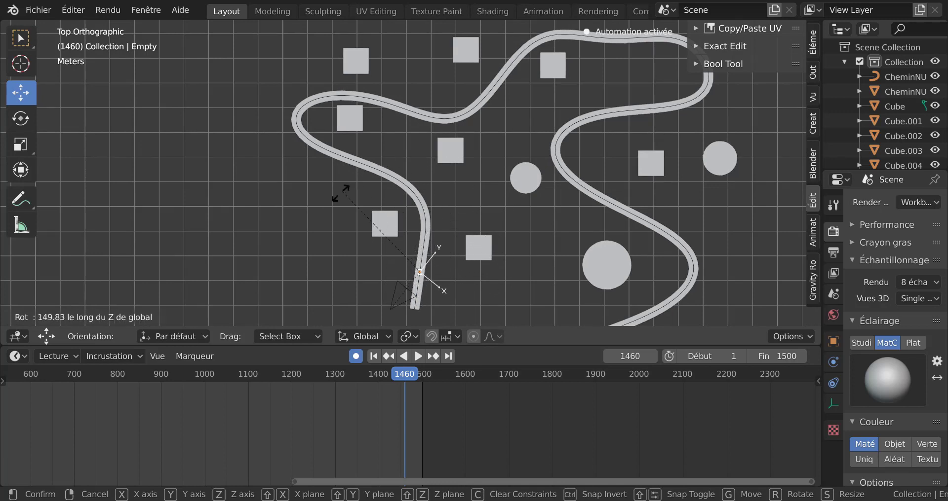
key(Escape)
Select the camera and scrub back to frame 1324
scroll(426, 306, up, 2)
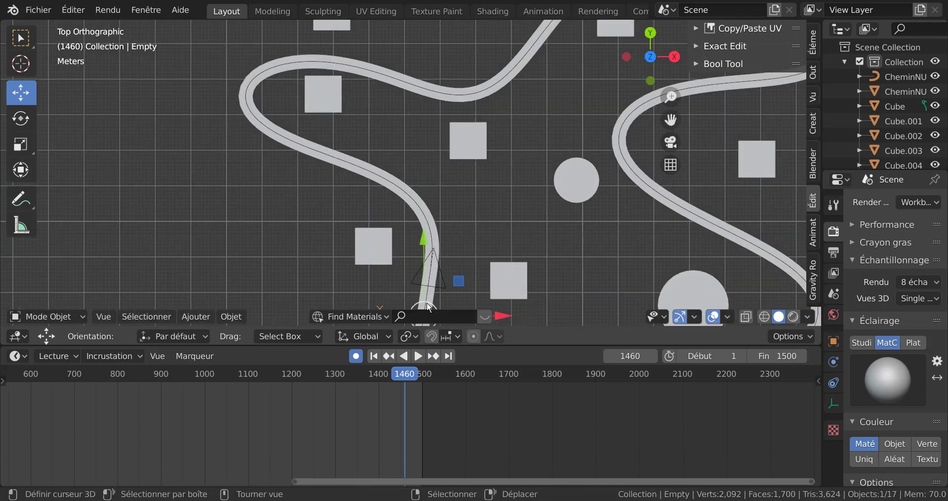
shift+middle_drag(432, 301, 398, 226)
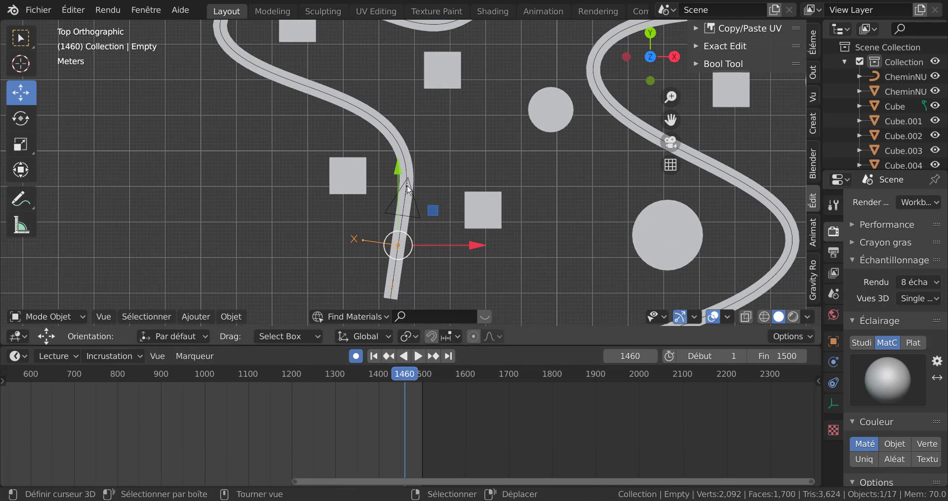
right_click(403, 203)
drag(407, 375, 345, 381)
click(291, 88)
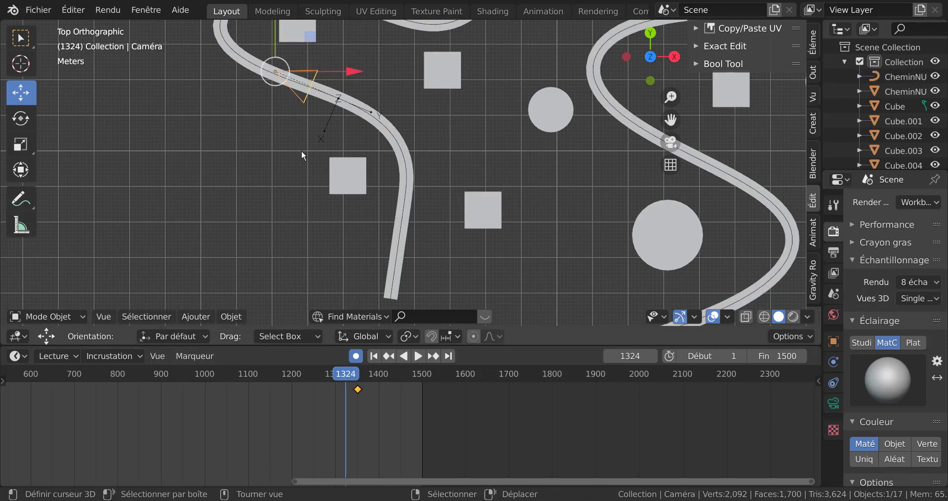
Set the transform orientation to Normal for the selected camera
click(231, 316)
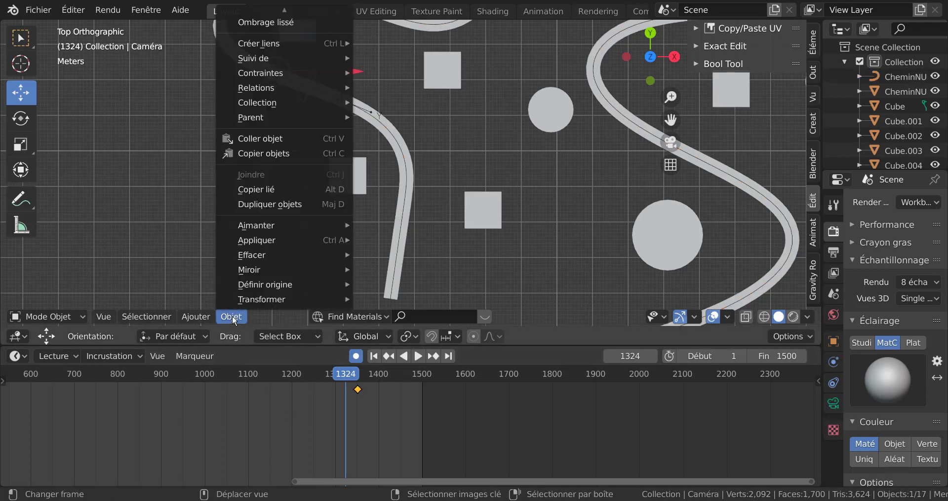
mouse_move(232, 320)
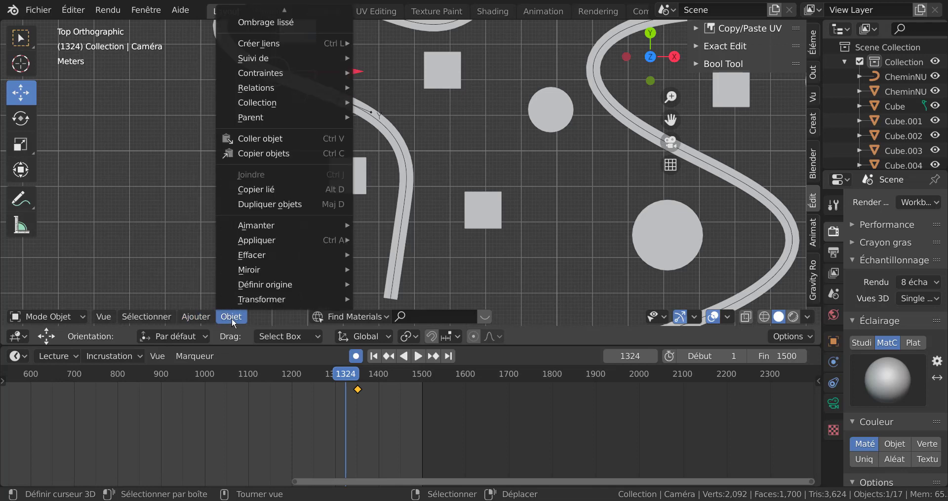
mouse_move(196, 318)
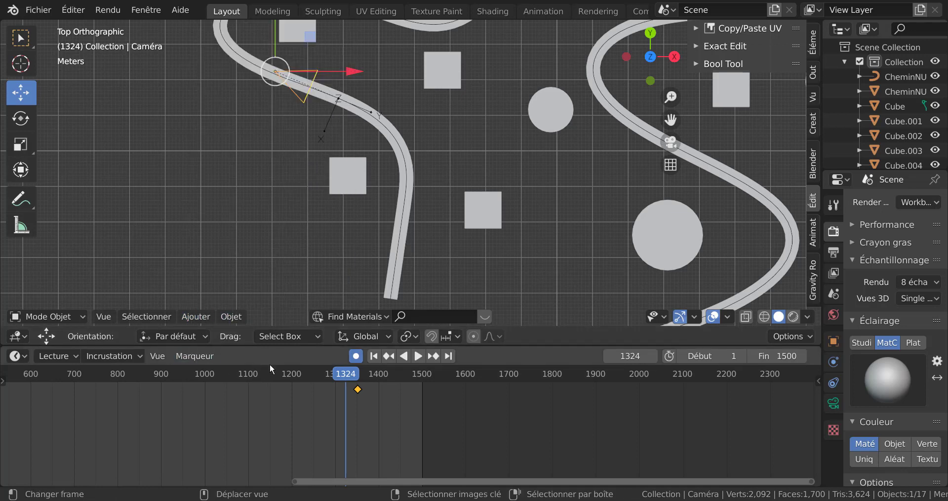
click(196, 316)
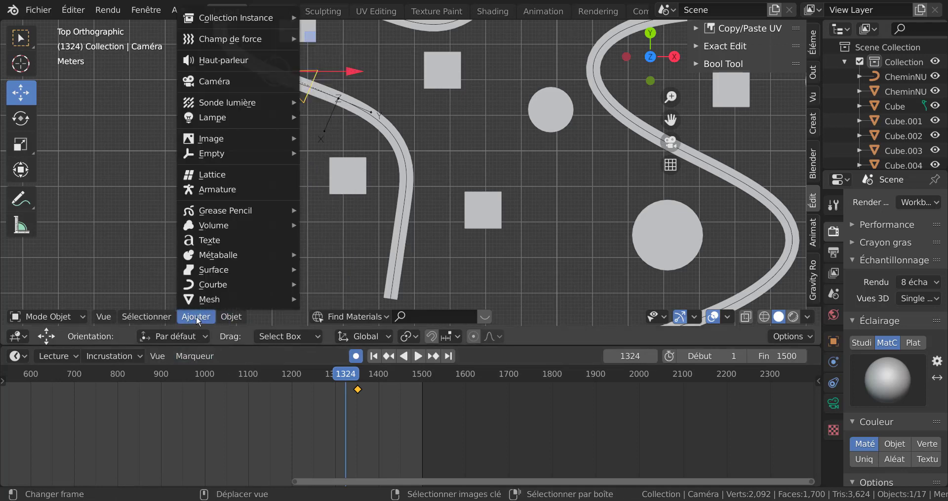
click(377, 336)
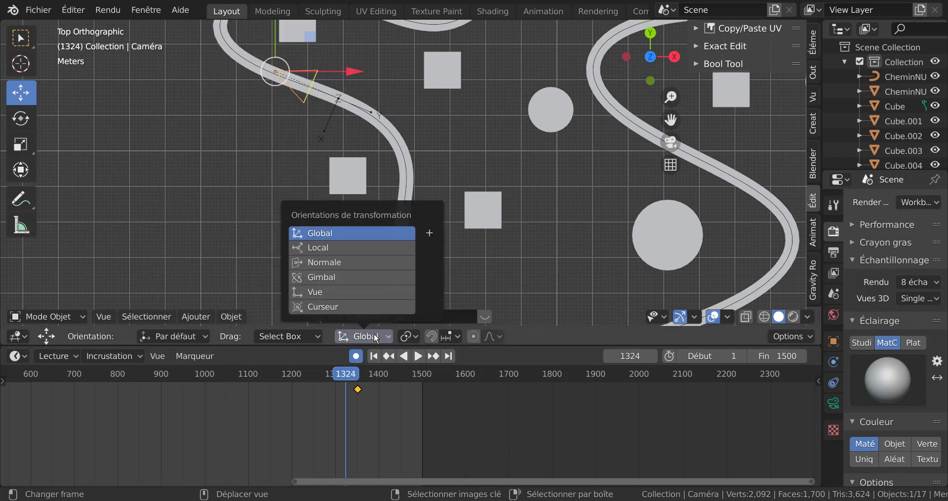
click(350, 265)
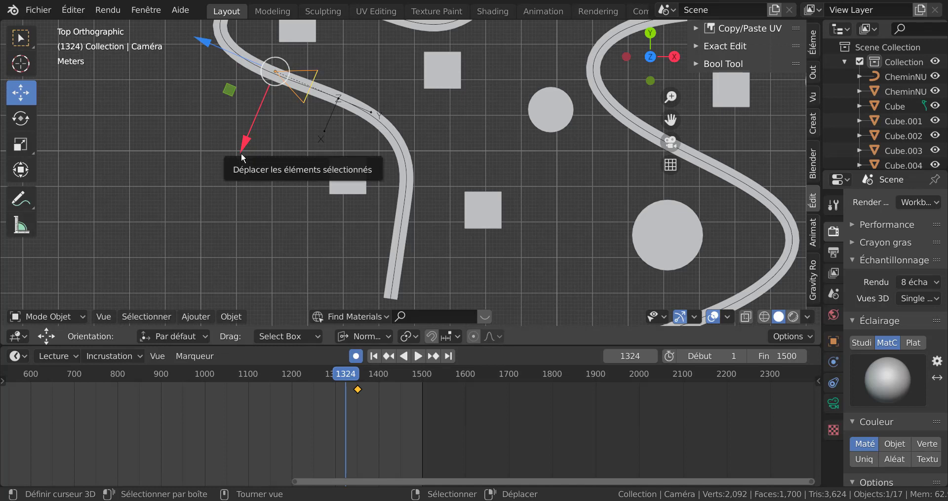
Go to frame 1351 and move the camera about 1.9 m backwards along its normal Z axis towards the empty
drag(351, 381, 365, 377)
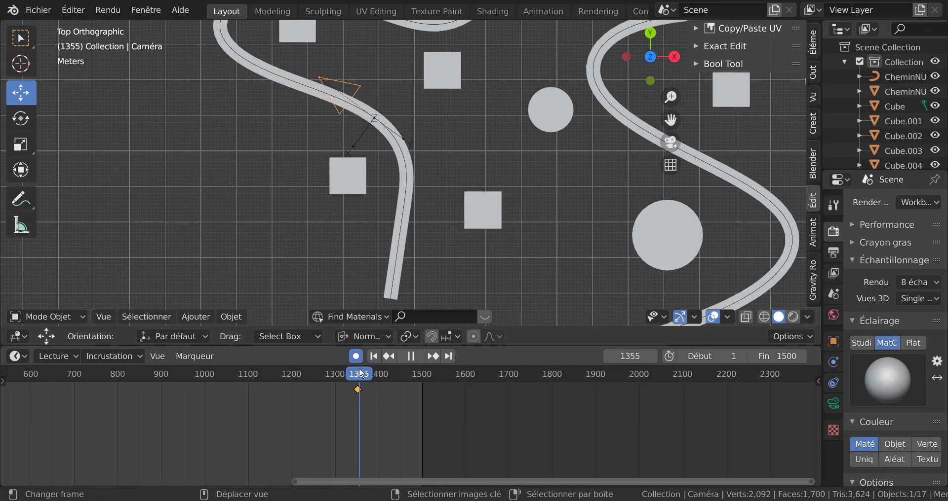
scroll(388, 413, up, 6)
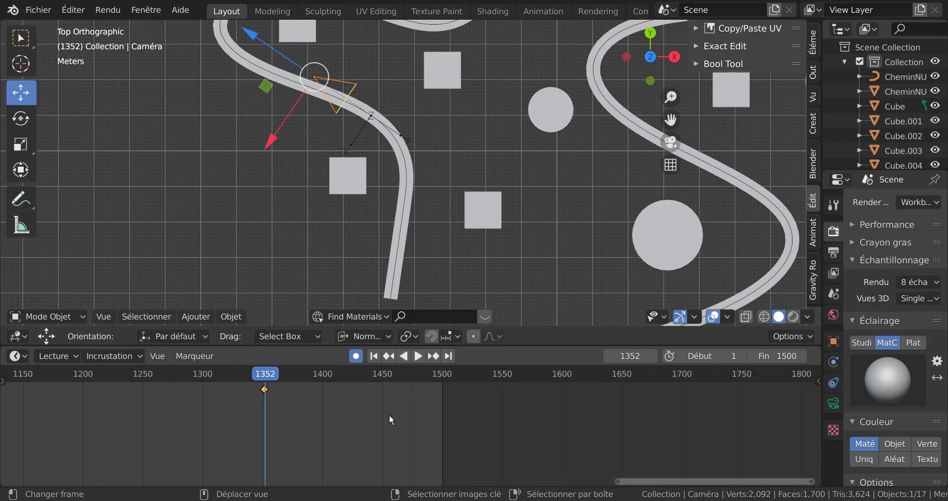
key(space)
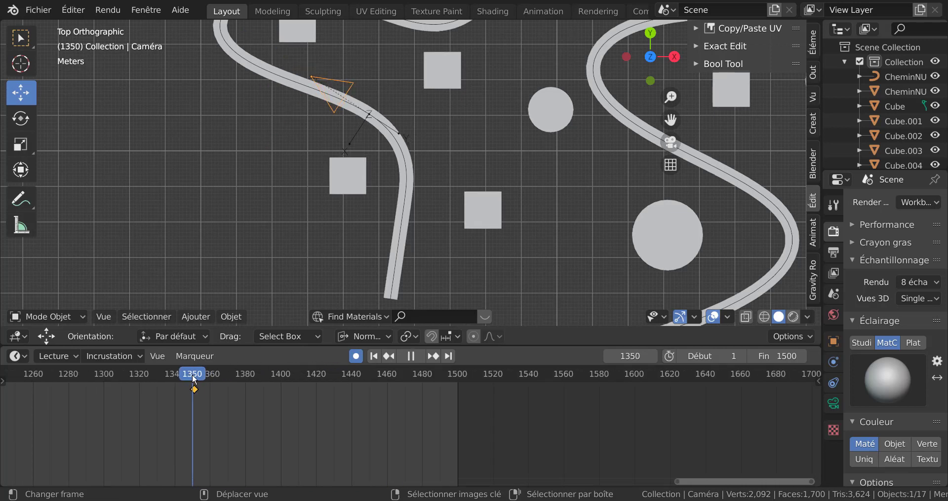
key(space)
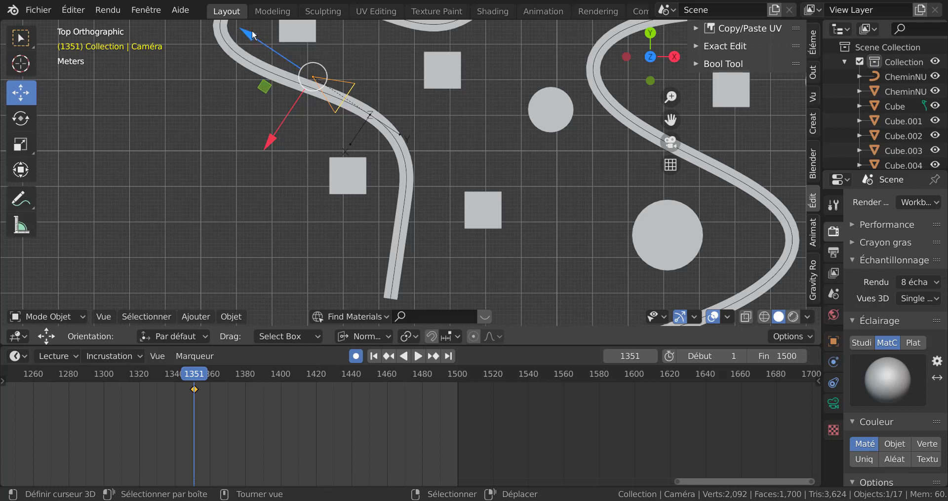
drag(248, 33, 261, 39)
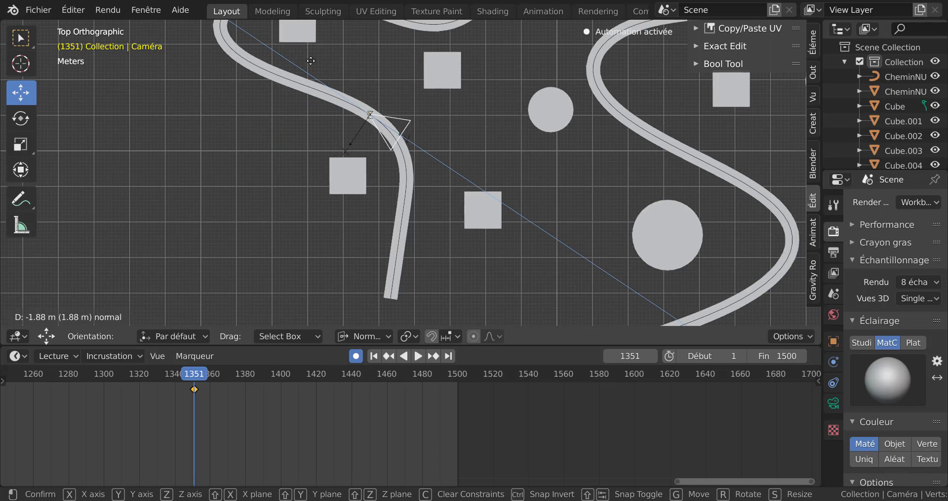
drag(314, 61, 316, 63)
Fine-tune the camera's position along its normal Z axis until its origin sits on the empty's centre
scroll(457, 125, up, 5)
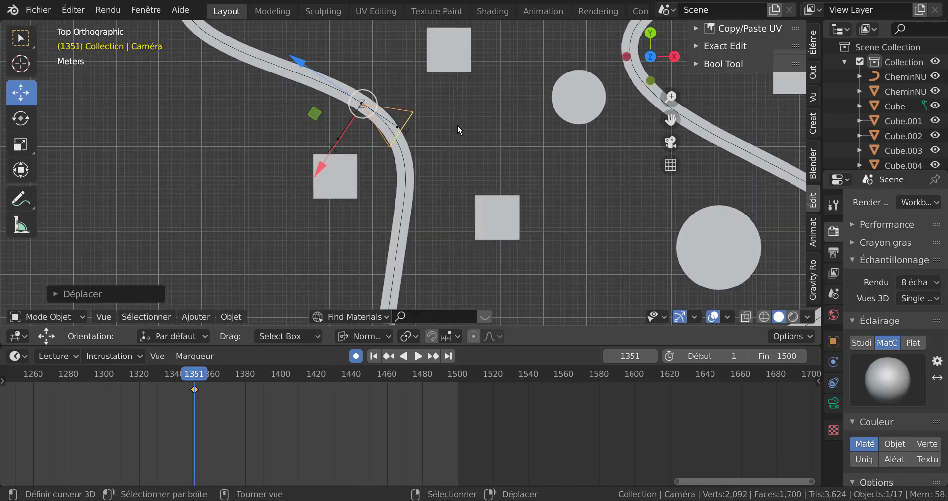
scroll(349, 194, up, 4)
shift+middle_drag(354, 165, 612, 160)
scroll(508, 181, up, 3)
shift+middle_drag(452, 195, 454, 130)
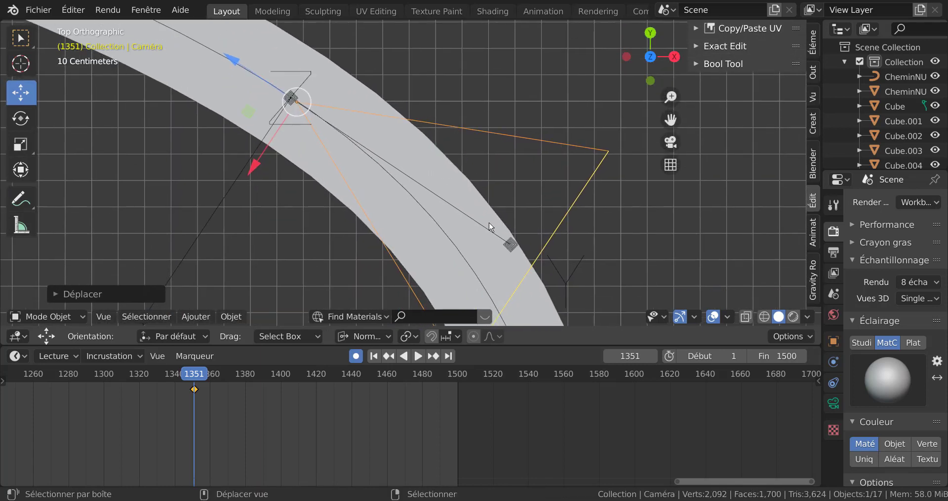
scroll(546, 233, down, 3)
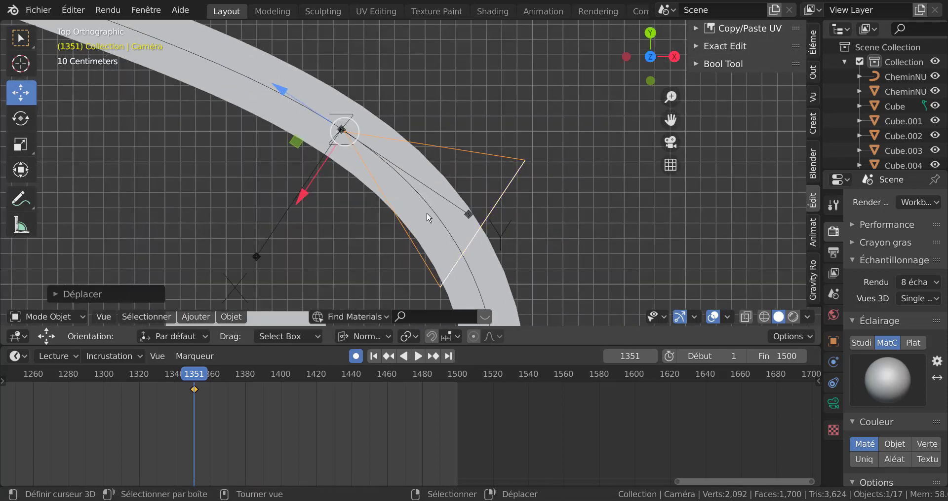
mouse_move(284, 90)
mouse_down()
mouse_move(276, 64)
mouse_move(288, 75)
mouse_up()
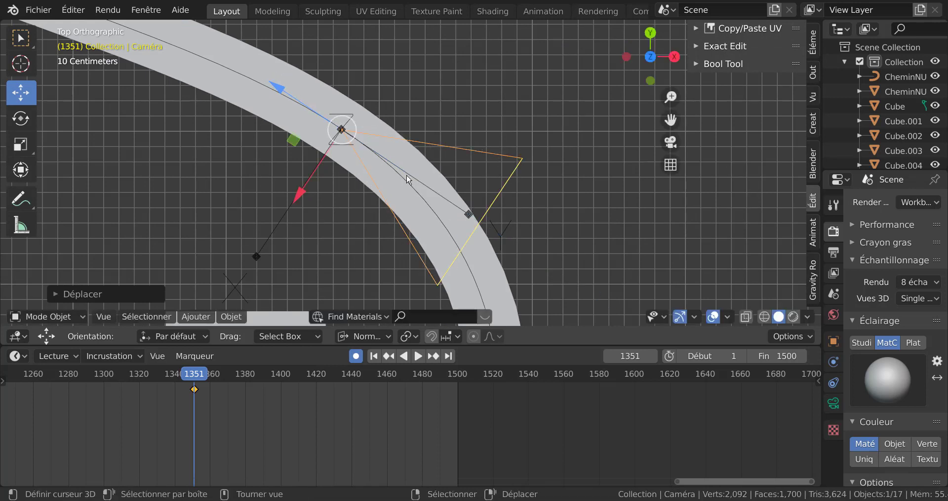
scroll(408, 180, down, 3)
scroll(404, 183, up, 3)
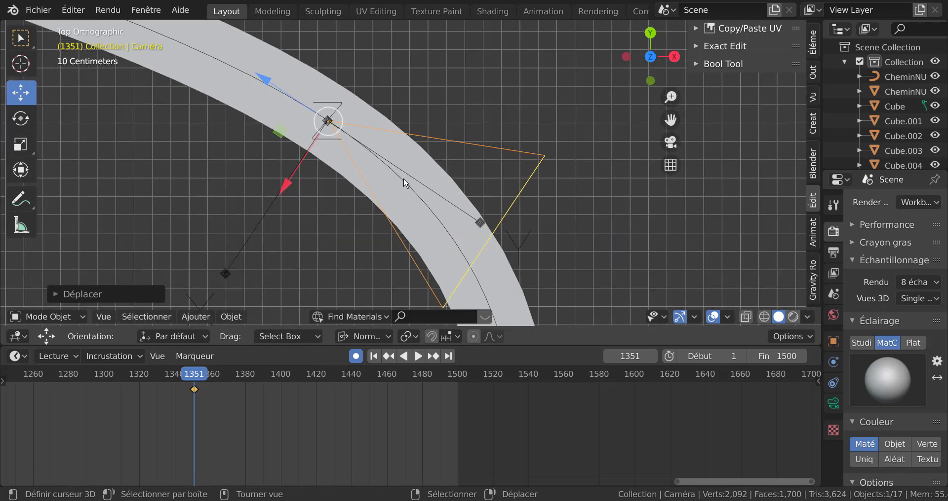
Go to frame 1380 and rotate the camera in top view to face back along the road, keying the turn
scroll(404, 183, down, 5)
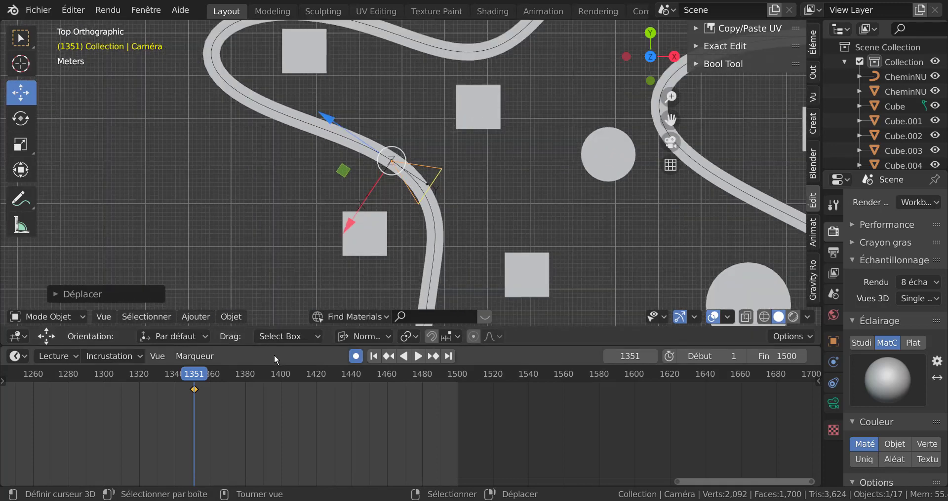
scroll(306, 296, down, 3)
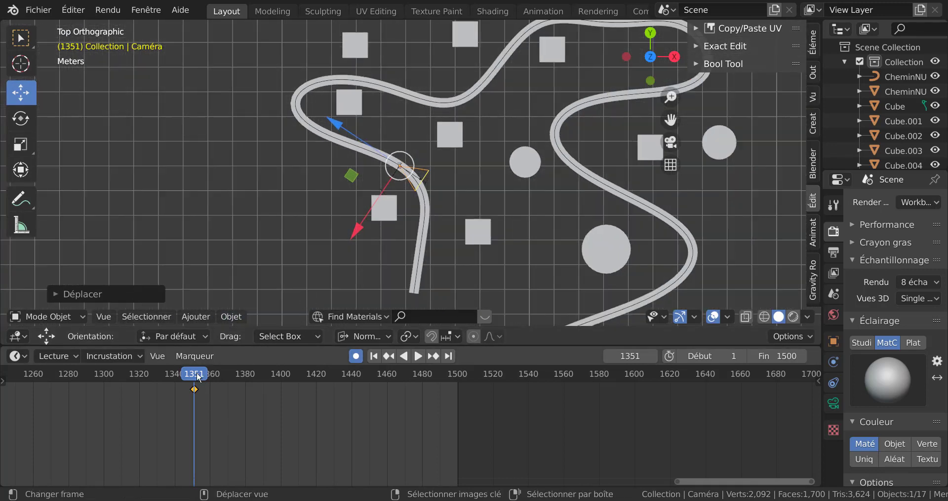
key(space)
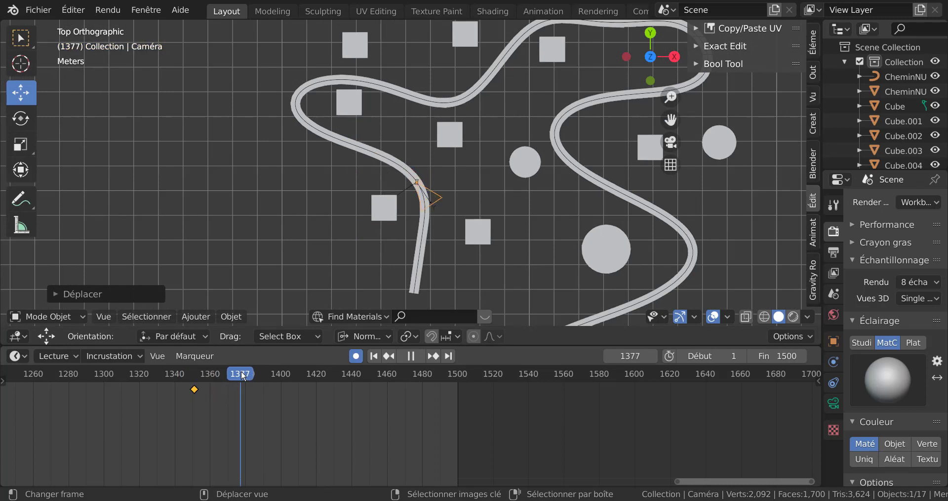
key(space)
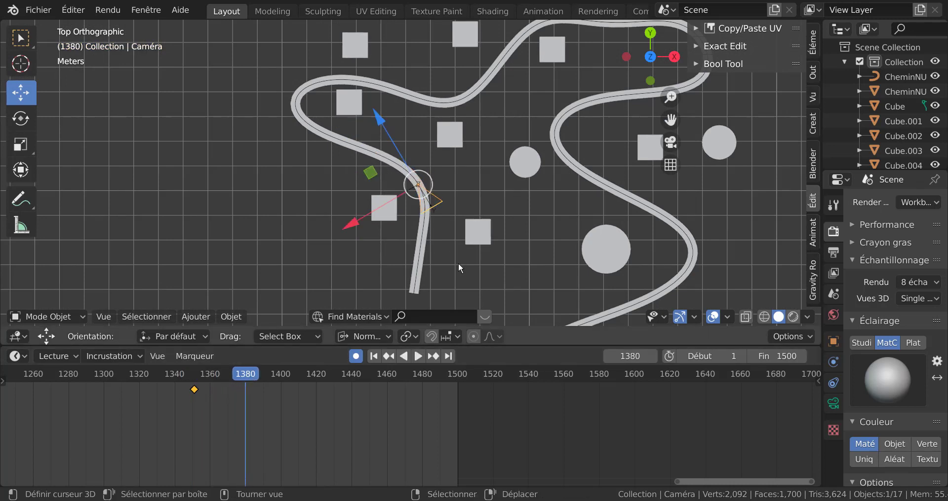
key(r)
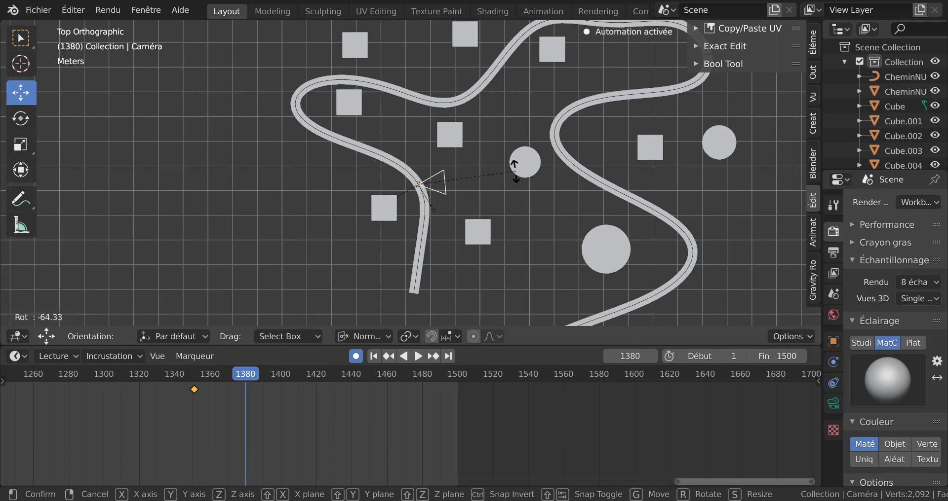
click(360, 117)
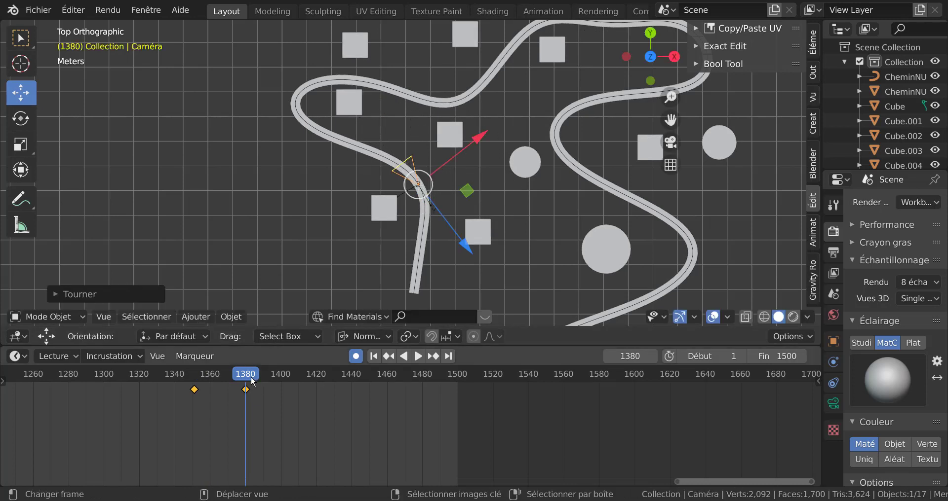
Scrub forward to frame 1442 and back to 1328 to check the camera's turn in top view
key(space)
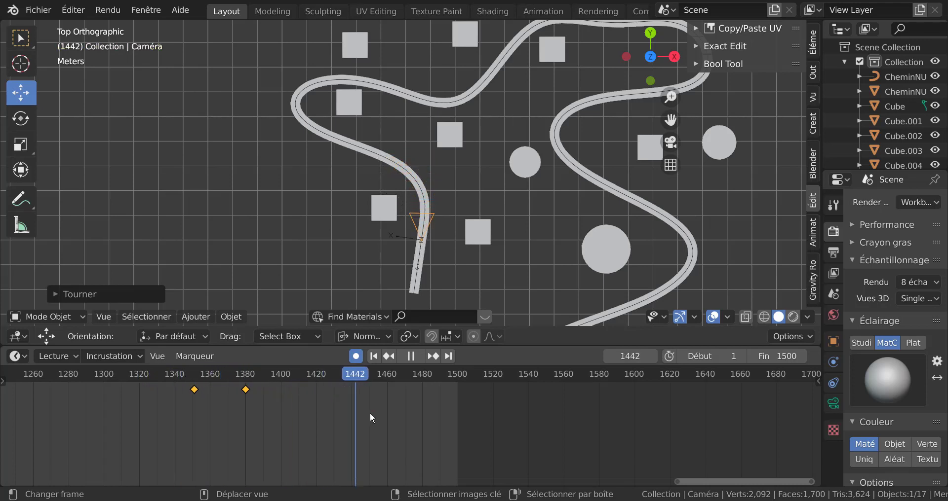
drag(386, 421, 154, 413)
key(space)
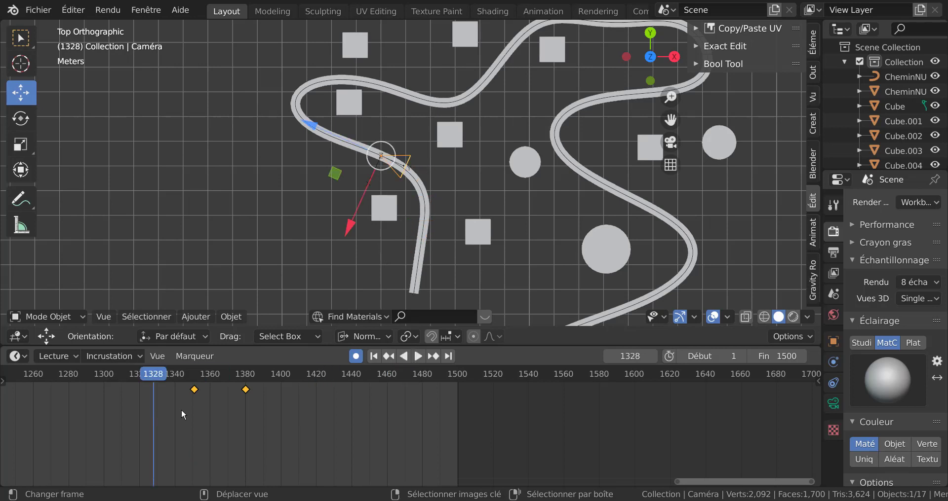
Play the animation from frame 1328 through the camera view and turn off automatic keyframing
key(KP_Decimal)
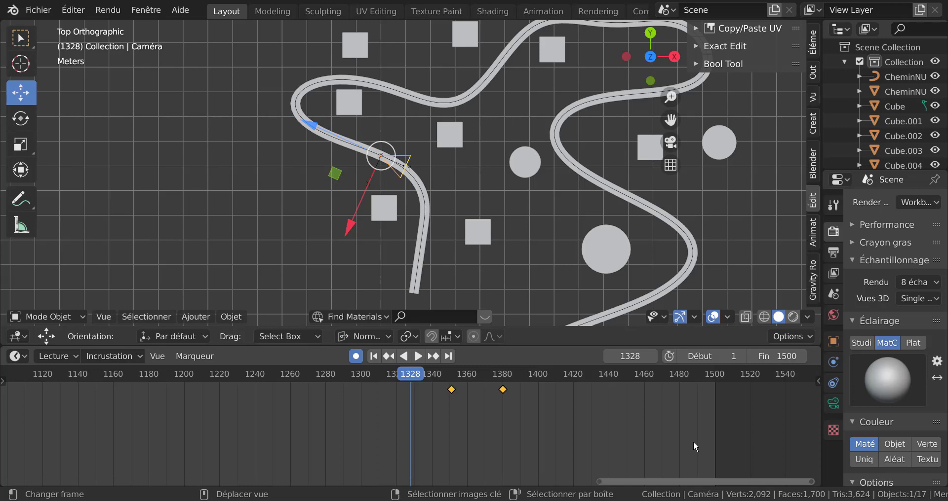
key(KP_0)
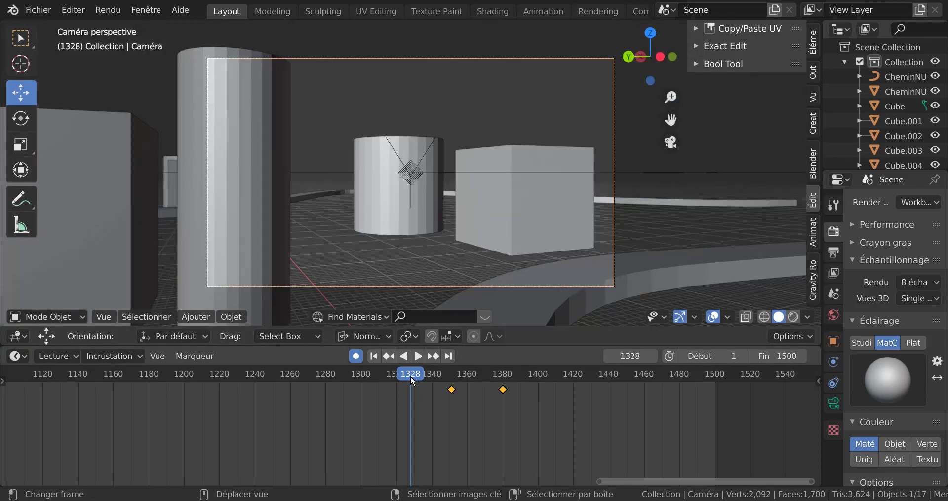
click(418, 356)
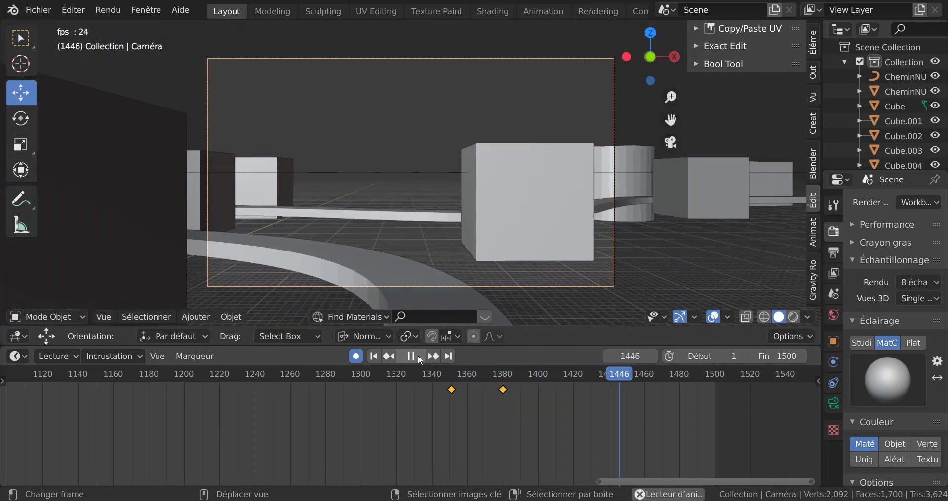
click(356, 356)
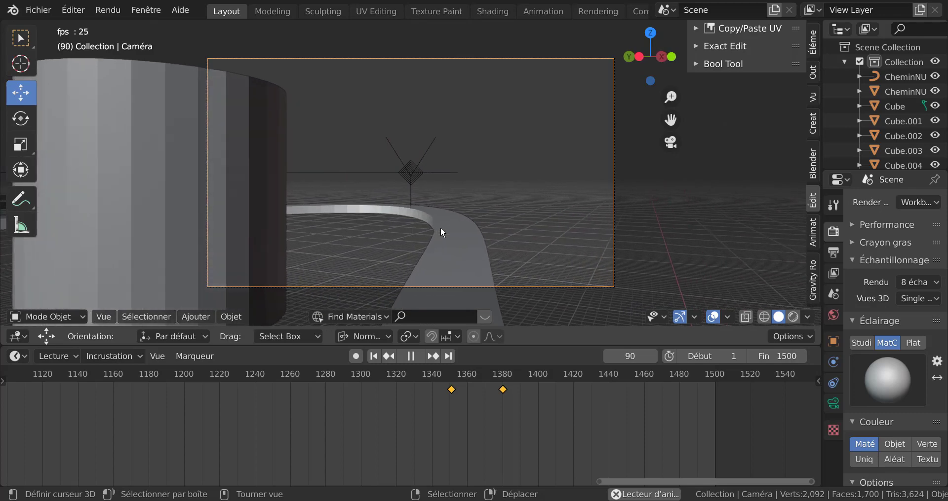
Leave the camera view to watch the camera travel along the road in perspective, and stop the playback
scroll(452, 228, down, 5)
scroll(452, 228, up, 4)
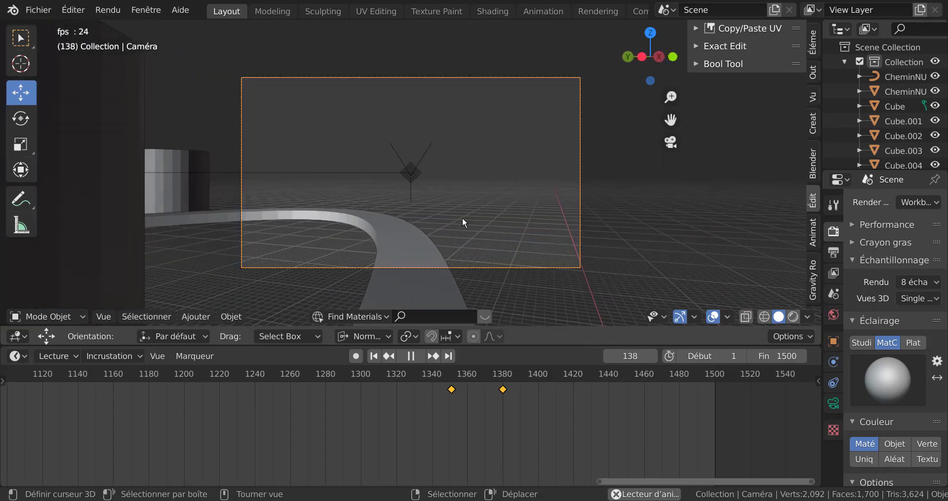
middle_drag(462, 217, 429, 237)
scroll(455, 245, down, 4)
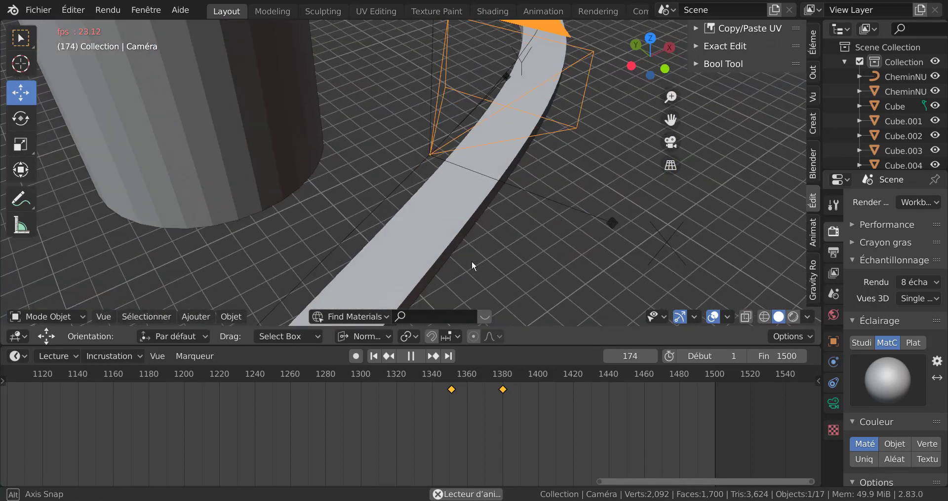
scroll(483, 236, down, 5)
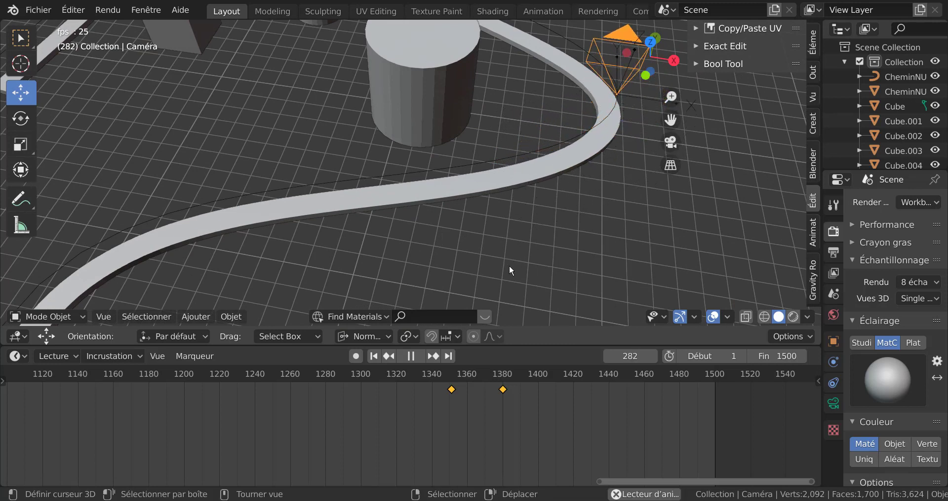
click(411, 356)
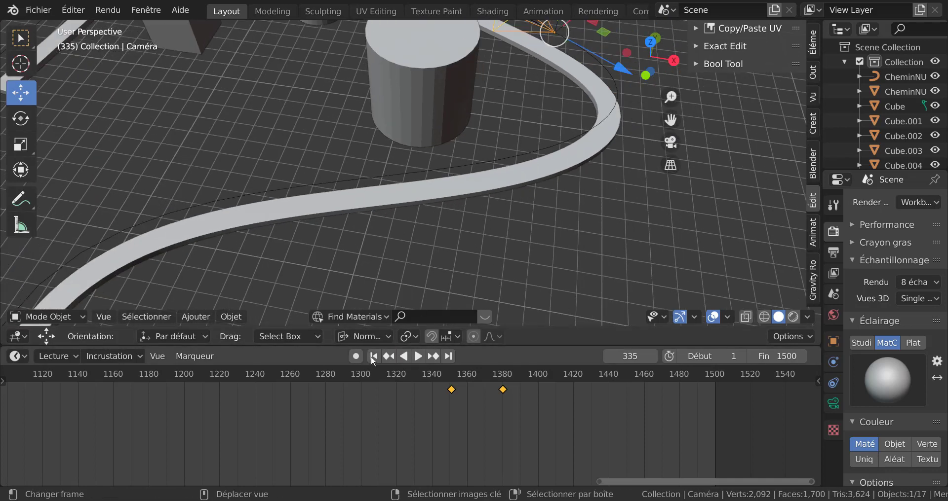
Return to frame 1 and fit the full range from frame 1 to 1500 in the timeline
click(374, 356)
scroll(374, 280, down, 5)
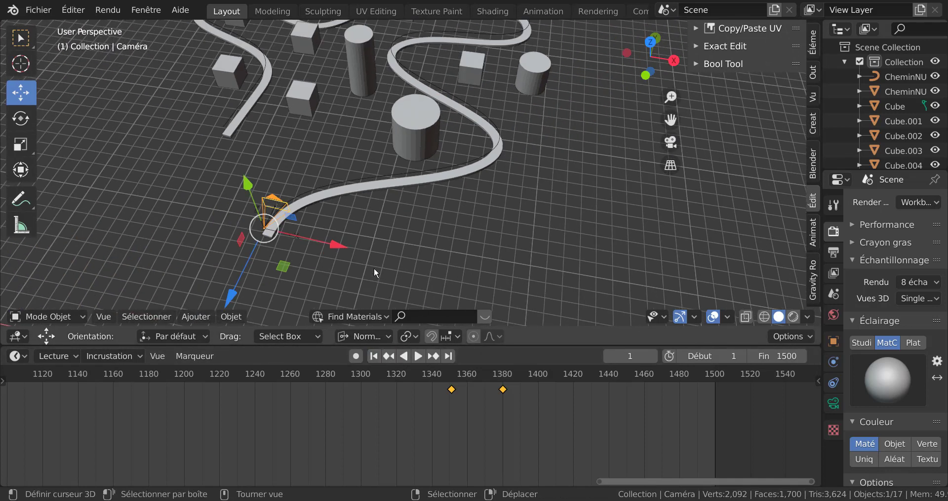
middle_drag(374, 268, 414, 265)
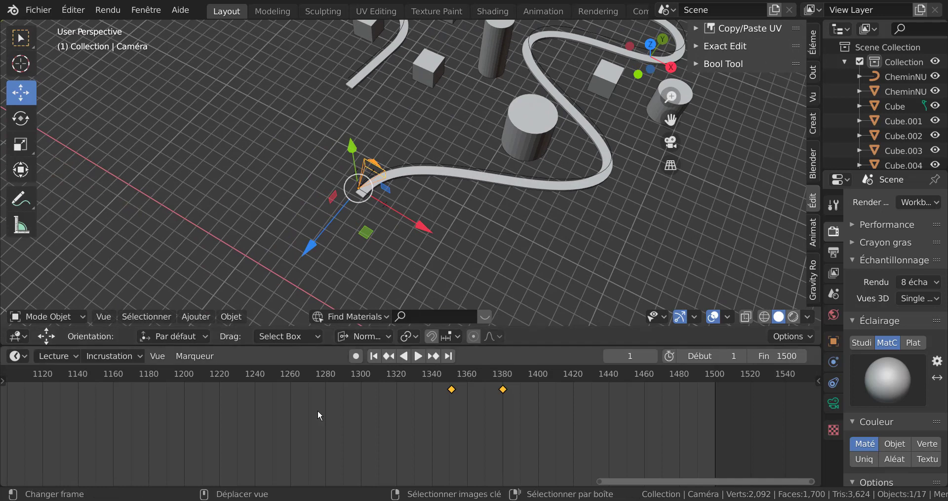
scroll(330, 414, up, 1)
scroll(330, 414, up, 15)
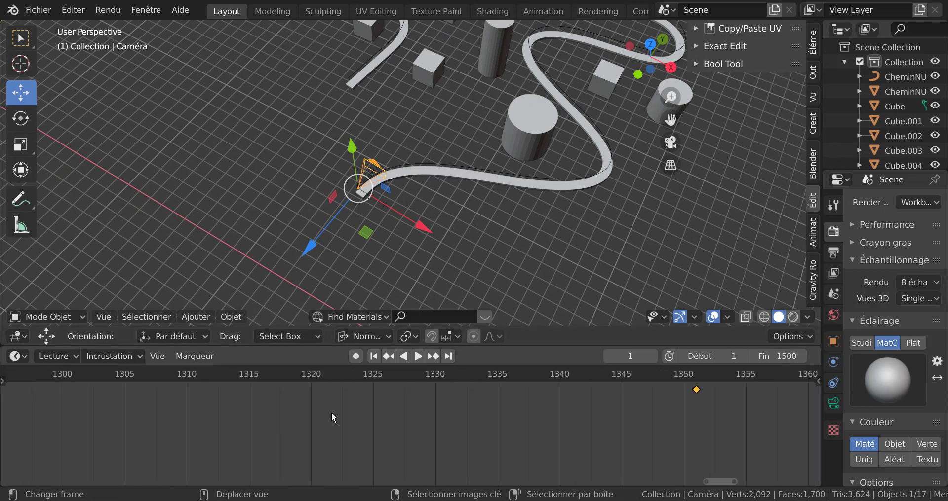
scroll(332, 411, down, 20)
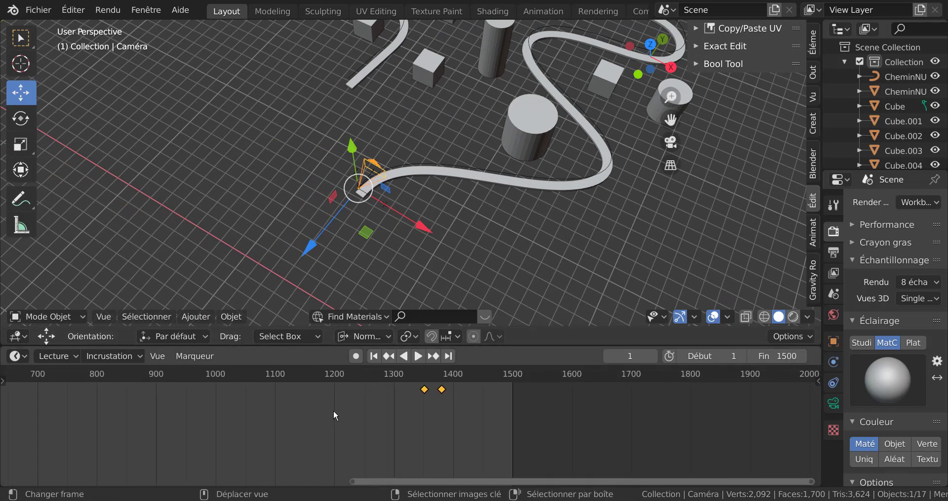
middle_drag(247, 399, 531, 406)
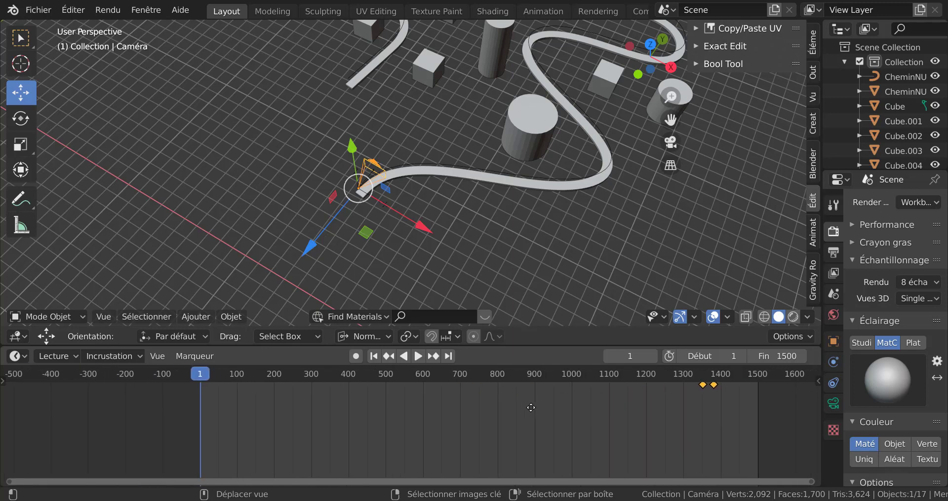
Move the camera along its local Z axis to behind the road's start, and enable automatic keyframing to key it at frame 1
scroll(395, 217, up, 3)
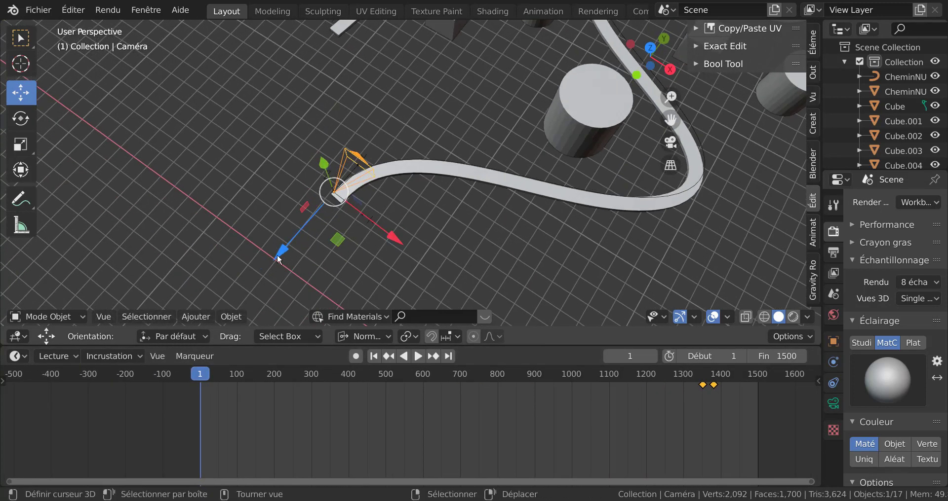
scroll(345, 249, up, 3)
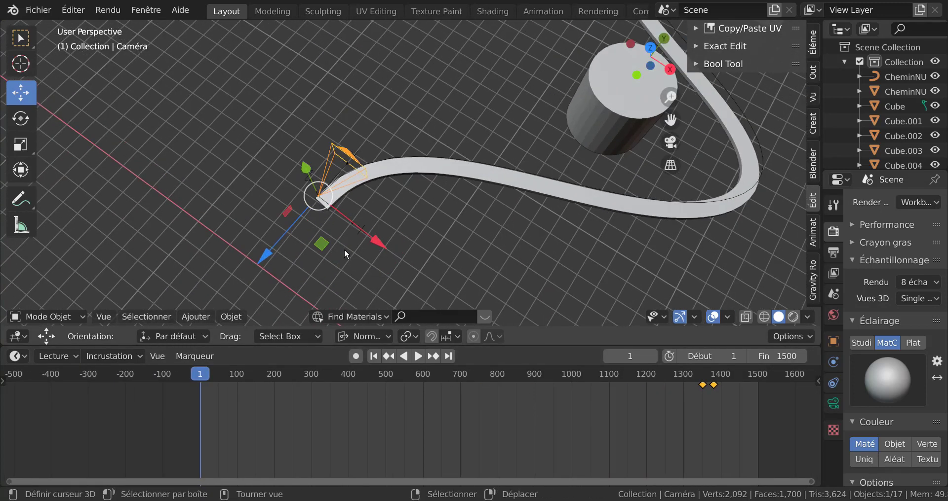
drag(247, 261, 359, 228)
middle_drag(358, 227, 469, 191)
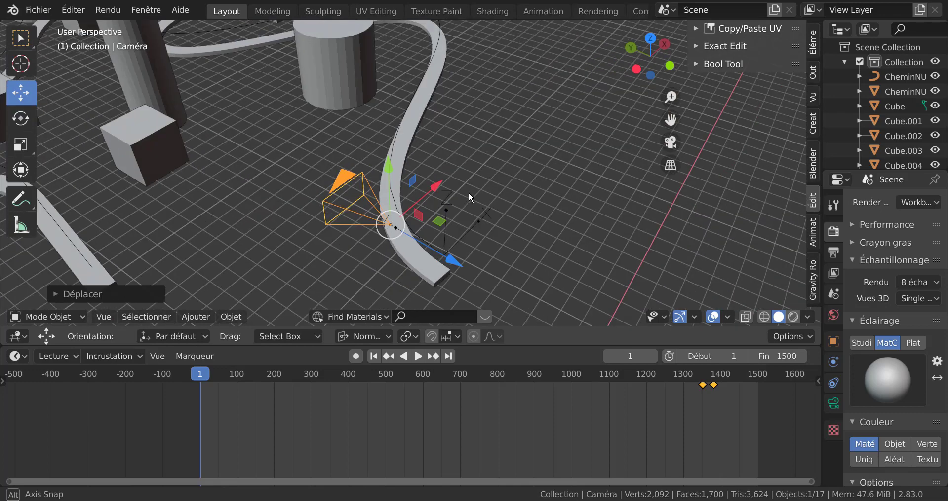
middle_drag(496, 235, 454, 247)
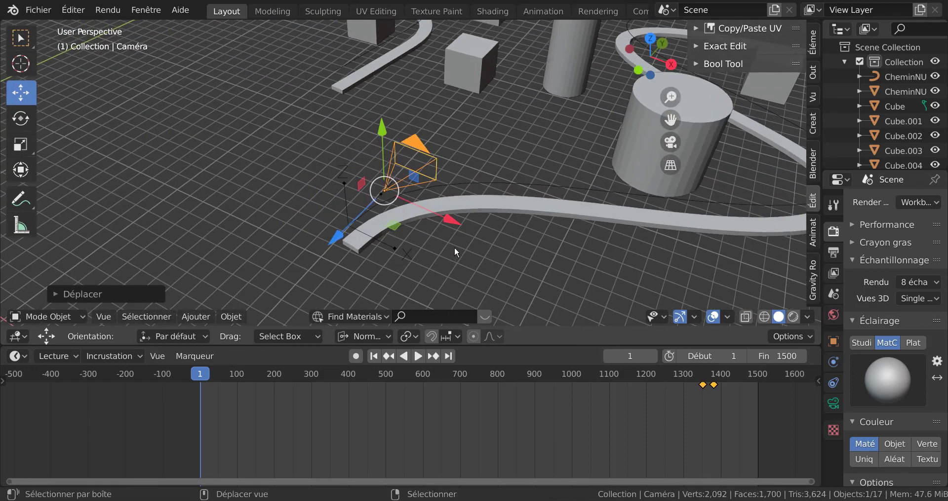
scroll(454, 247, up, 2)
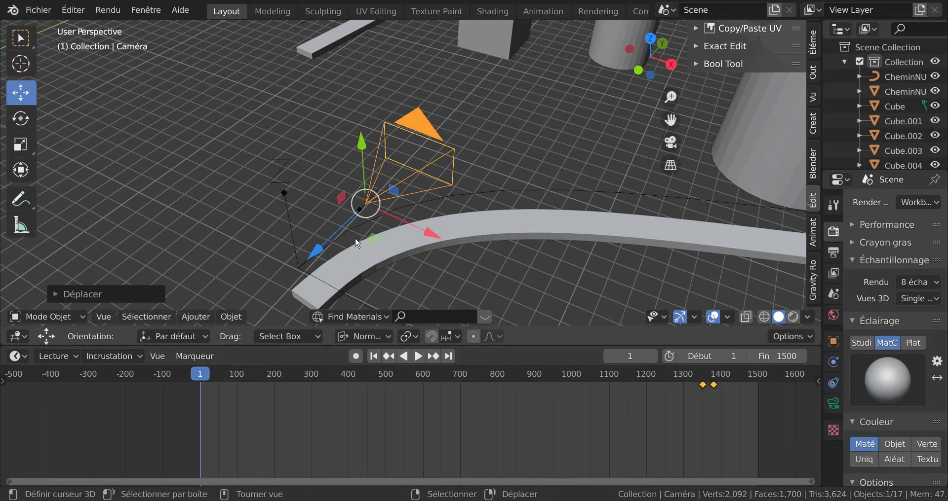
middle_drag(422, 230, 391, 227)
scroll(425, 218, down, 5)
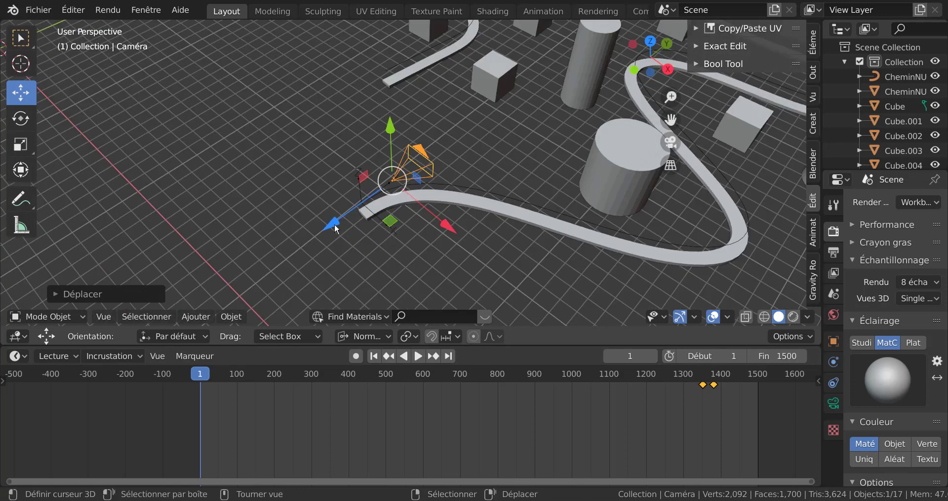
drag(335, 227, 246, 300)
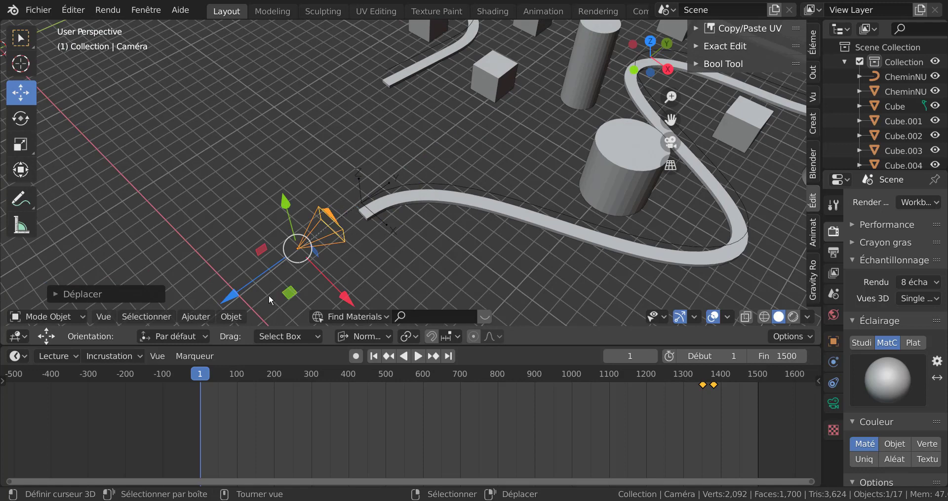
click(356, 356)
click(284, 205)
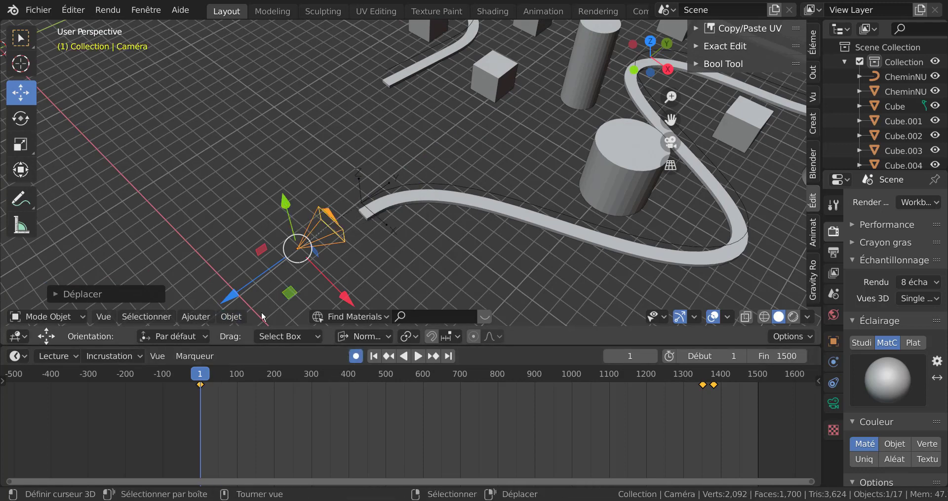
Play the animation from frame 1 through the camera view, skipping ahead to just before the backward-turn keyframes
click(417, 357)
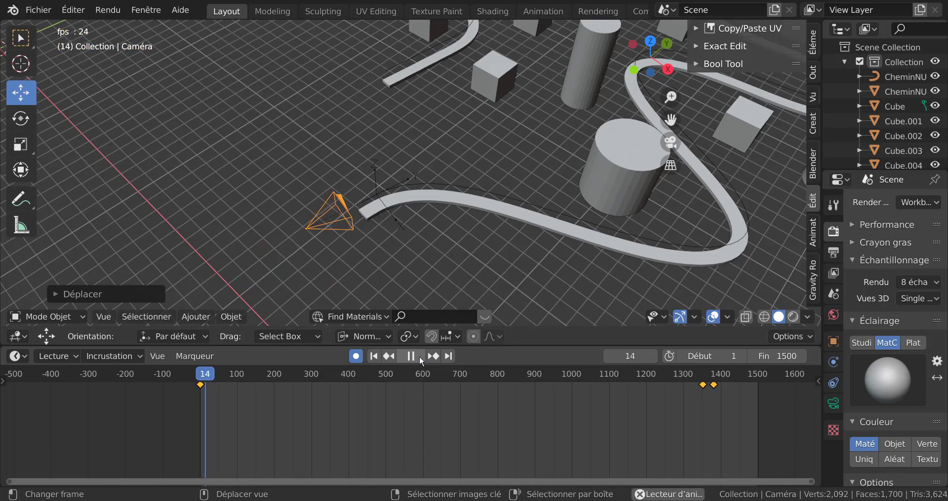
key(KP_0)
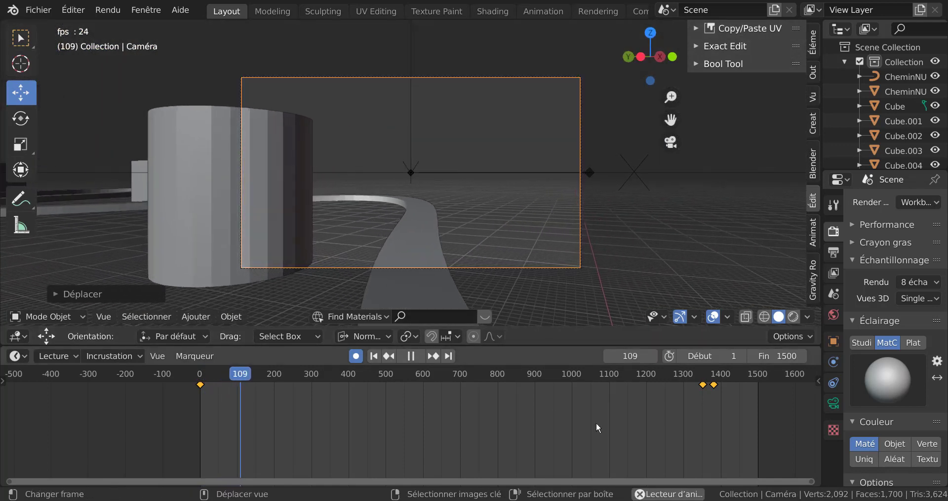
click(683, 423)
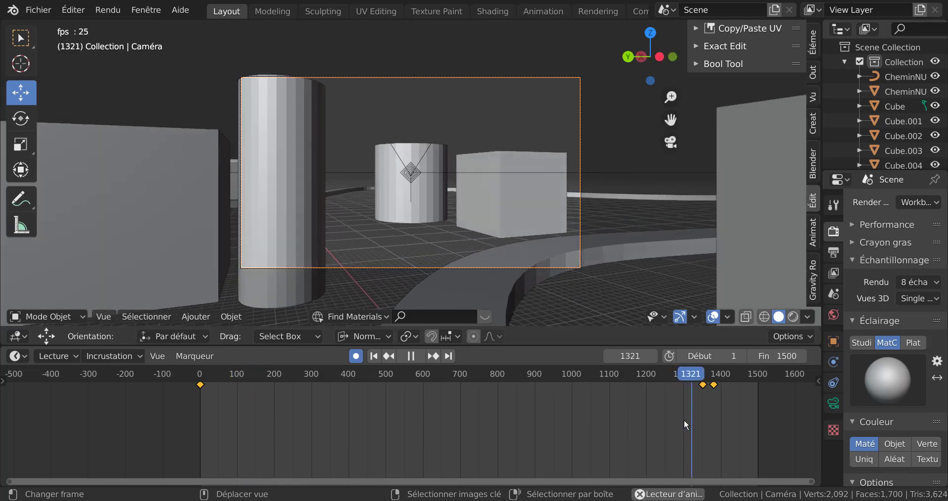
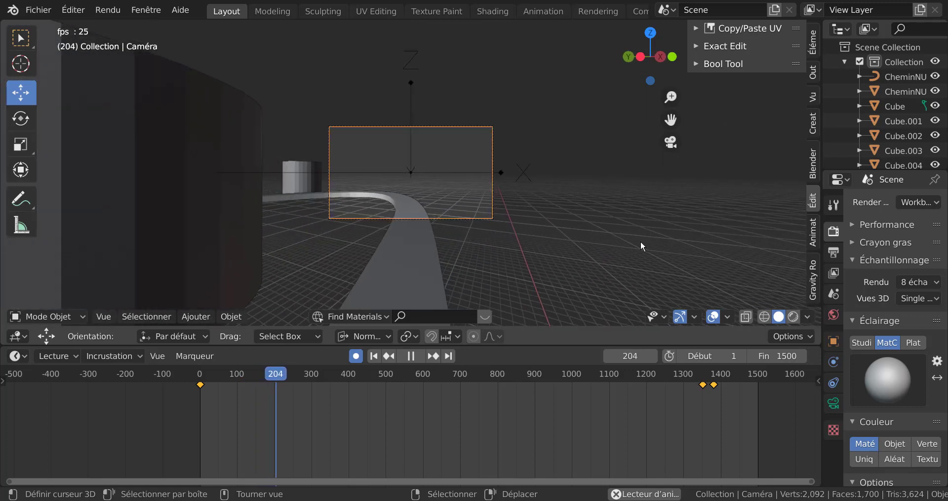
Select the CheminNURBS path outside the camera view, return to the camera view and turn off automatic keyframing
middle_drag(630, 255, 538, 256)
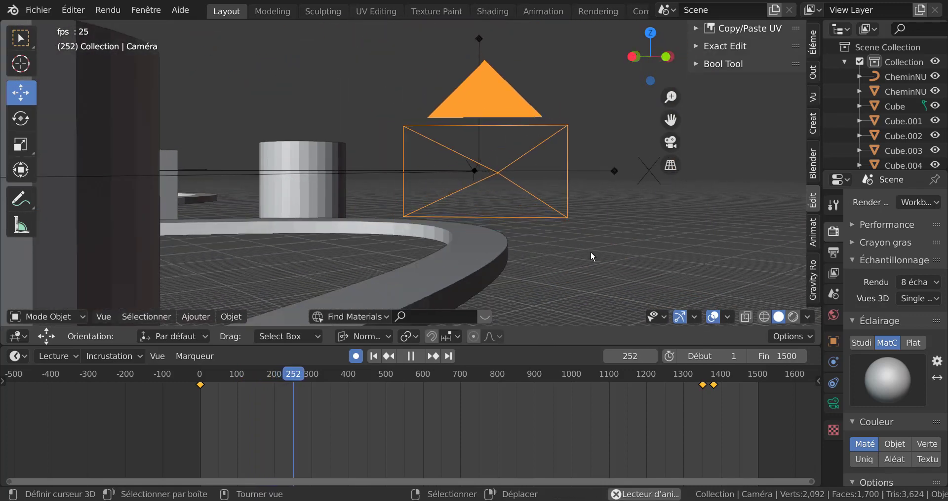
middle_drag(593, 242, 531, 218)
click(459, 156)
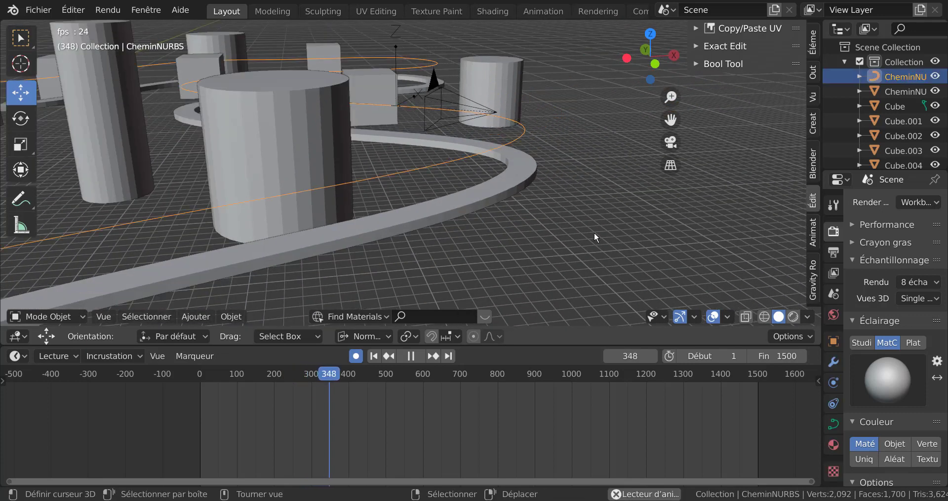
key(KP_0)
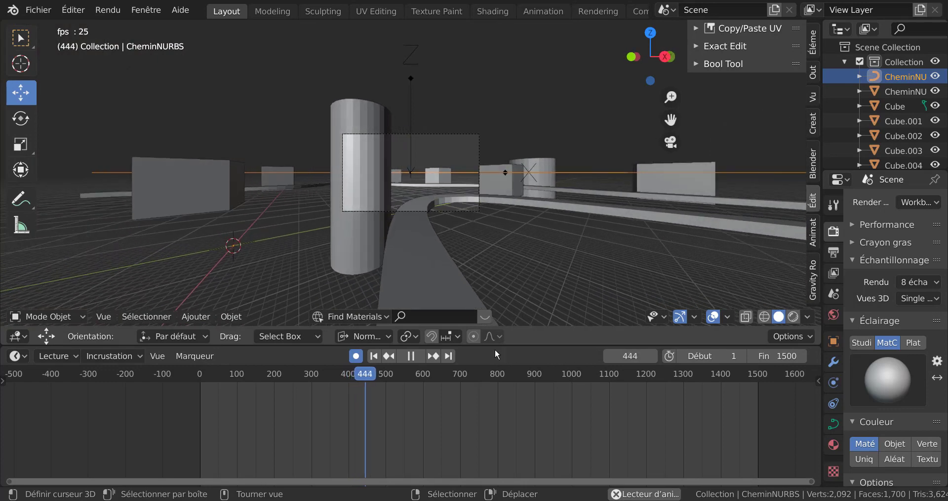
click(356, 356)
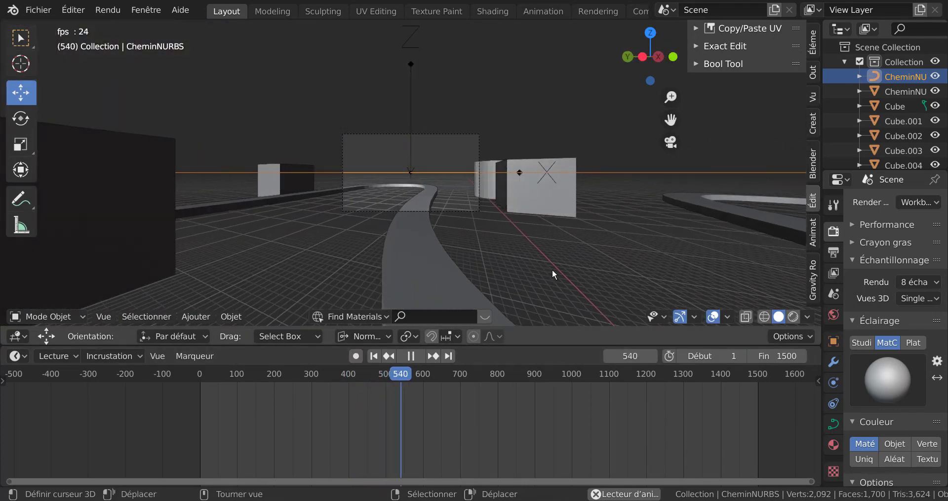
key(g)
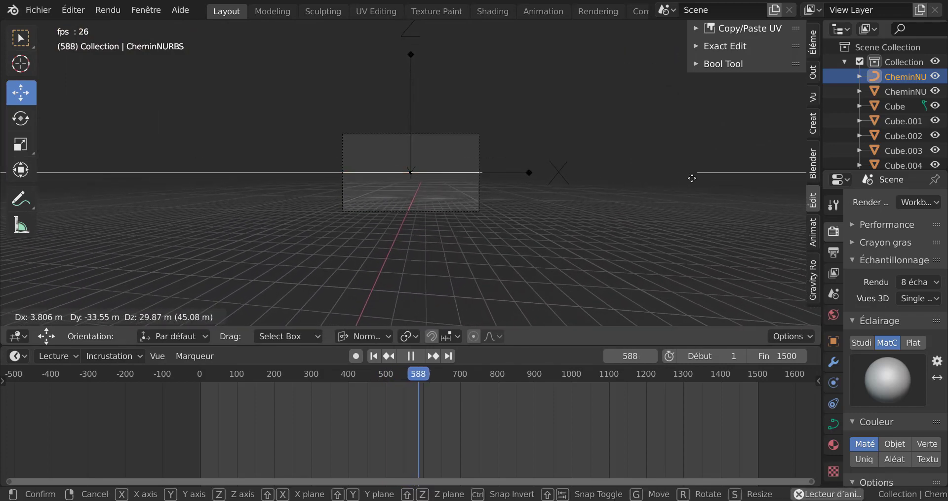
right_click(691, 178)
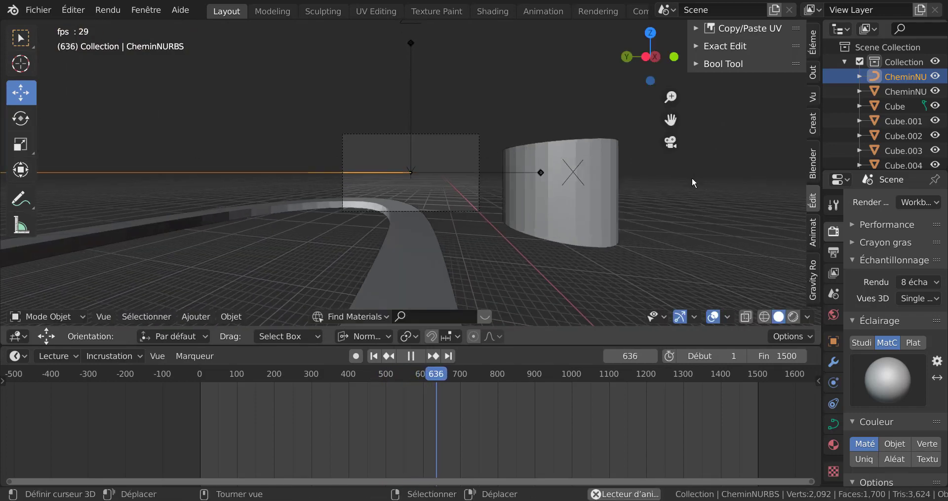
middle_drag(588, 180, 553, 217)
scroll(553, 215, down, 8)
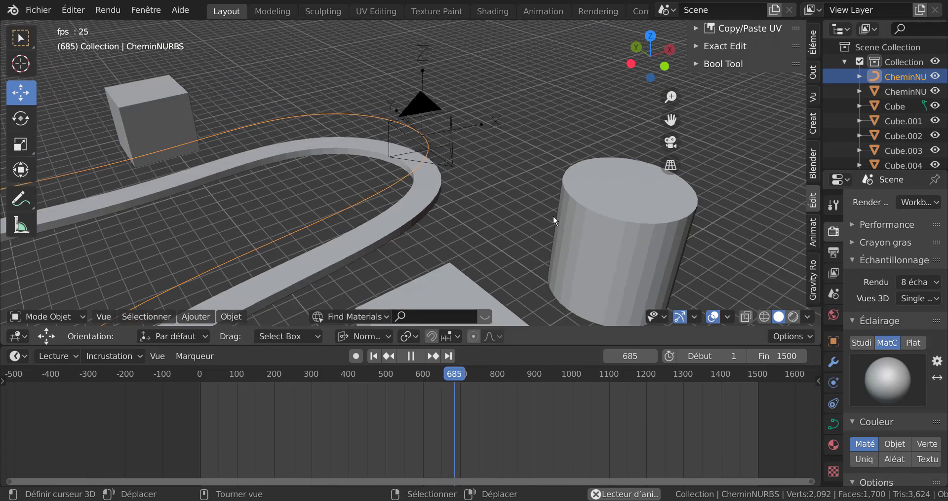
middle_drag(502, 237, 516, 191)
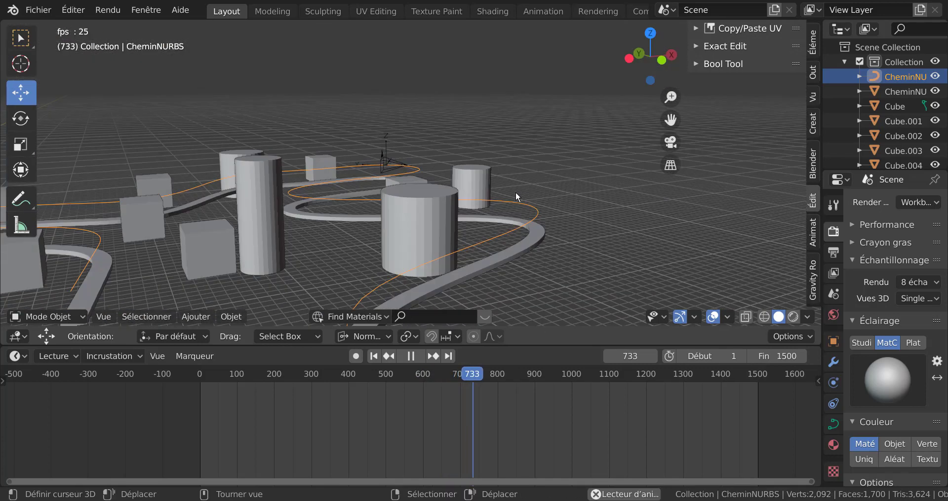
scroll(538, 188, down, 3)
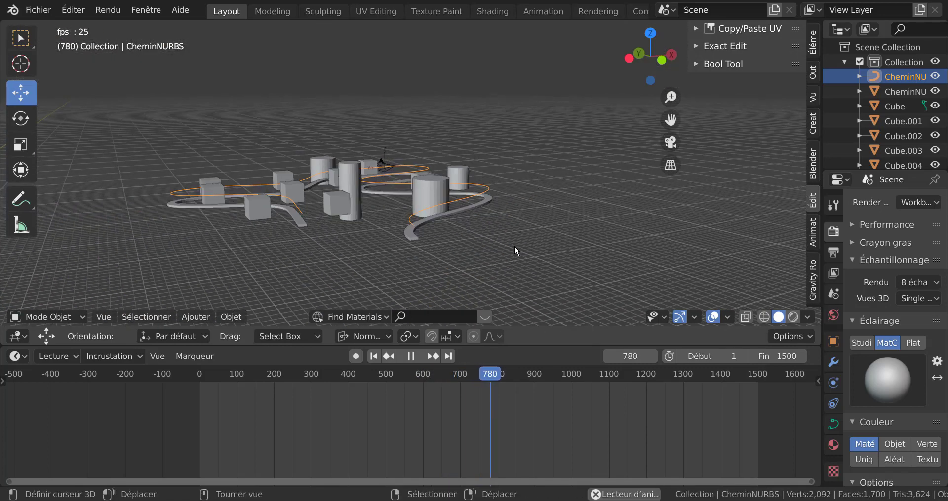
key(g)
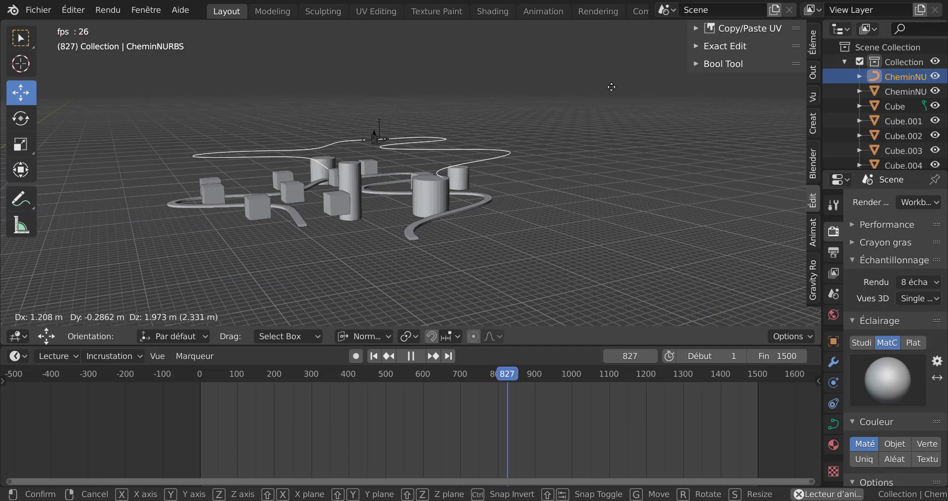
key(Escape)
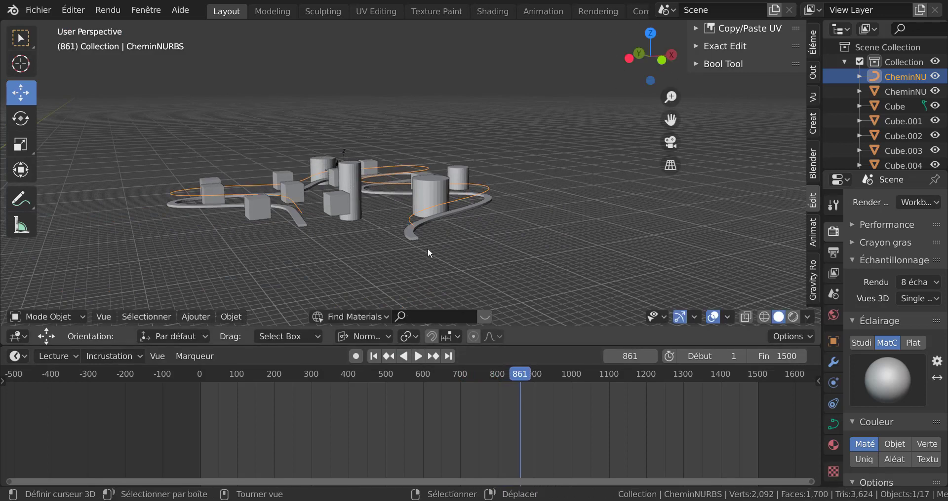
Move the CheminNURBS path freely up and away from the road, in two successive moves
key(g)
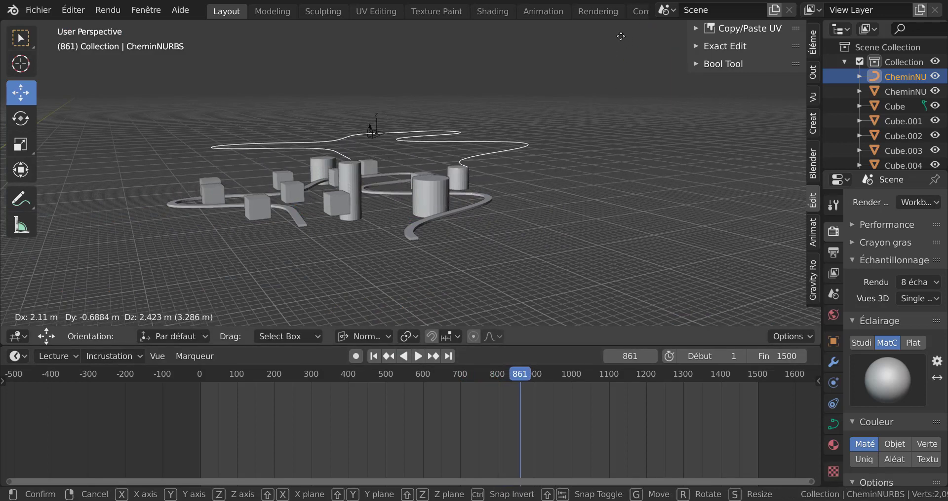
click(622, 40)
key(g)
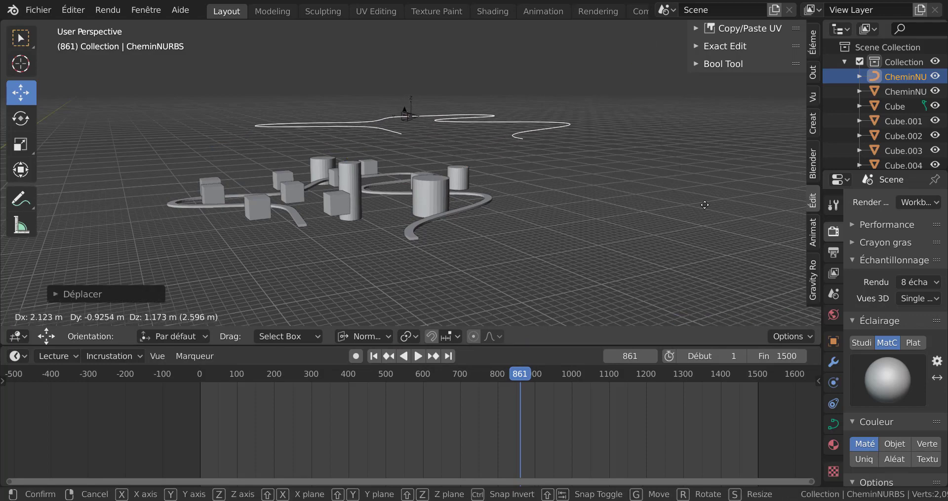
click(691, 194)
Play the animation from frame 861 and watch from several angles how the camera follows the displaced path
middle_drag(691, 194, 564, 260)
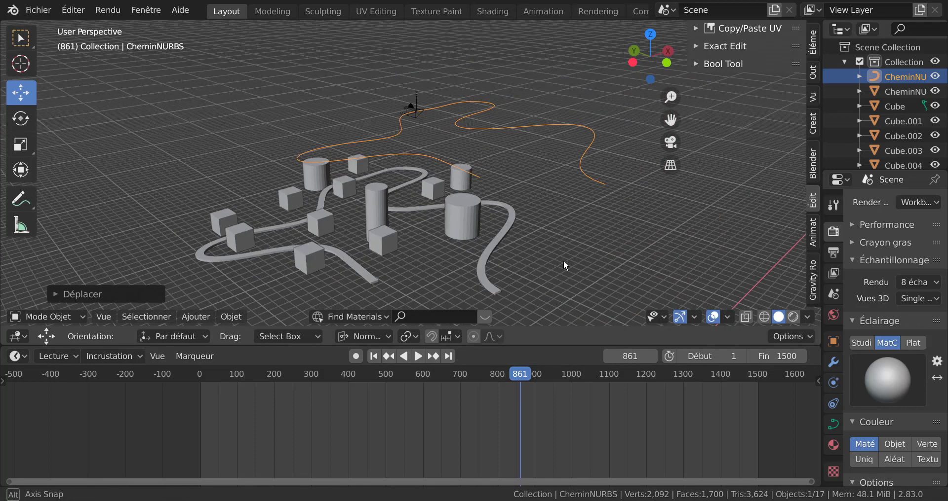
click(417, 356)
scroll(461, 239, up, 5)
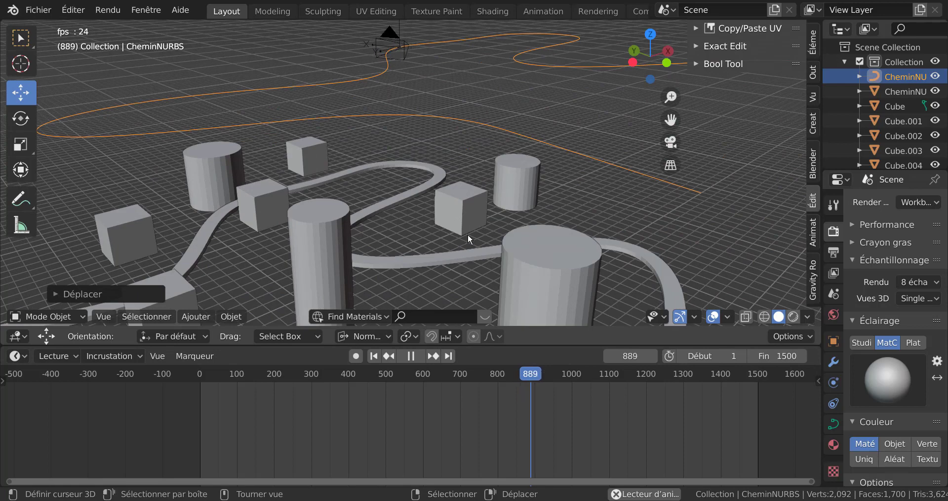
mouse_move(467, 234)
middle_down()
mouse_move(478, 232)
mouse_move(478, 253)
mouse_move(479, 231)
middle_up()
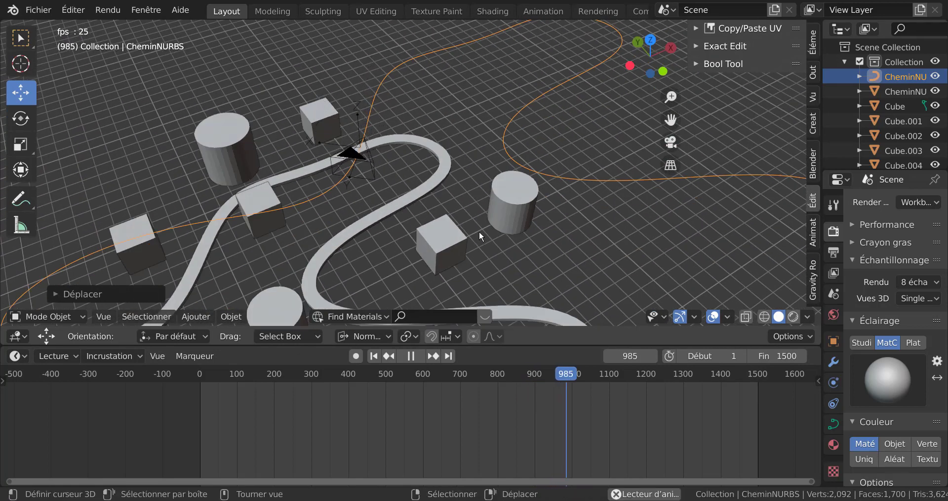
scroll(482, 249, down, 6)
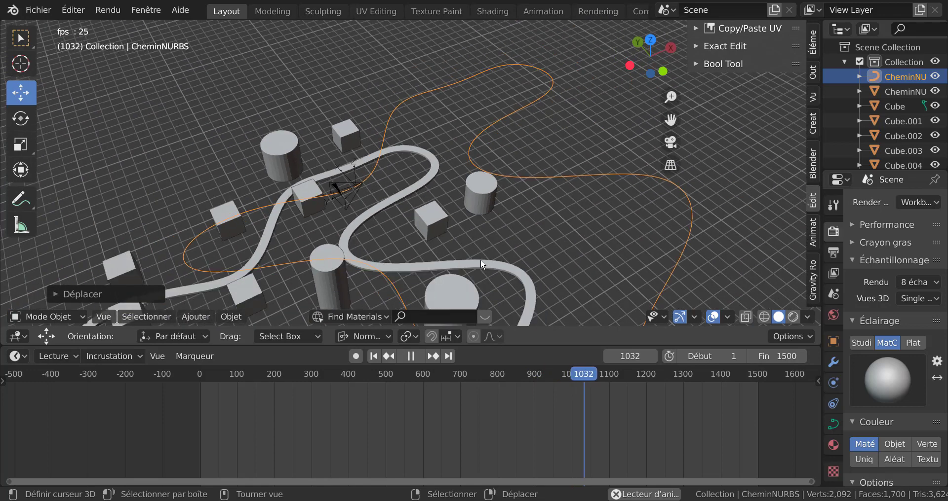
middle_drag(484, 244, 556, 225)
scroll(552, 219, up, 4)
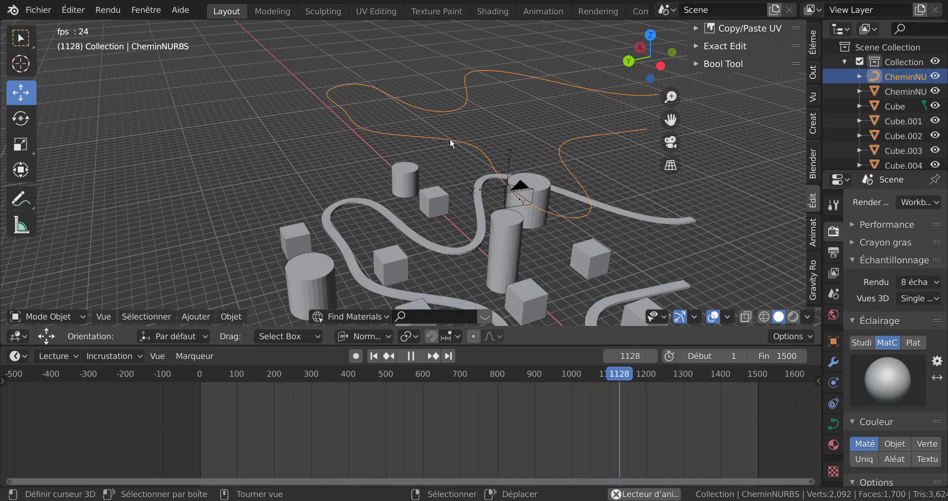
Set the origin of the CheminNURBS path to its geometry while the animation plays
scroll(541, 203, down, 3)
middle_drag(541, 204, 504, 217)
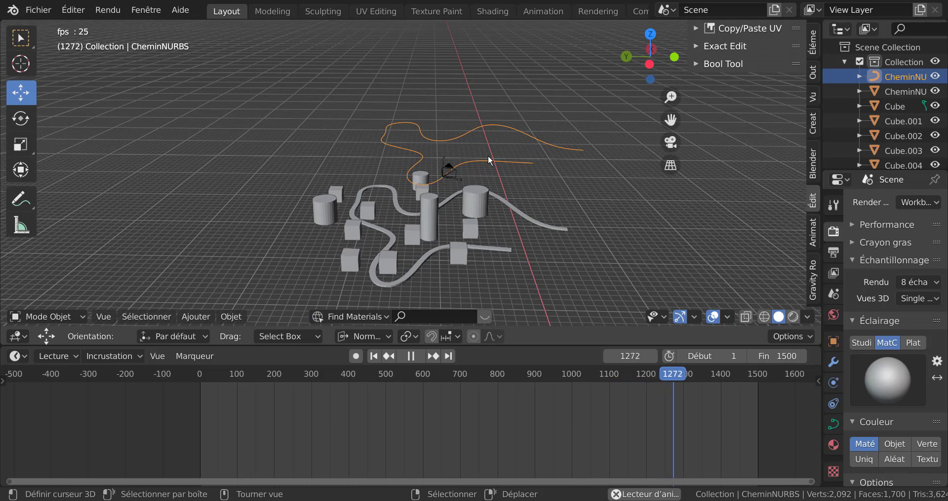
click(231, 317)
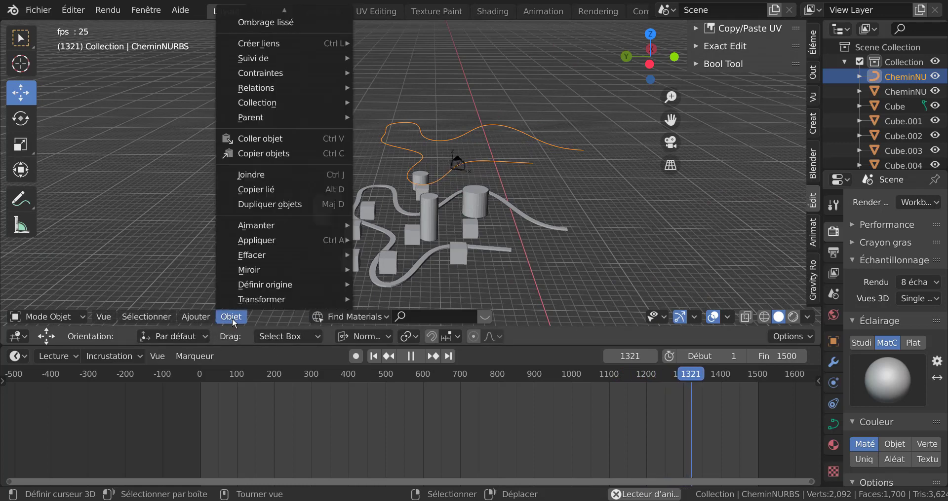
mouse_move(244, 285)
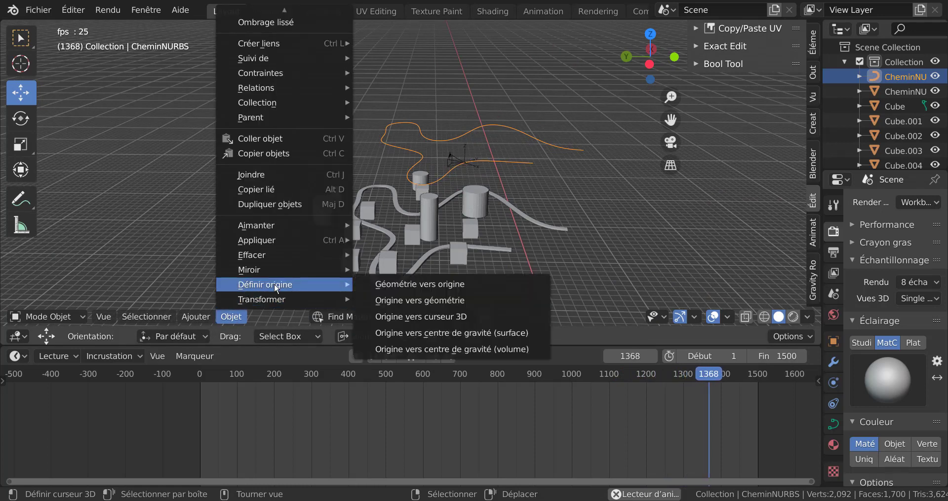
click(415, 301)
middle_drag(440, 222, 431, 210)
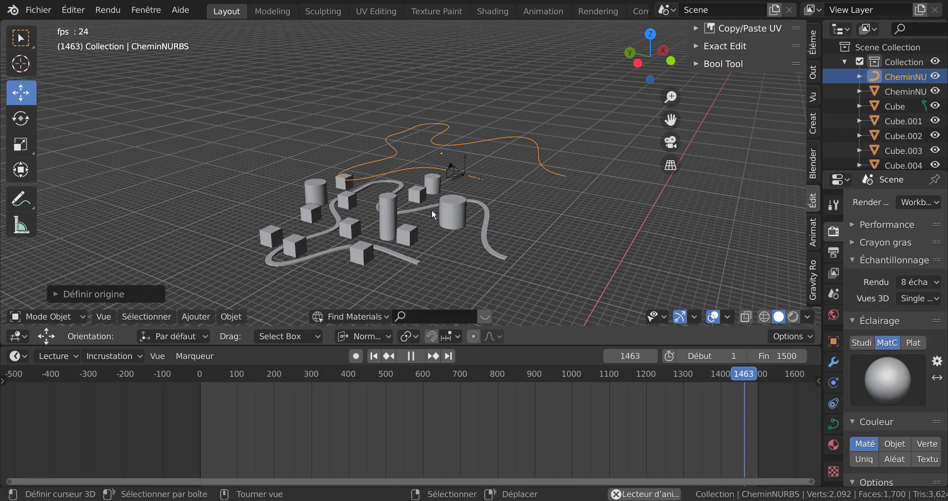
Try rotating the CheminNURBS path about its local Z axis
scroll(438, 170, up, 3)
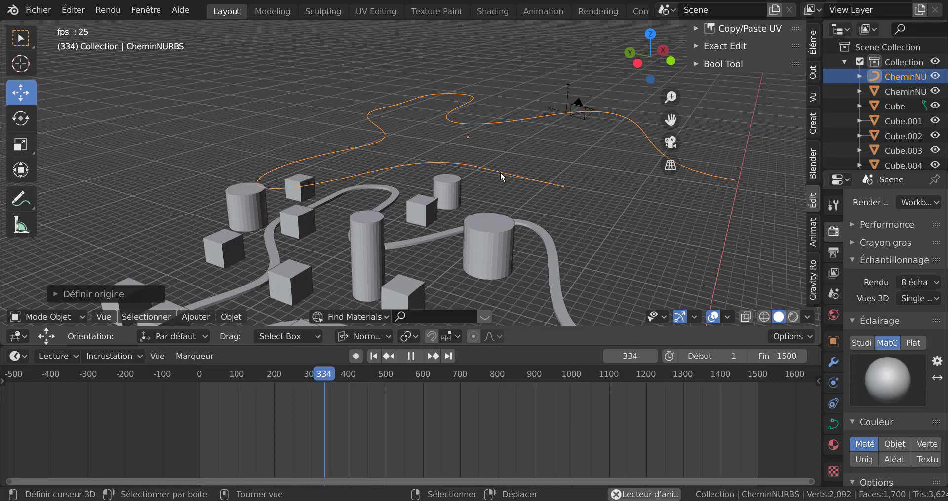
middle_drag(499, 171, 460, 192)
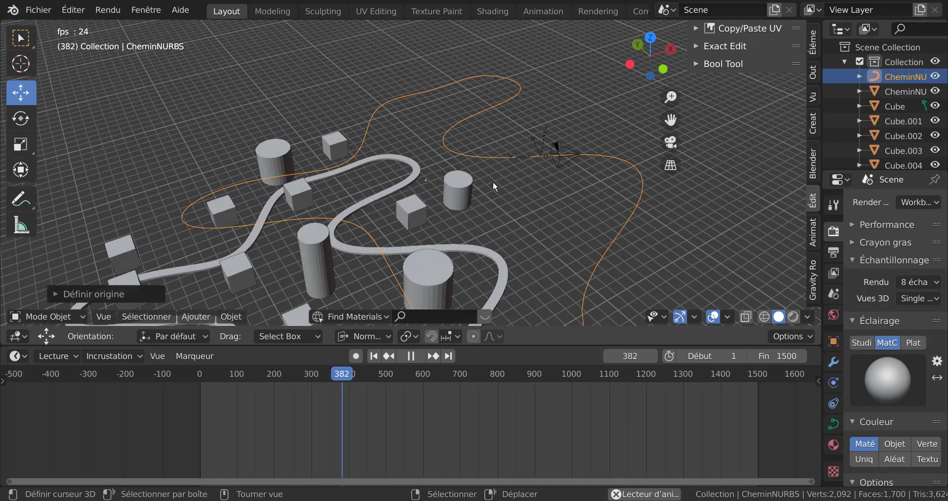
scroll(492, 181, down, 3)
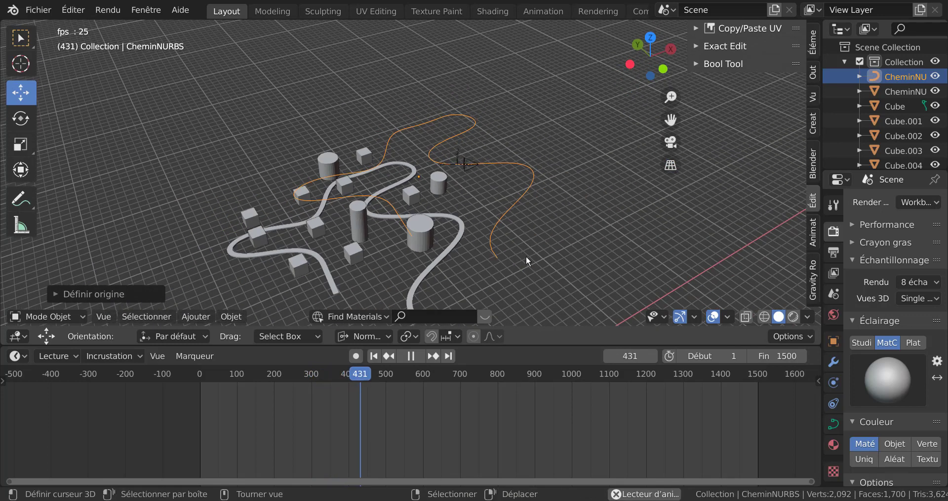
key(r)
key(z)
key(z)
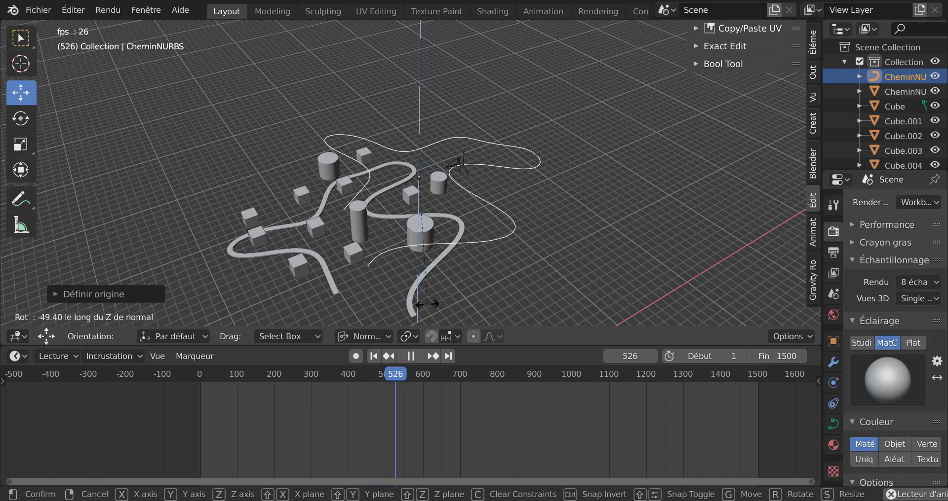
right_click(416, 286)
Move the CheminNURBS path freely in two successive moves, first far behind the road scene, then to the opposite side of the road
middle_drag(419, 286, 428, 256)
key(g)
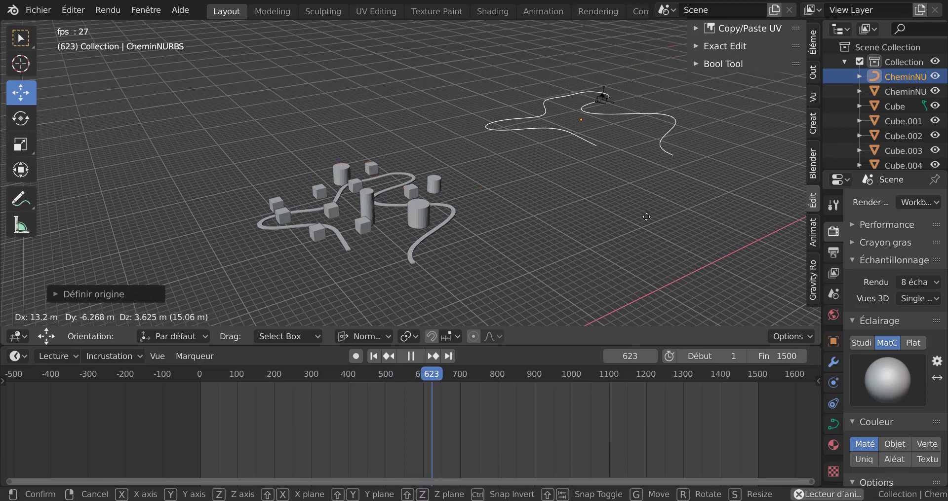
click(639, 229)
mouse_move(640, 229)
middle_down()
mouse_move(535, 230)
mouse_move(635, 238)
middle_up()
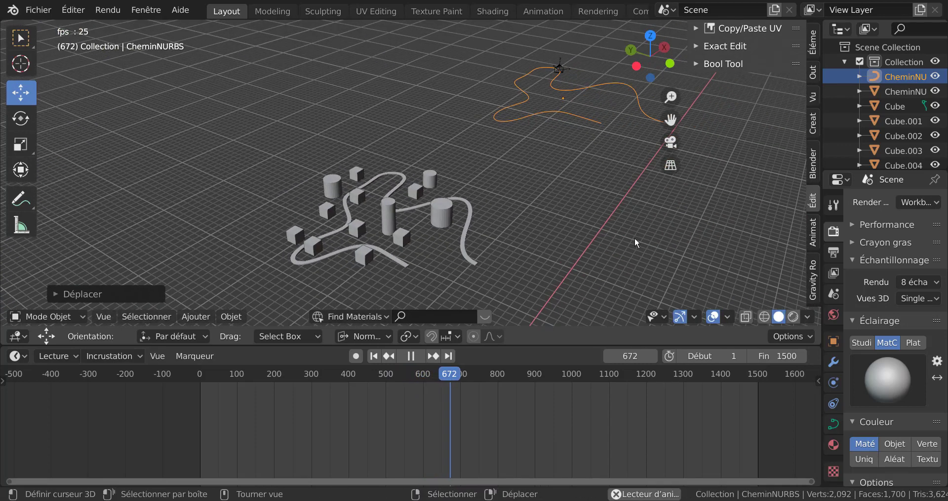
shift+middle_drag(501, 277, 489, 291)
shift+middle_drag(502, 255, 491, 269)
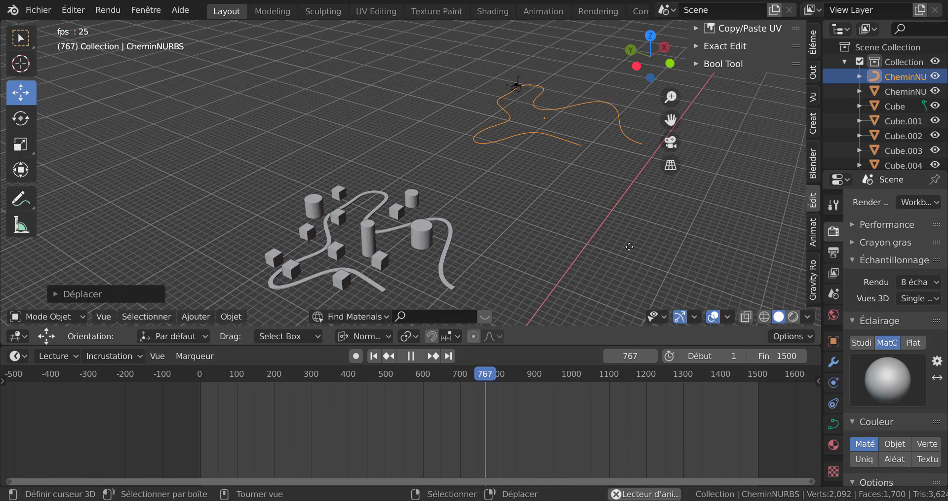
key(g)
click(314, 263)
middle_drag(380, 177, 428, 176)
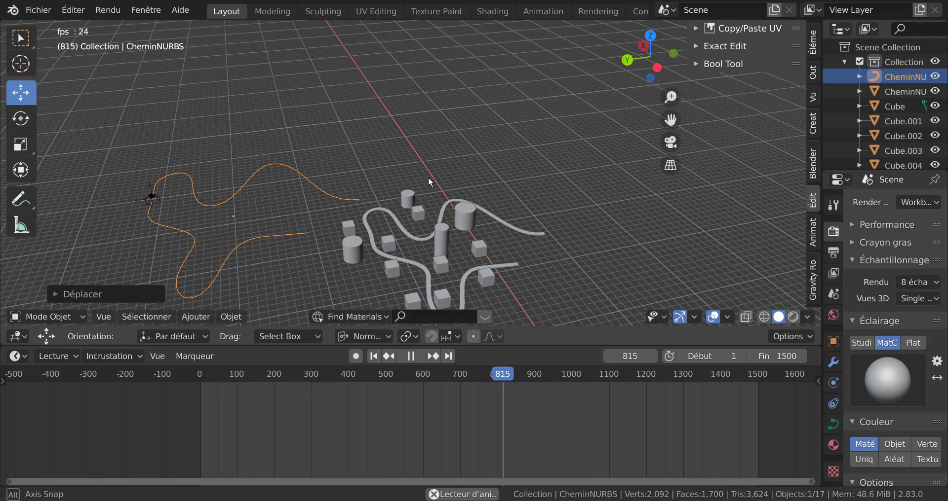
Watch the playing animation from near and far and from several angles to examine how the camera travels along the displaced path
shift+middle_drag(285, 223, 382, 204)
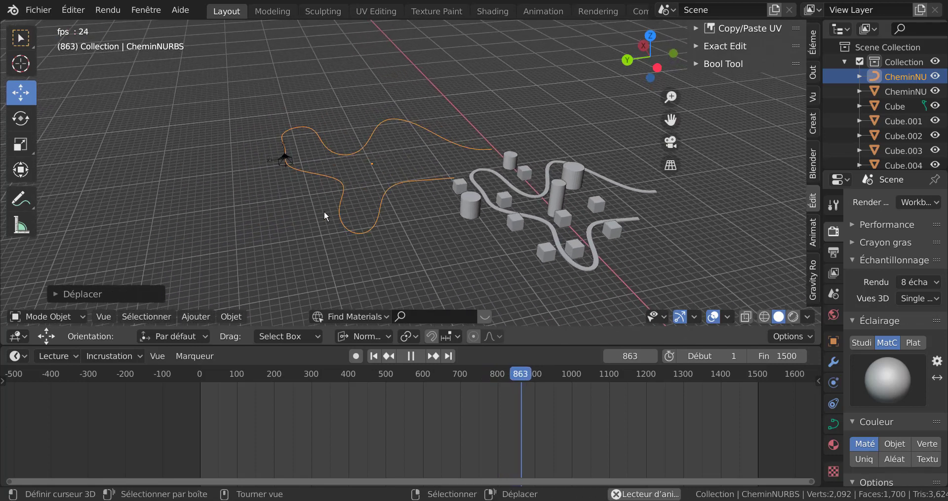
scroll(324, 213, up, 4)
middle_drag(319, 199, 357, 184)
scroll(354, 185, up, 1)
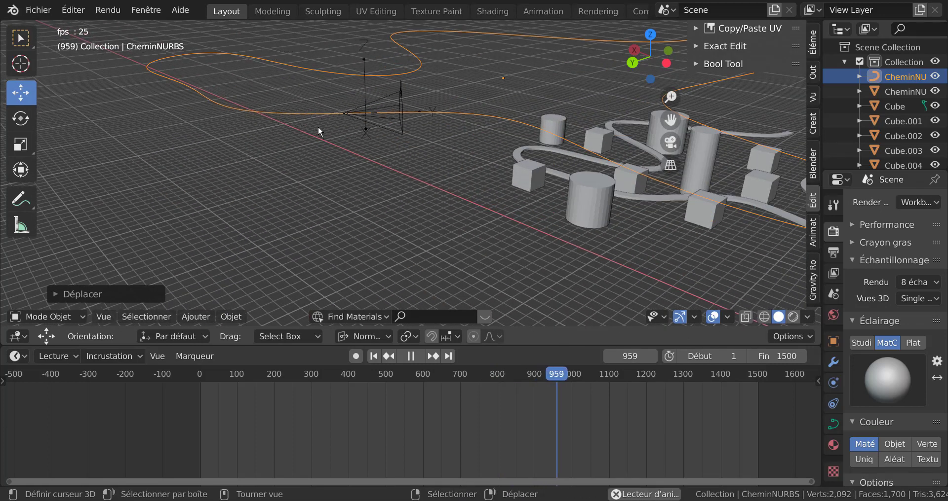
middle_drag(372, 156, 390, 191)
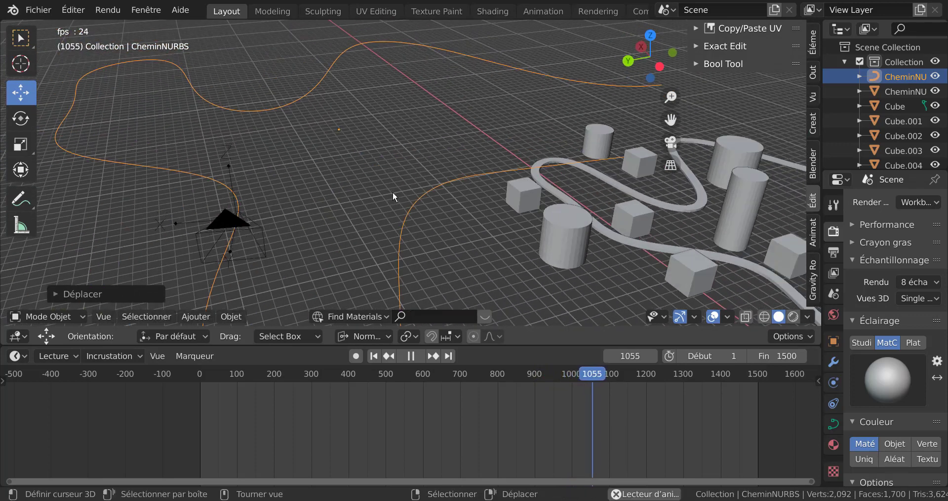
scroll(392, 192, down, 3)
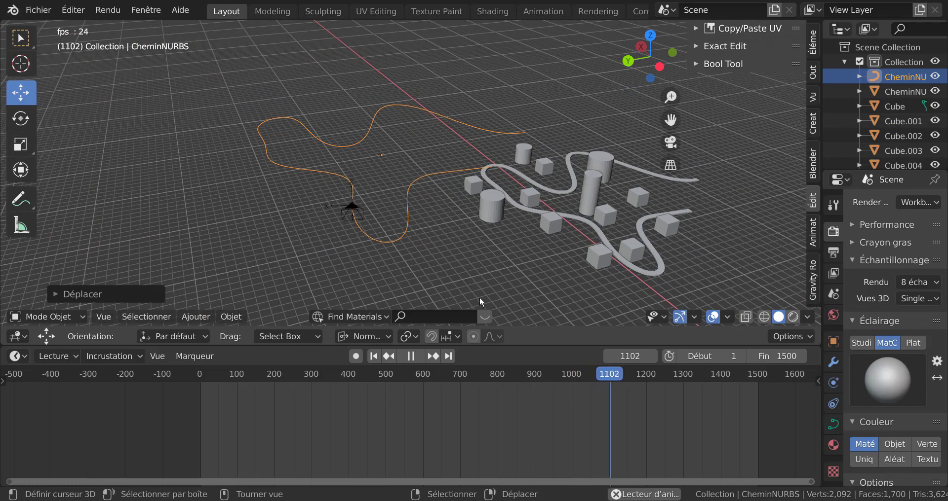
middle_drag(477, 262, 507, 256)
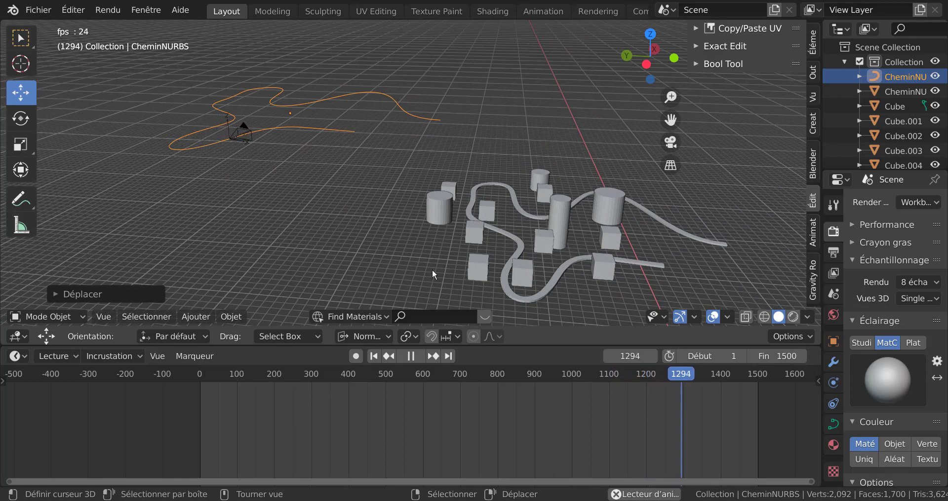
middle_drag(431, 269, 365, 261)
scroll(418, 269, up, 1)
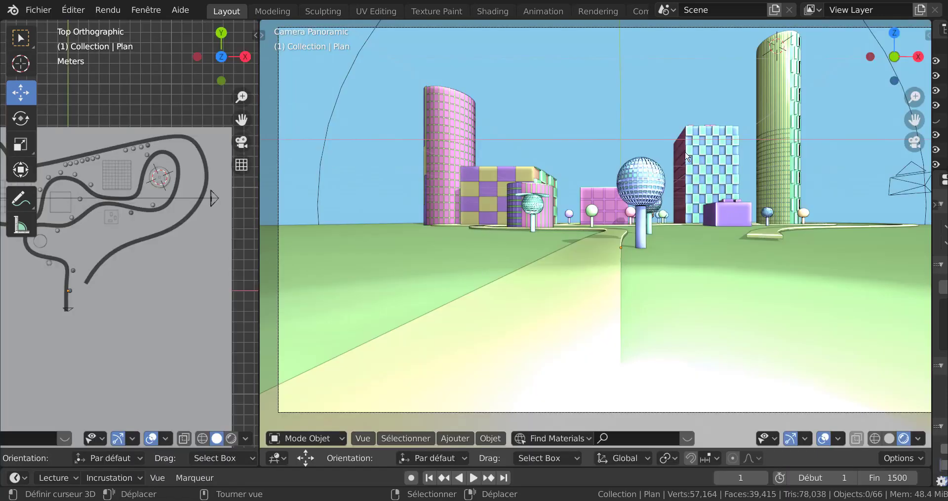
In the city scene, widen the outliner and properties area, orbit out of the camera view and look through the Workbench lighting, colour and shadow settings
scroll(645, 244, down, 2)
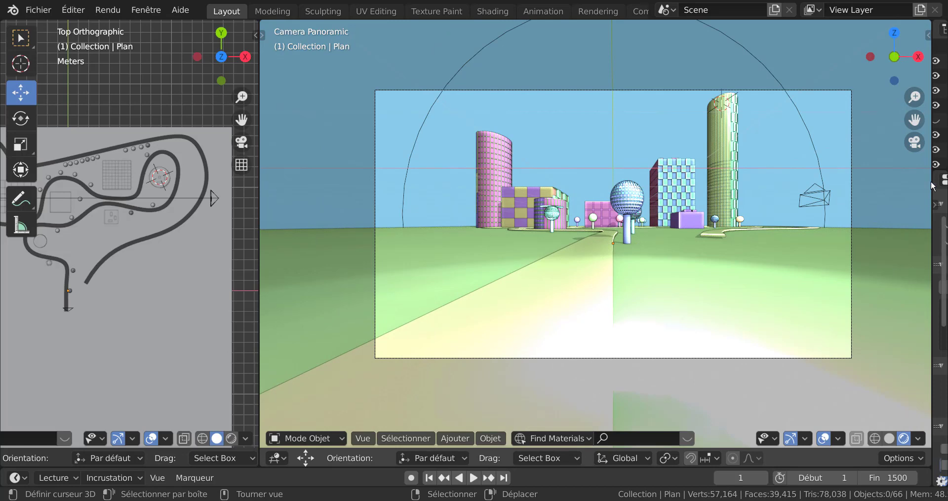
drag(932, 182, 757, 189)
middle_drag(571, 231, 544, 244)
scroll(570, 226, down, 10)
scroll(545, 247, up, 15)
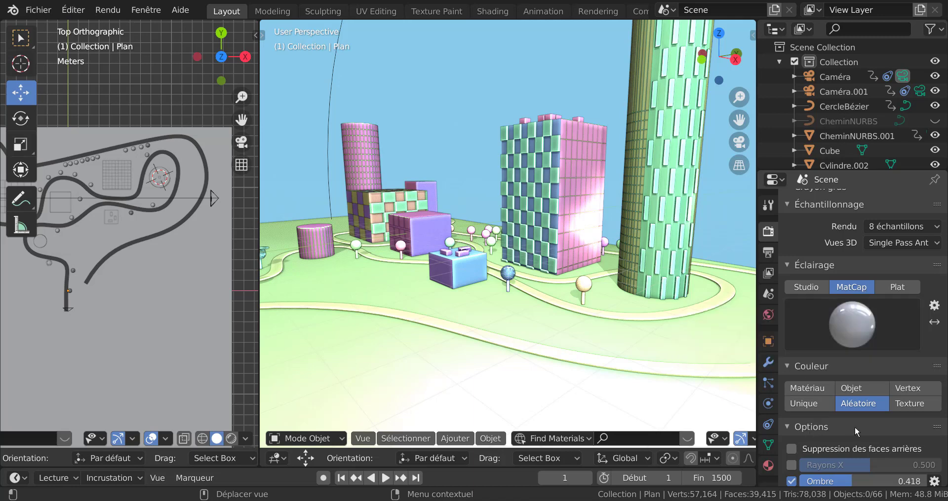
scroll(855, 429, down, 2)
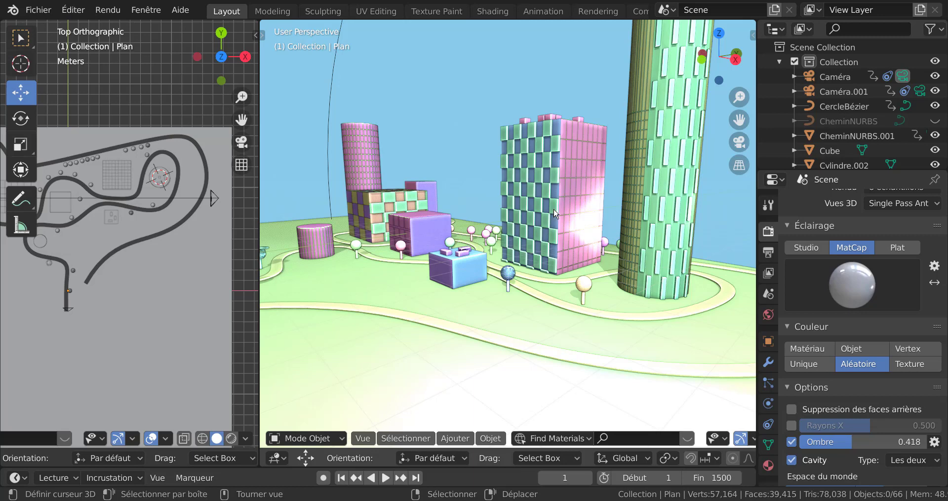
Examine the city's buildings, trees and winding road up close, and end with an overview of the whole scene and its camera paths
scroll(481, 342, up, 4)
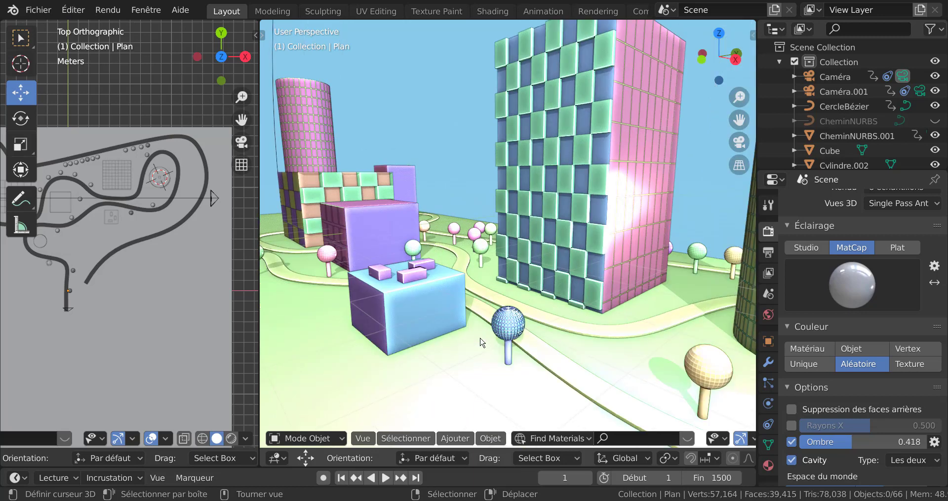
middle_drag(494, 335, 555, 313)
scroll(555, 314, up, 6)
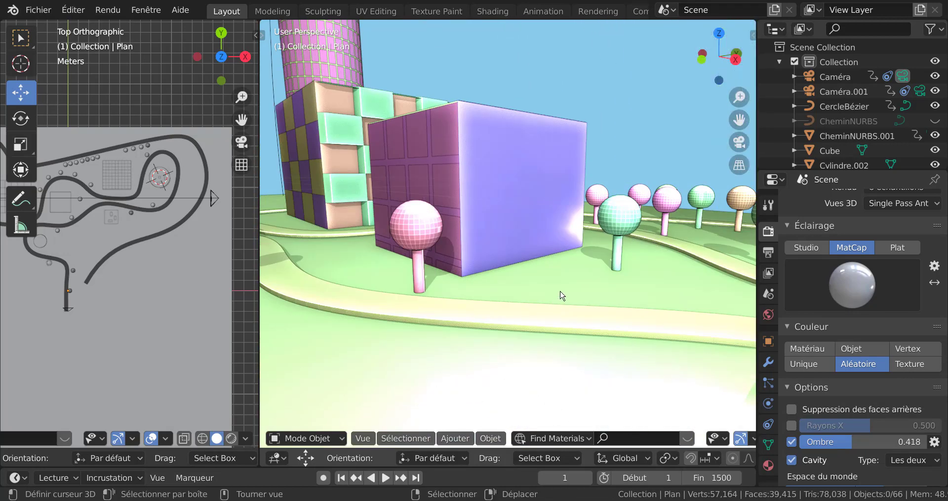
middle_drag(610, 339, 635, 334)
middle_drag(492, 222, 462, 156)
scroll(481, 247, down, 5)
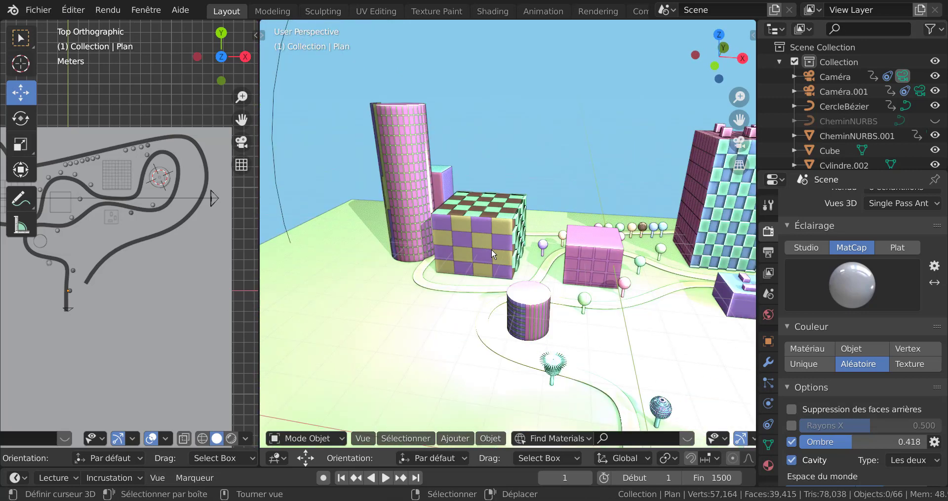
middle_drag(472, 254, 405, 242)
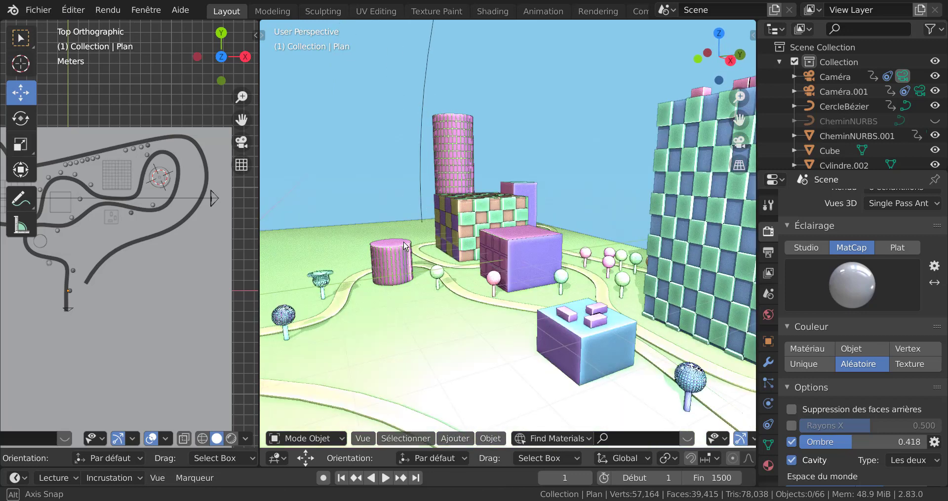
scroll(405, 242, down, 5)
middle_drag(484, 274, 421, 186)
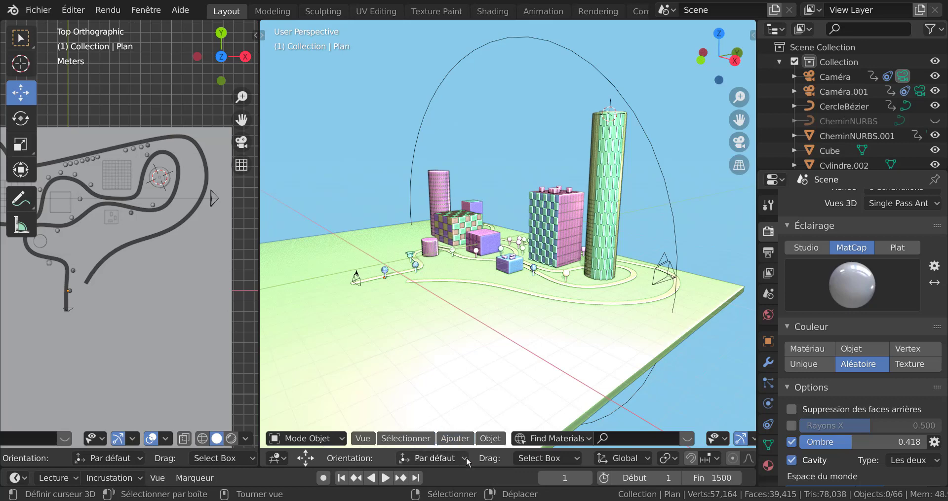
Enlarge the timeline upward until its camera markers are visible, and bring the city buildings closer in the perspective view
drag(467, 468, 471, 403)
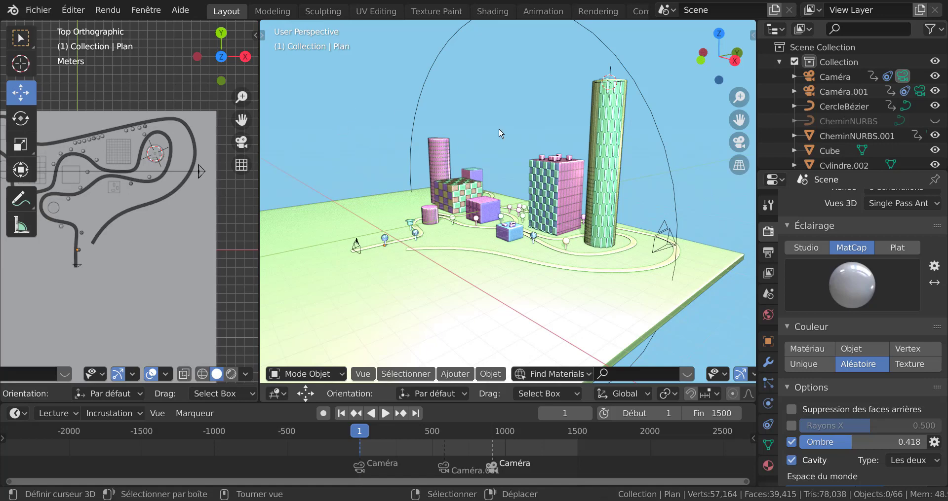
scroll(511, 124, up, 5)
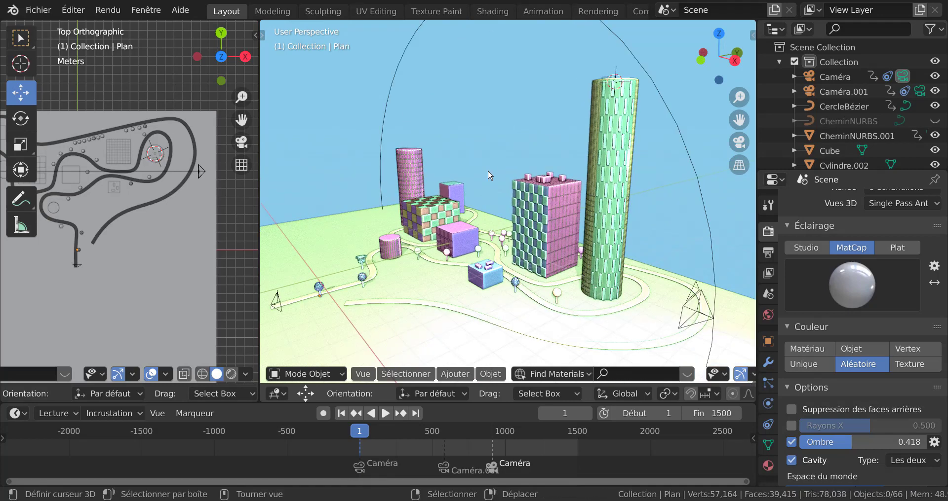
scroll(488, 176, up, 1)
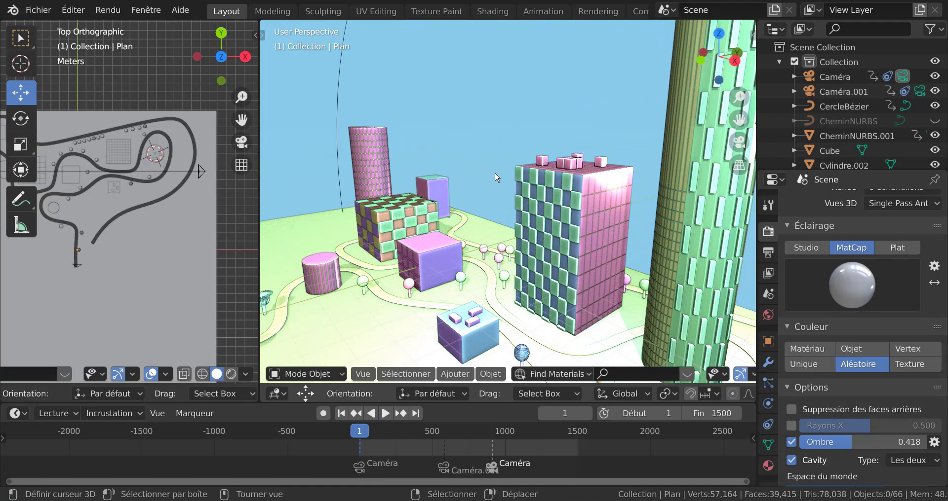